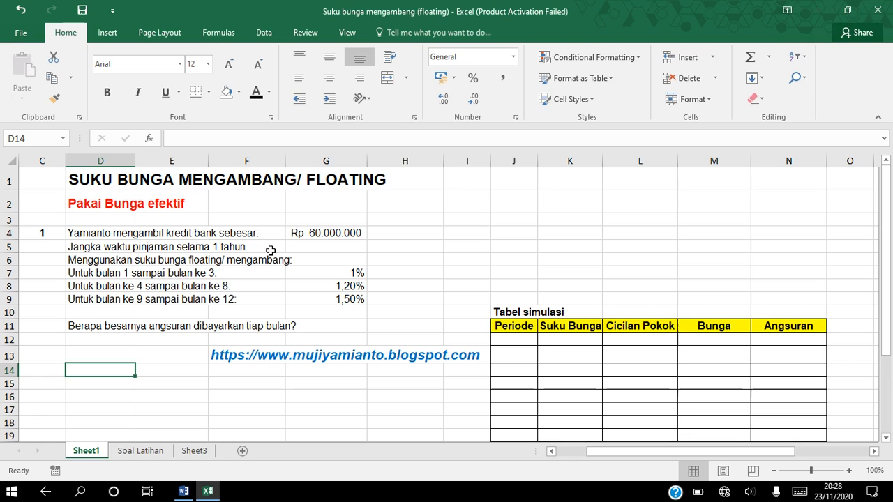
pyautogui.click(345, 269)
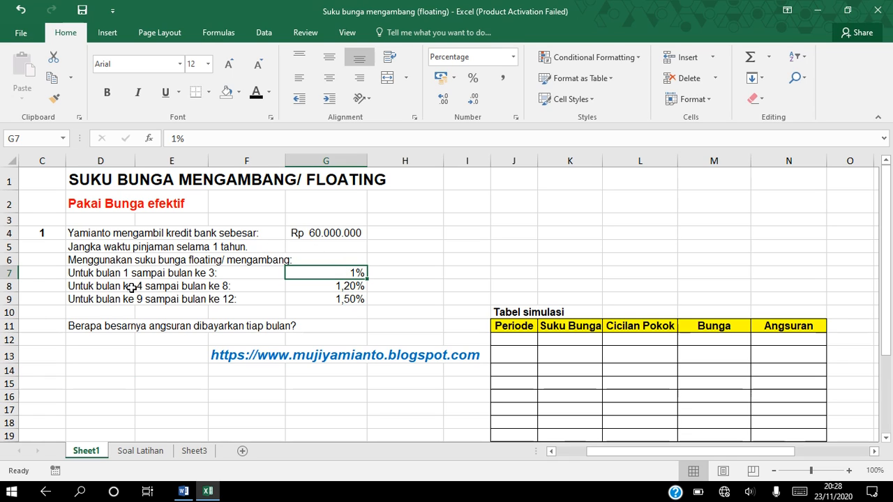
pyautogui.click(307, 285)
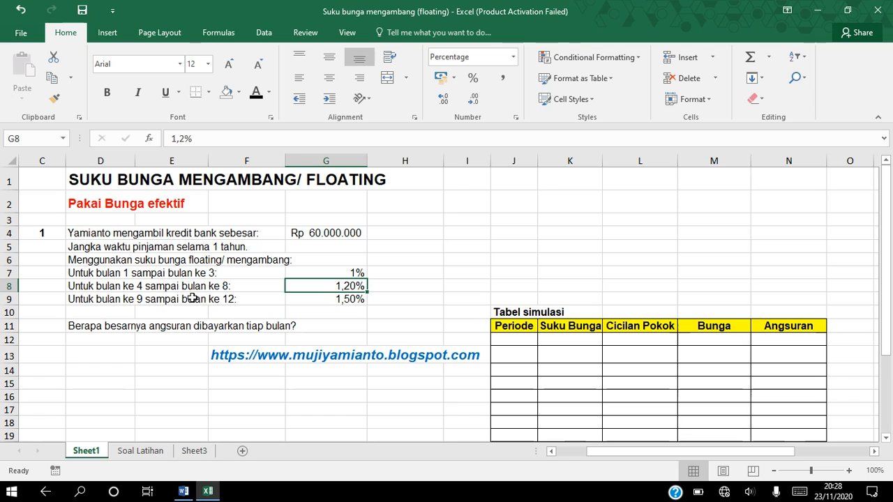
pyautogui.click(308, 300)
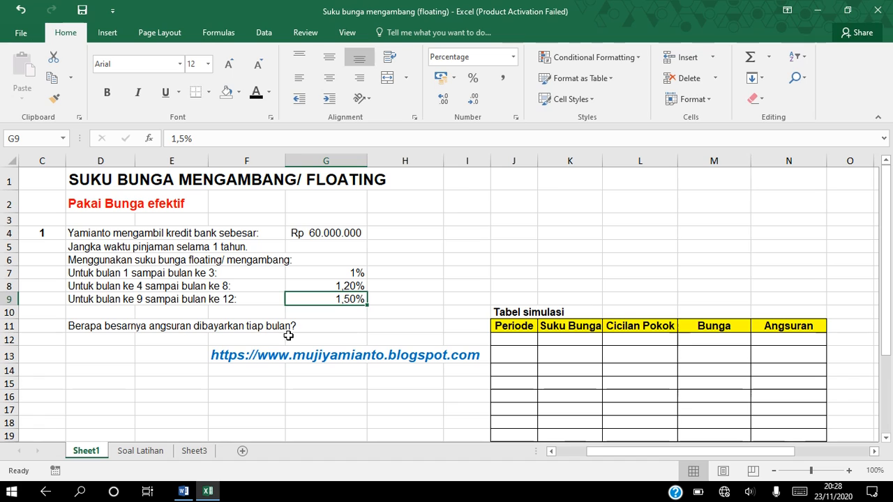
# - Start the first solution part by entering "a" in D15 and the heading "Cicilan Pokok:" in E15
pyautogui.click(82, 383)
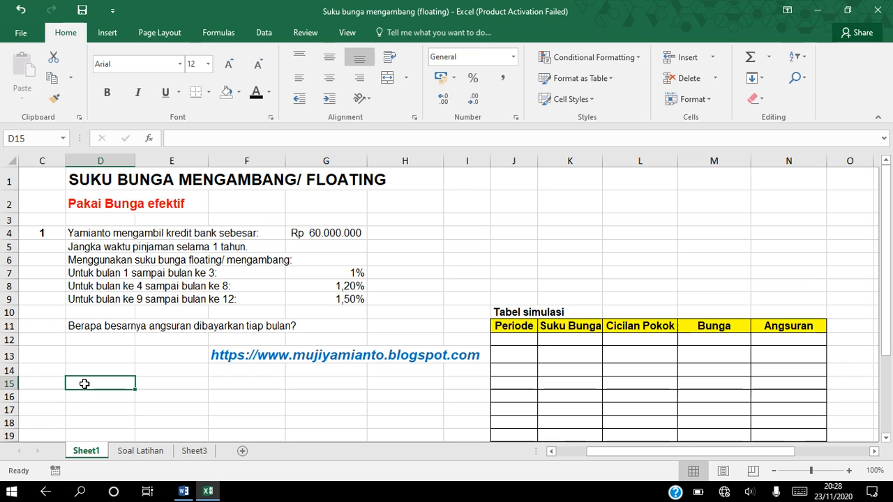
pyautogui.write('a')
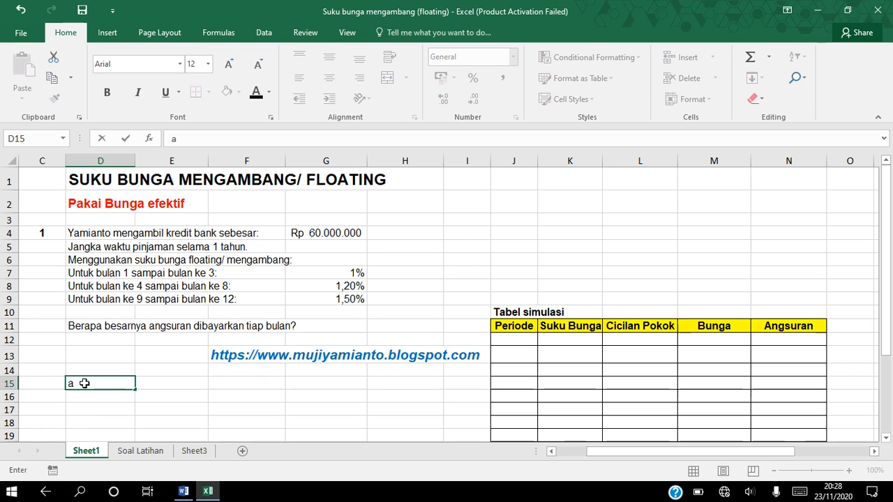
pyautogui.press('Tab')
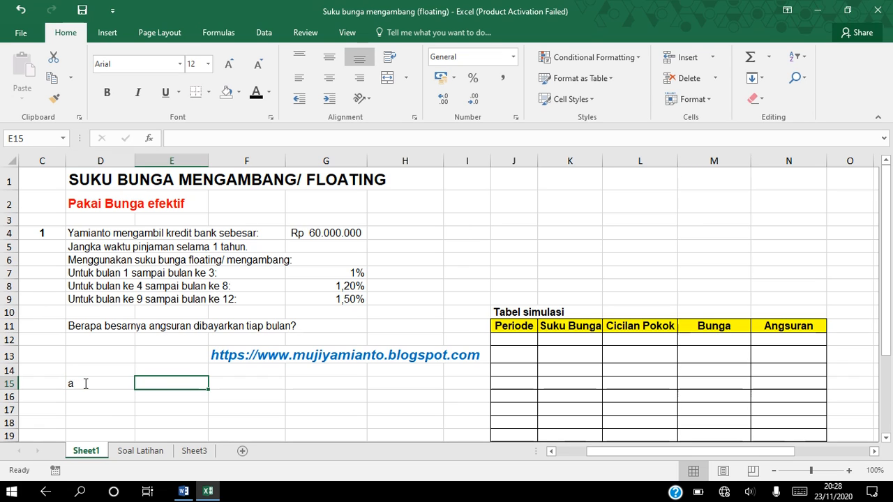
pyautogui.write('Cicilan')
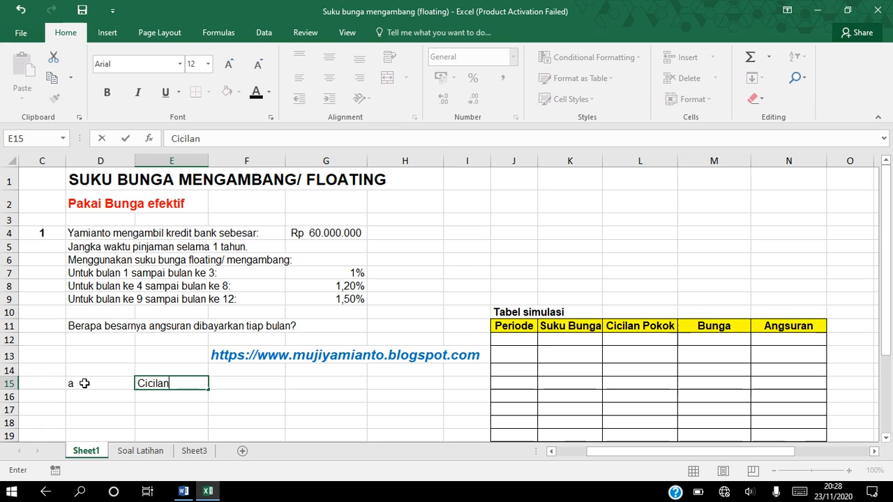
pyautogui.write(' Pokok:')
pyautogui.hotkey('ctrl', 'Return')
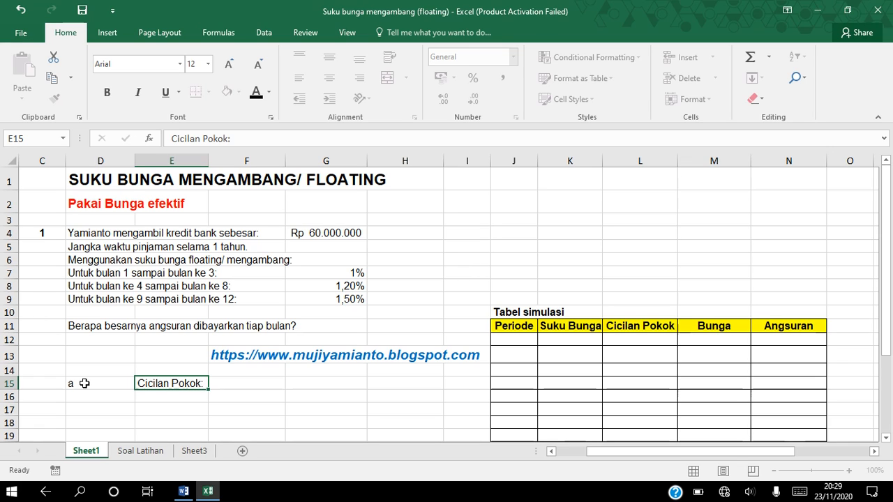
pyautogui.press('Return')
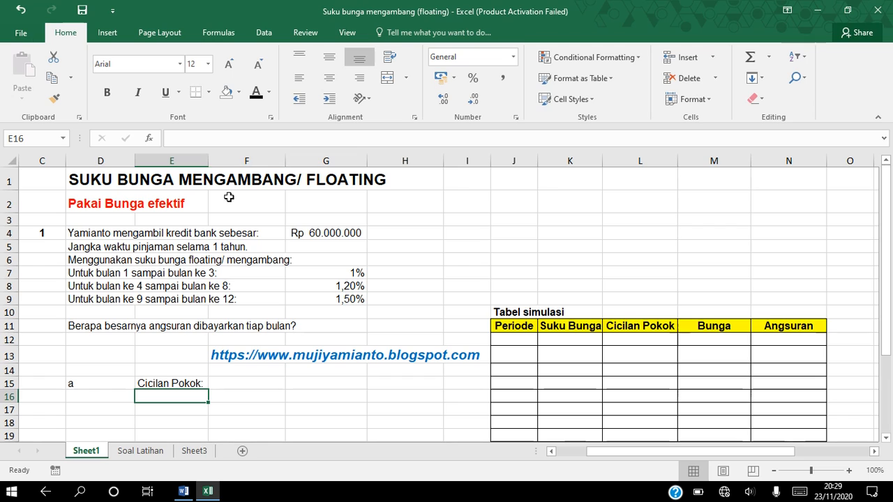
# - Write the principal instalment formula as text "Pinjaman : Periode" in F16 and its figures "60.000.000 : 12" in F17
pyautogui.click(218, 395)
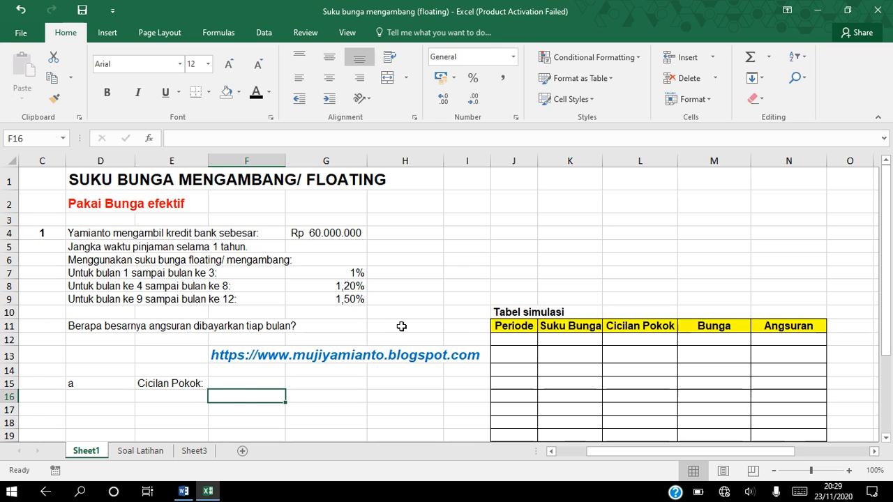
pyautogui.write('Pinjaman ')
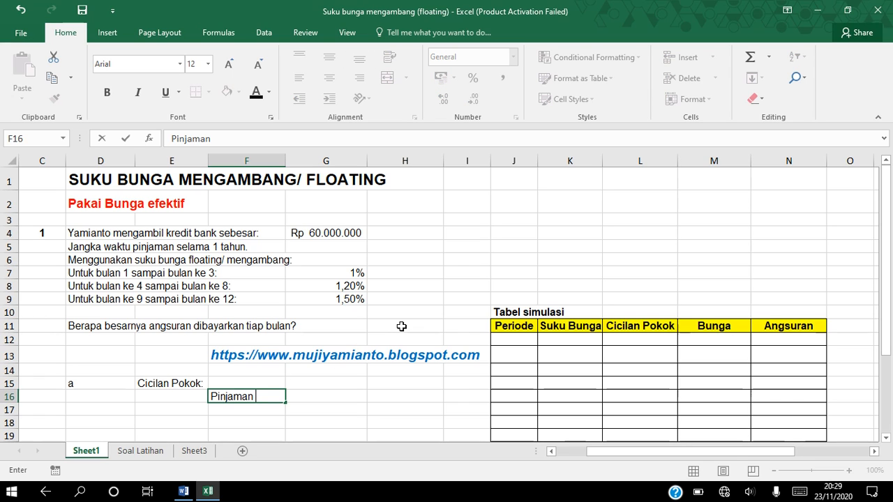
pyautogui.write(': Periode')
pyautogui.press('Return')
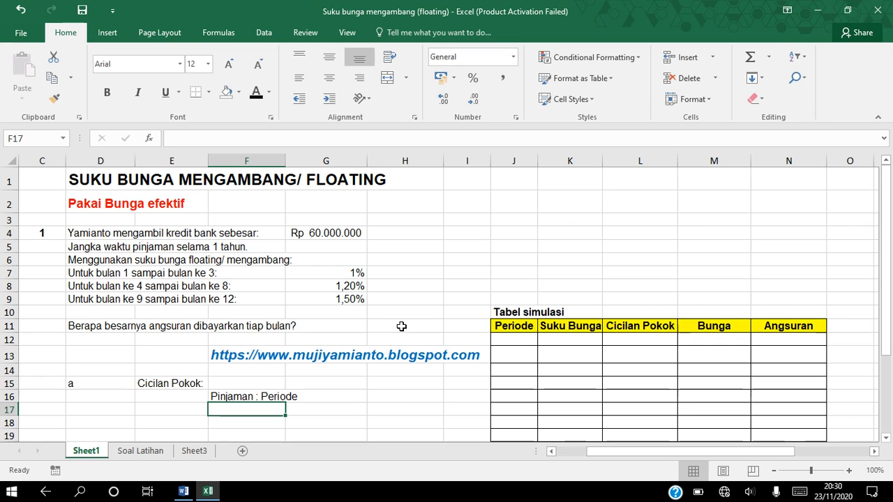
pyautogui.write('60.000')
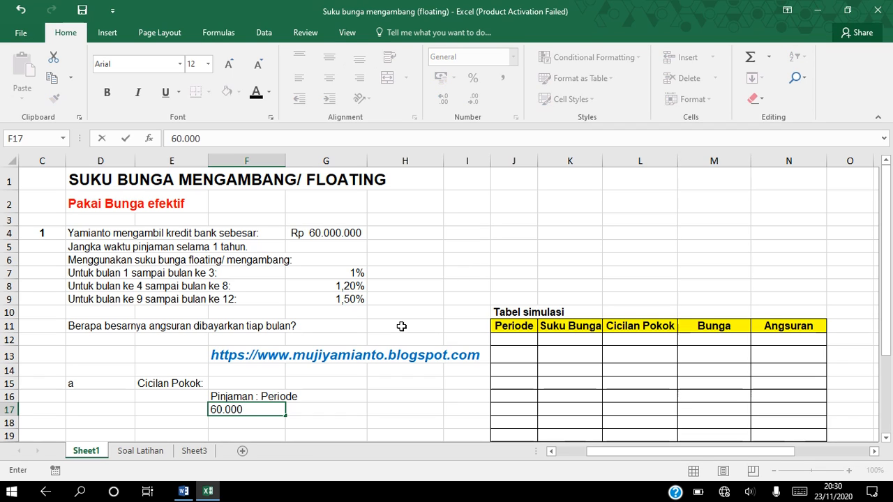
pyautogui.write('.000 :')
pyautogui.write('12')
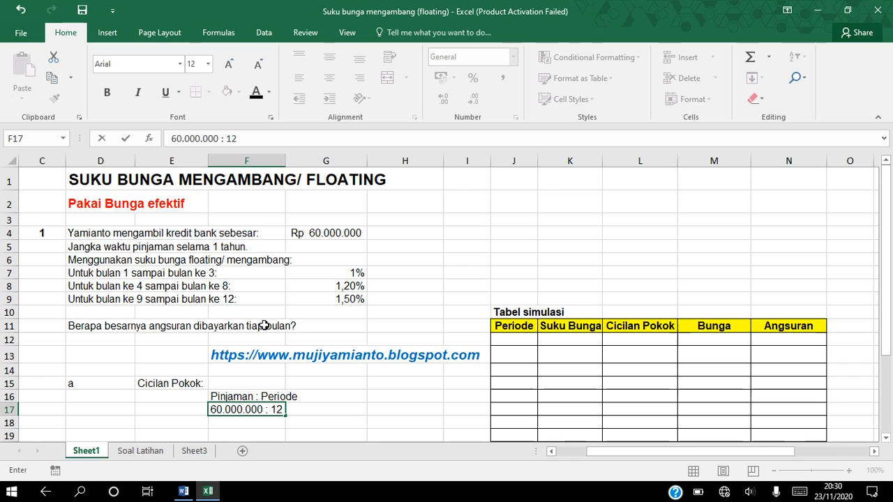
pyautogui.press('Tab')
# - Calculate the monthly principal instalment in H17 with the formula =G4/12
pyautogui.press('Tab')
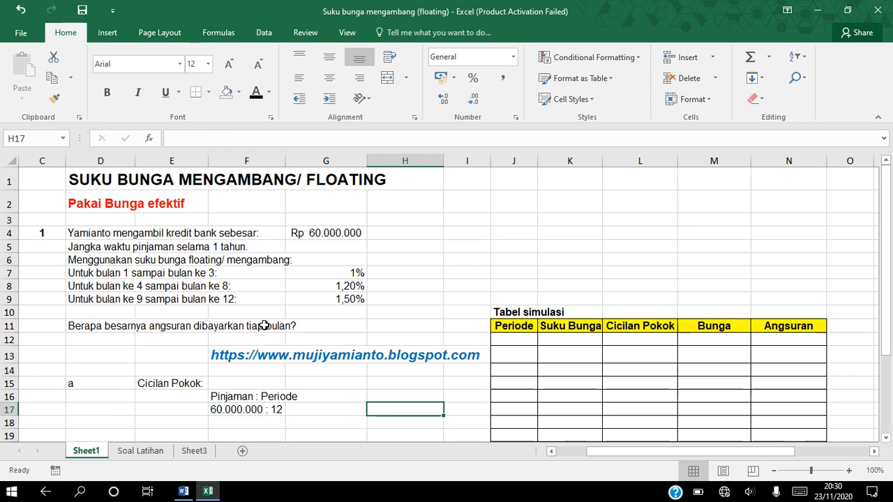
pyautogui.write('=')
pyautogui.click(317, 234)
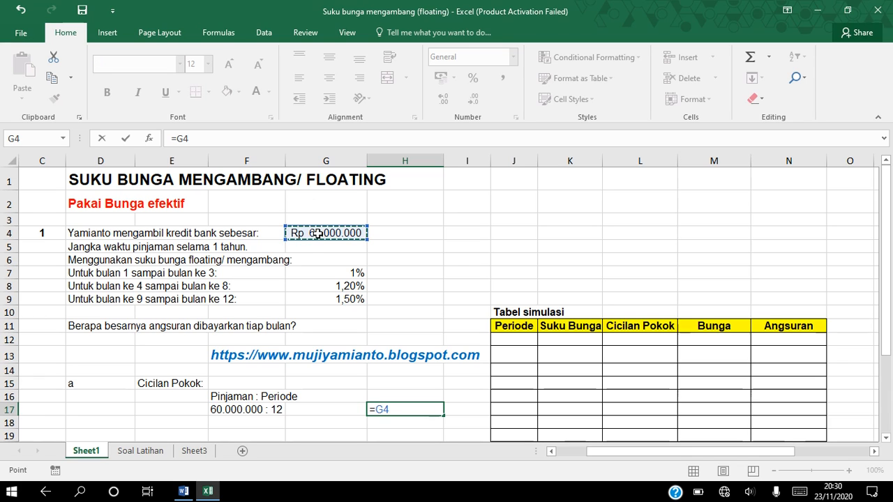
pyautogui.write('/12')
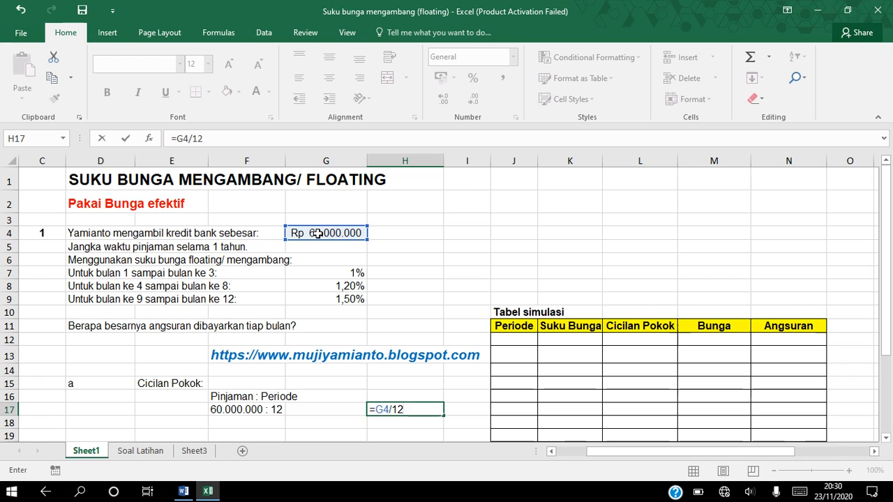
pyautogui.press('Return')
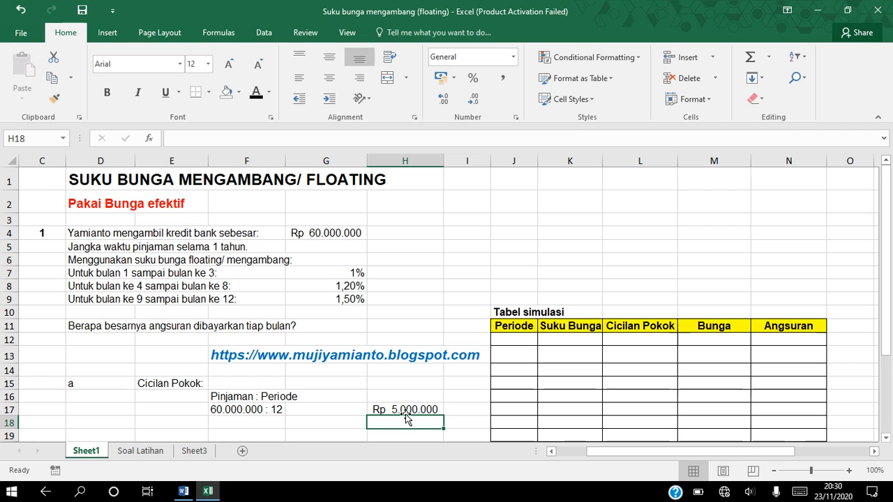
# - Start the second solution part by entering "b" in D20 and the heading "Bunga per periode:" in E20
pyautogui.click(886, 439)
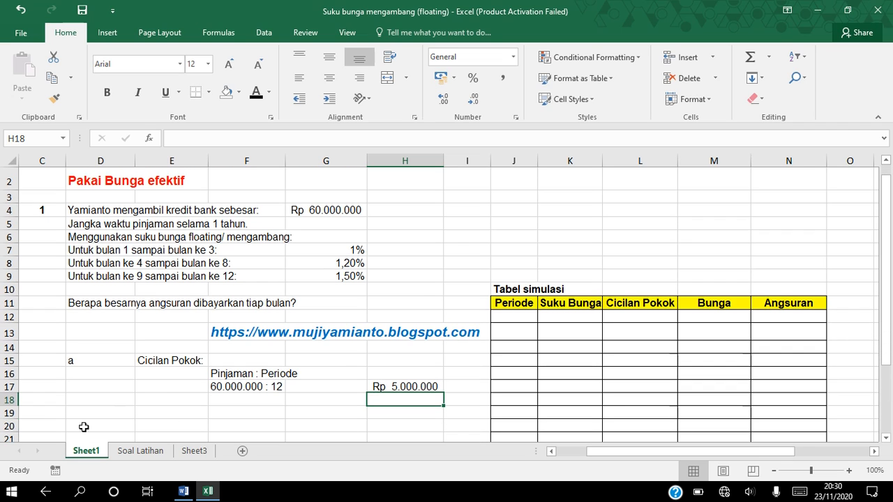
pyautogui.click(84, 427)
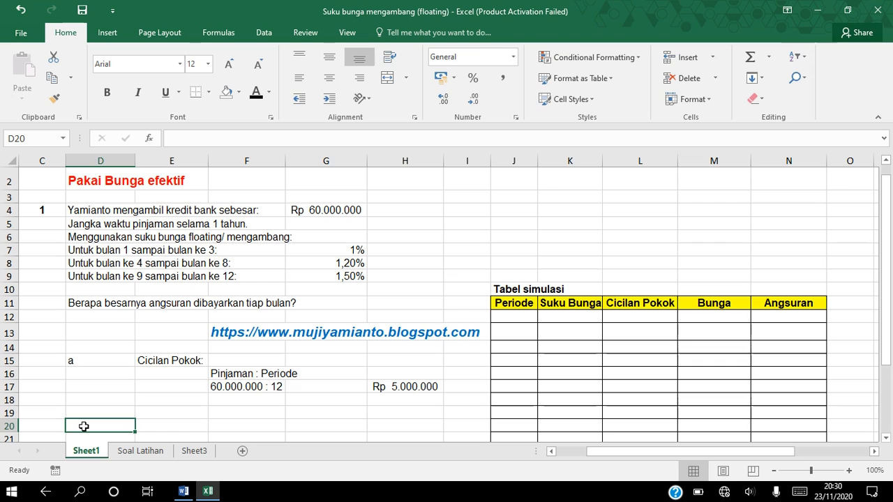
pyautogui.write('b')
pyautogui.press('Tab')
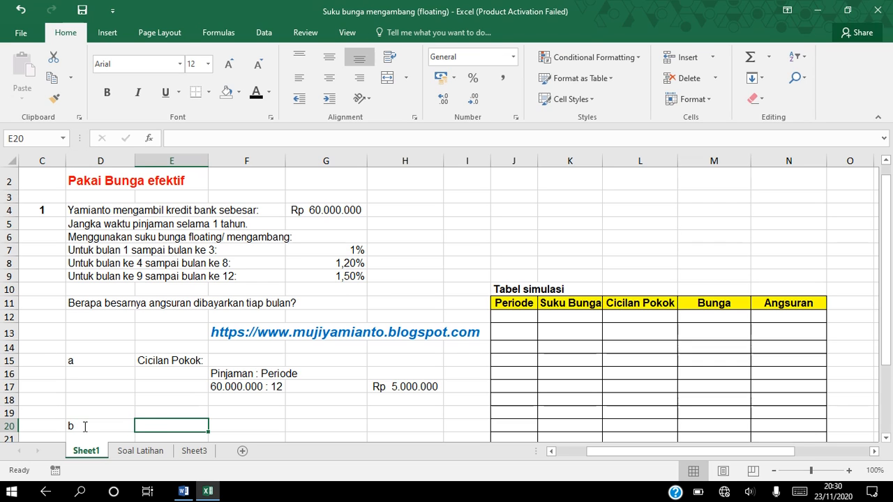
pyautogui.write('Bunga p')
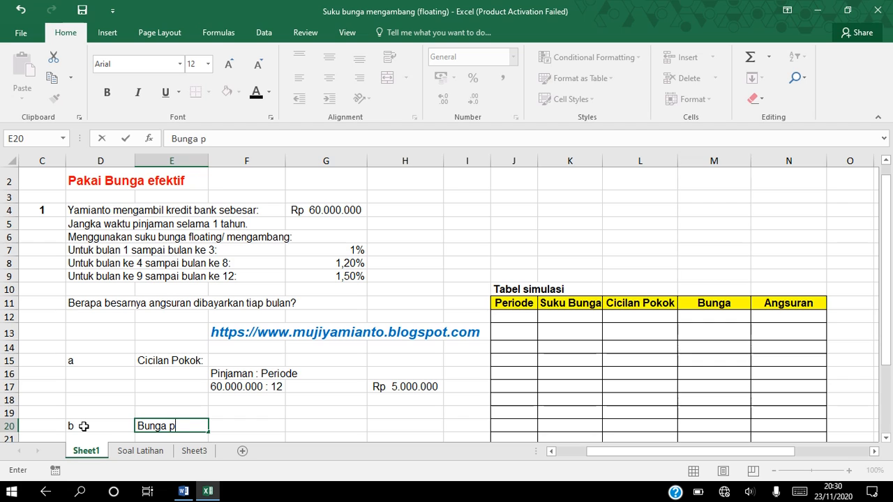
pyautogui.write('er periode')
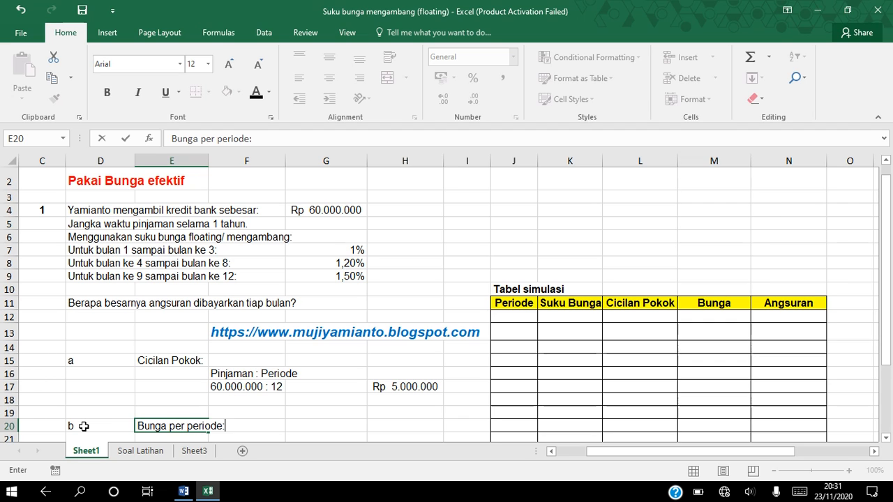
pyautogui.write(':')
pyautogui.press('Return')
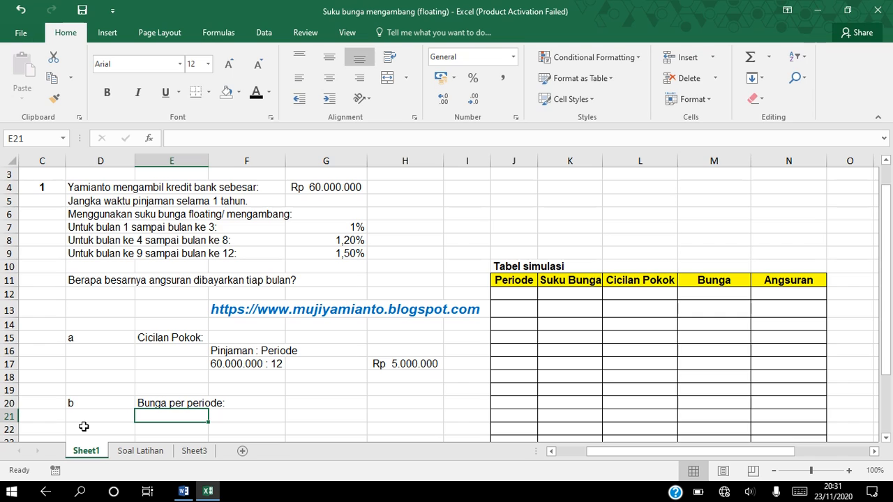
# - Write the interest formula as text in F21: "Bn = (Pinjaman - (n-1) x Cicilan pokok) x b"
pyautogui.press('Right')
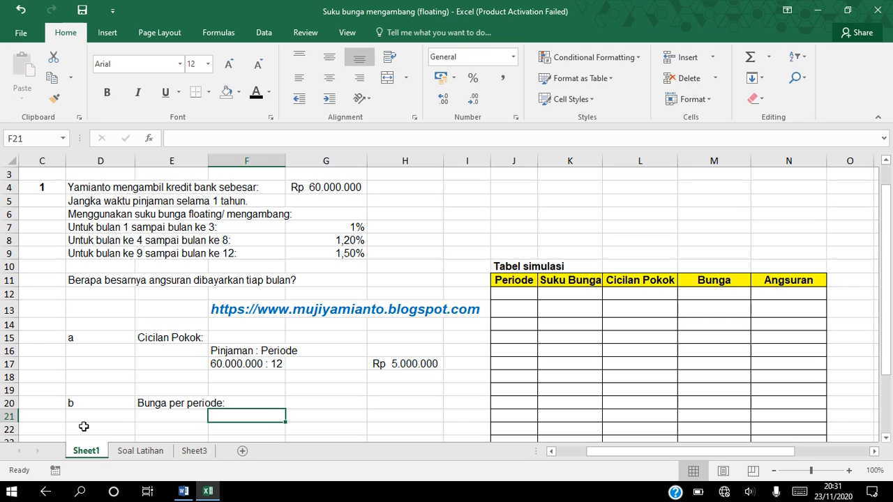
pyautogui.write('B')
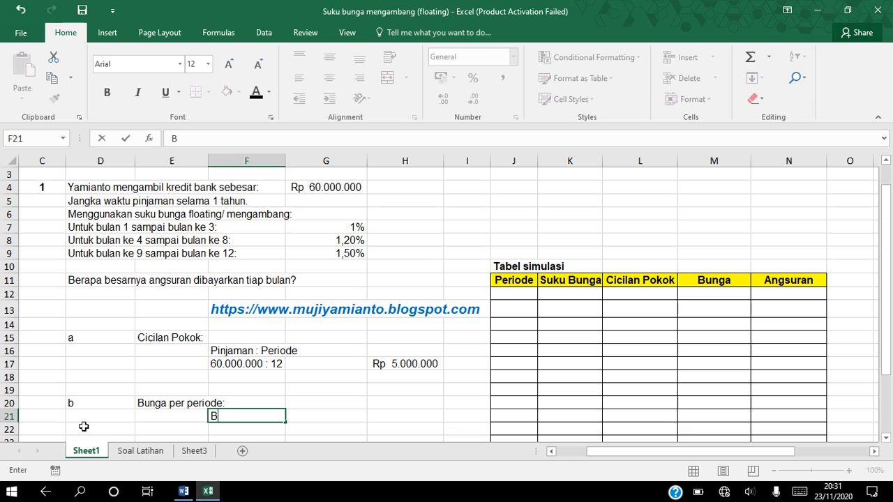
pyautogui.write('n = (Pinjaman')
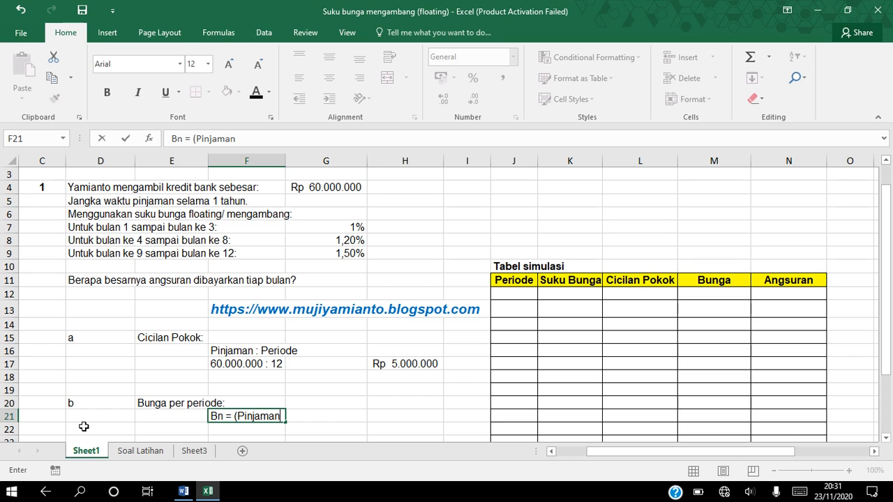
pyautogui.write(' - (n-1) x C')
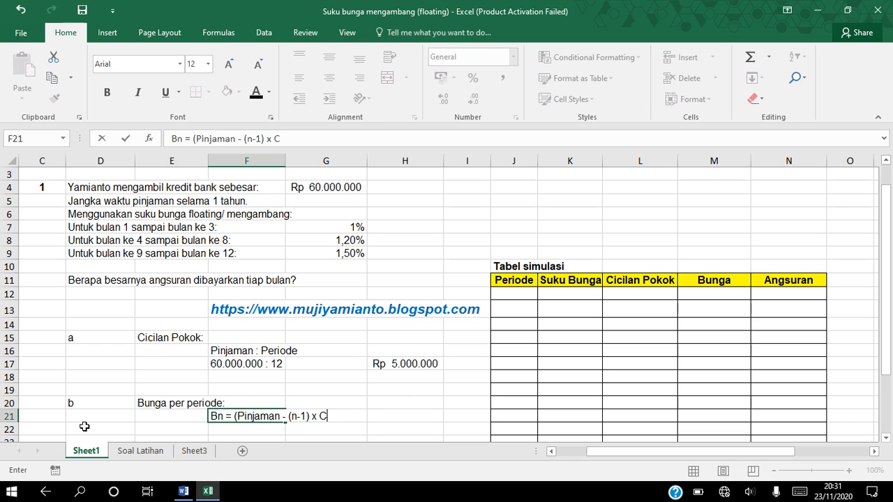
pyautogui.write('icilan p')
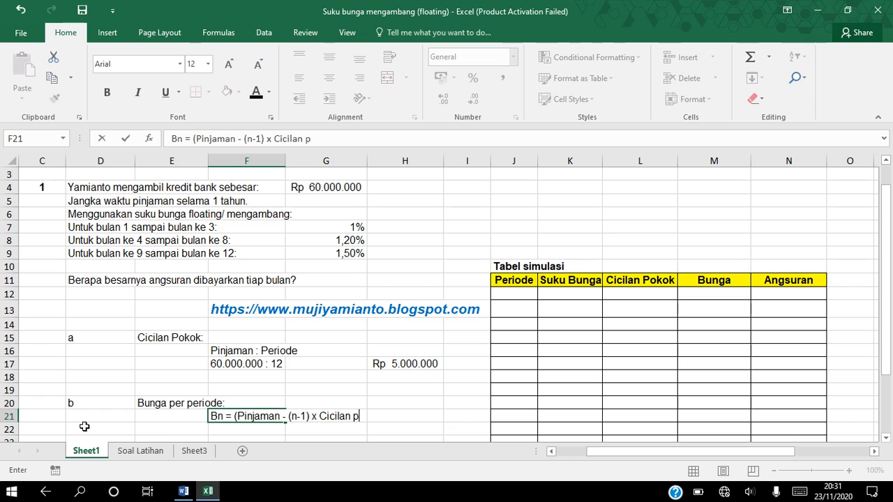
pyautogui.write('okok) x')
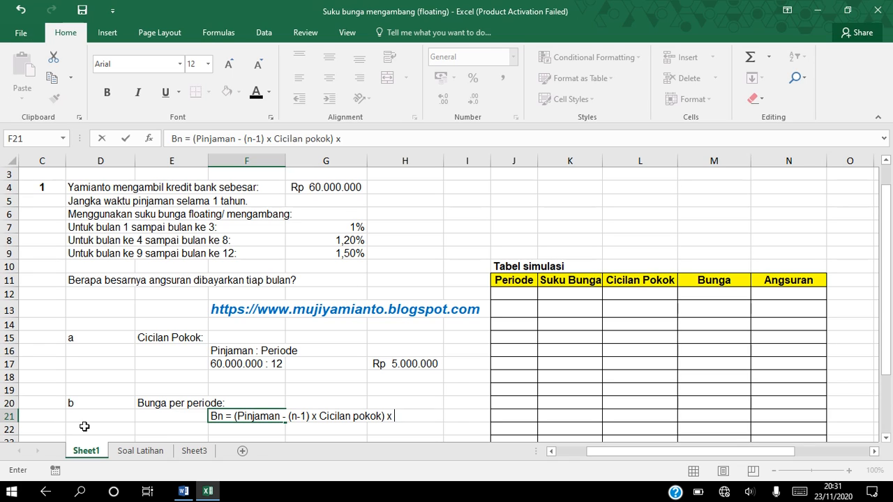
pyautogui.write('b')
pyautogui.press('Return')
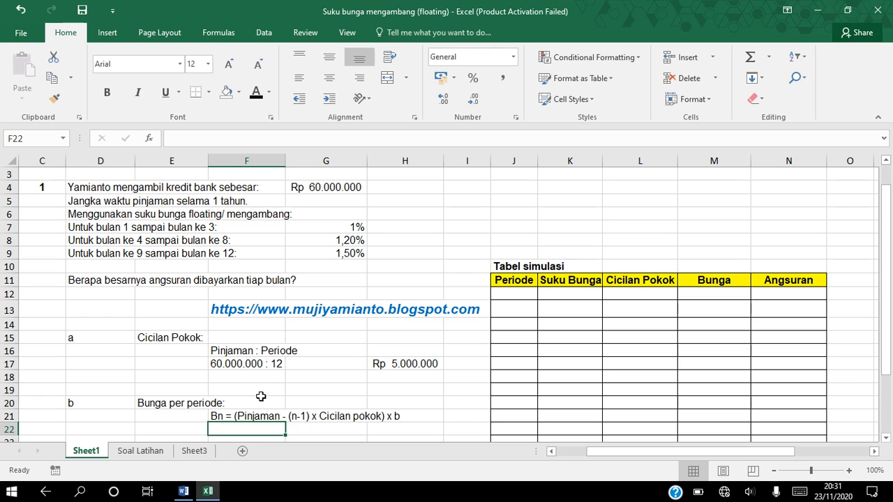
# - Enter the subheading "Bunga periode 1:" in E23 below the interest formula
pyautogui.click(886, 438)
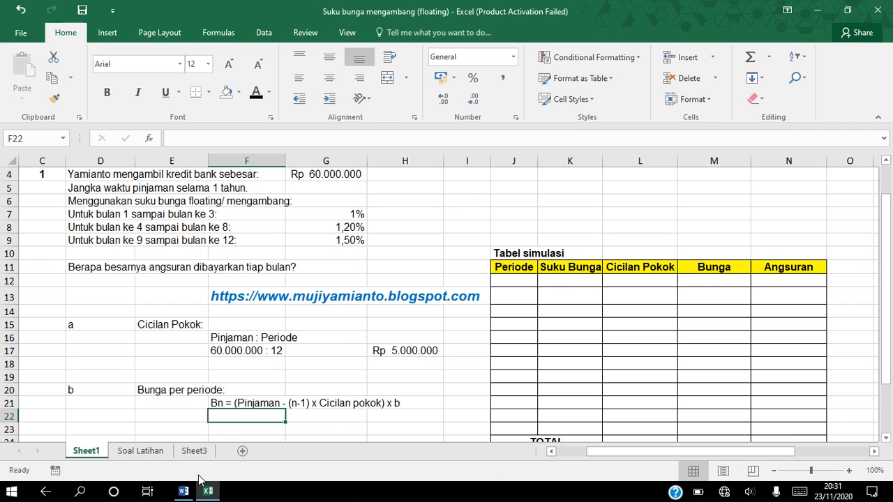
pyautogui.click(166, 430)
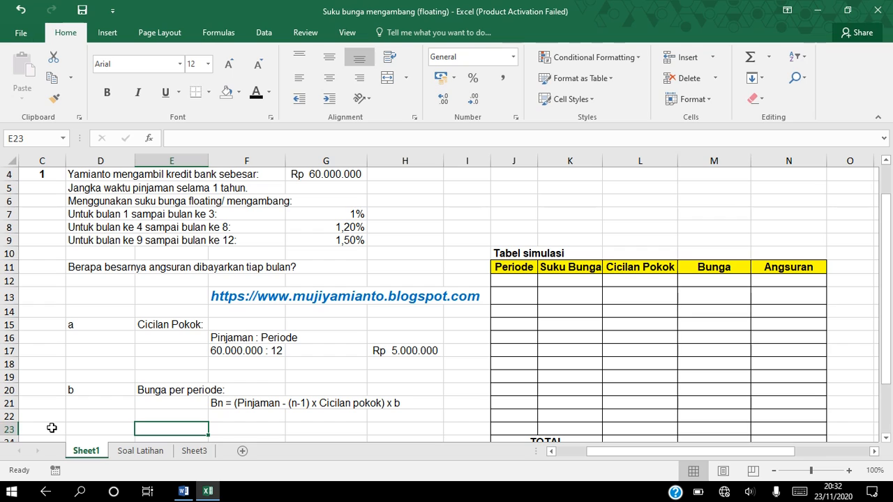
pyautogui.write('Bunga ')
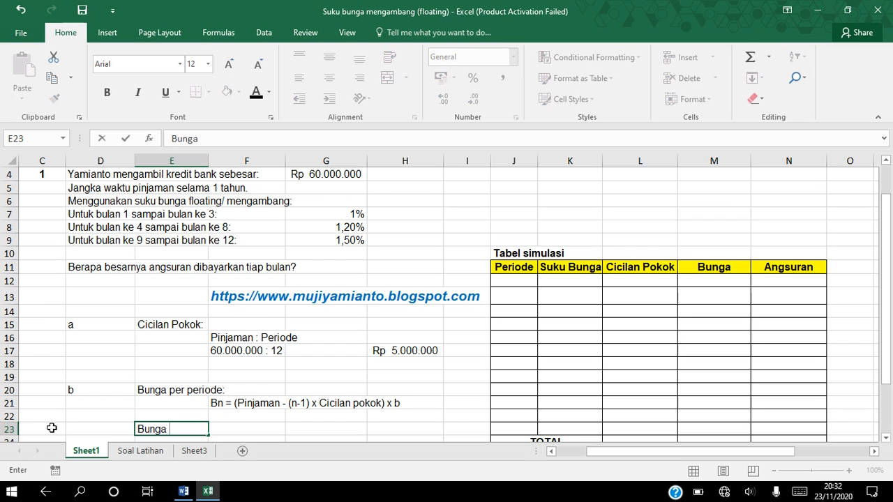
pyautogui.write('periode ')
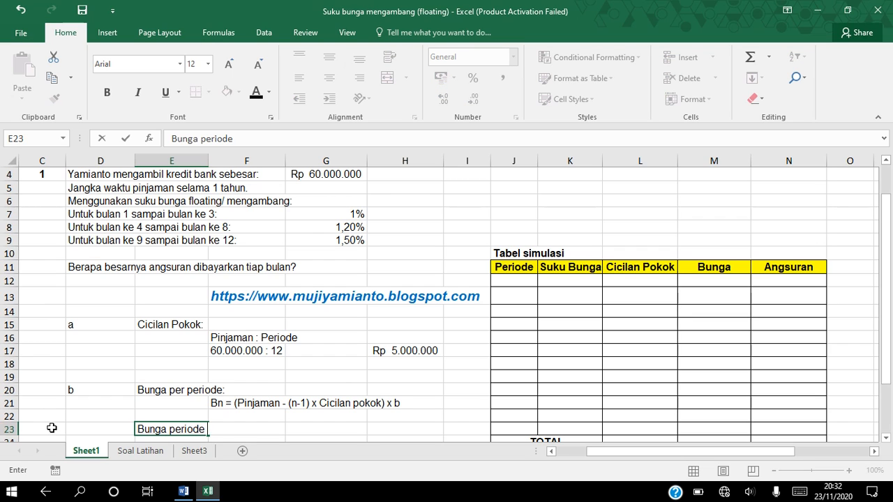
pyautogui.write('1:')
pyautogui.press('Return')
# - Write the first-period interest calculation as text in F24: "B1 = (60.000.000 - (1-1) x 5.000.000) x 1%"
pyautogui.press('Right')
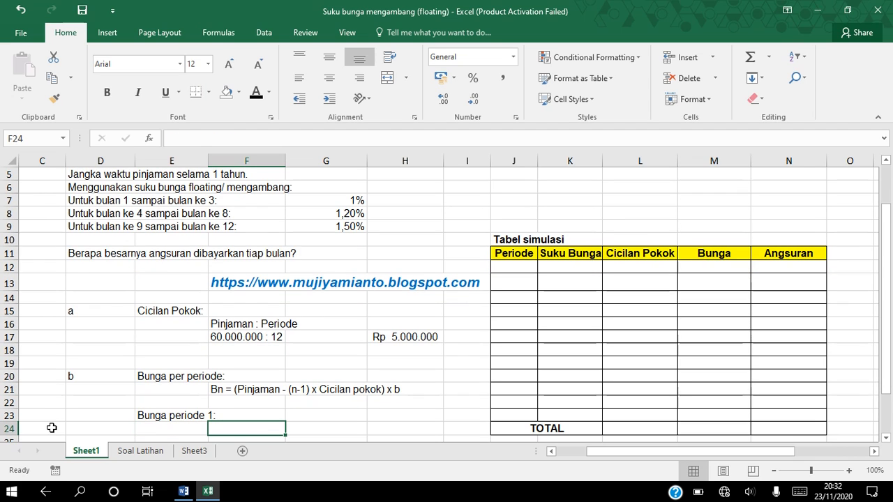
pyautogui.write('B1')
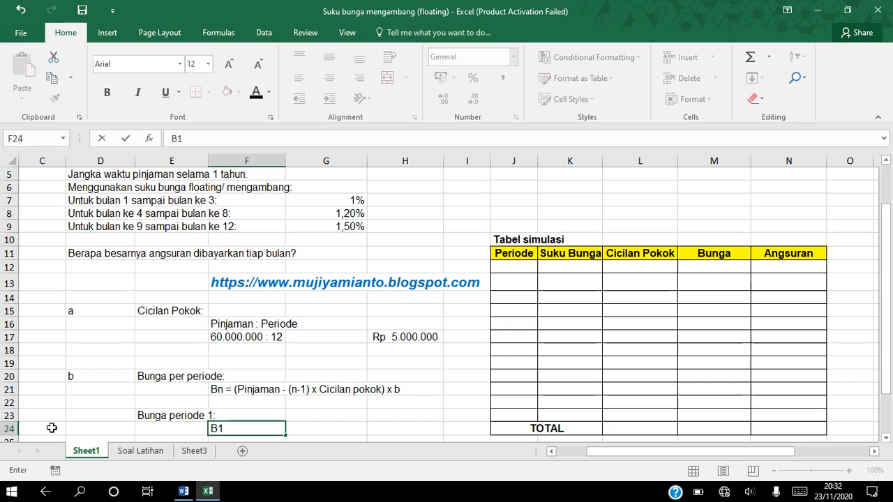
pyautogui.write(' = (60.000.000 ')
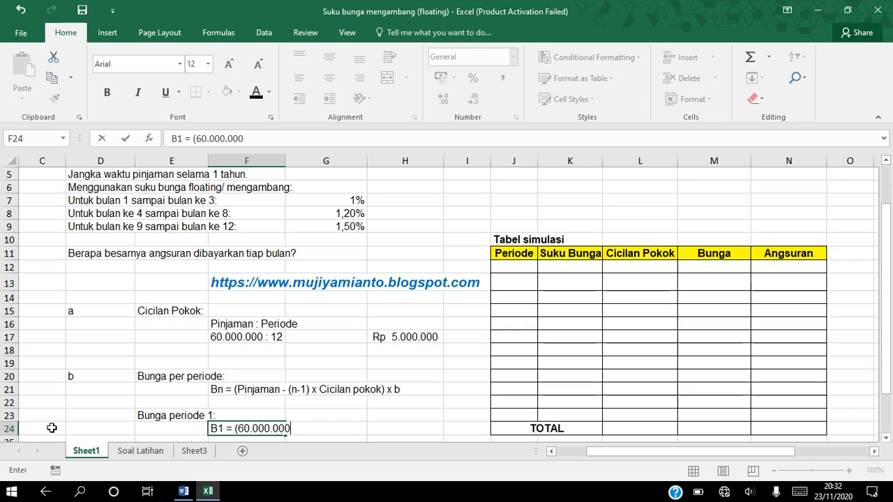
pyautogui.write('- (')
pyautogui.write('1-1) x 5.')
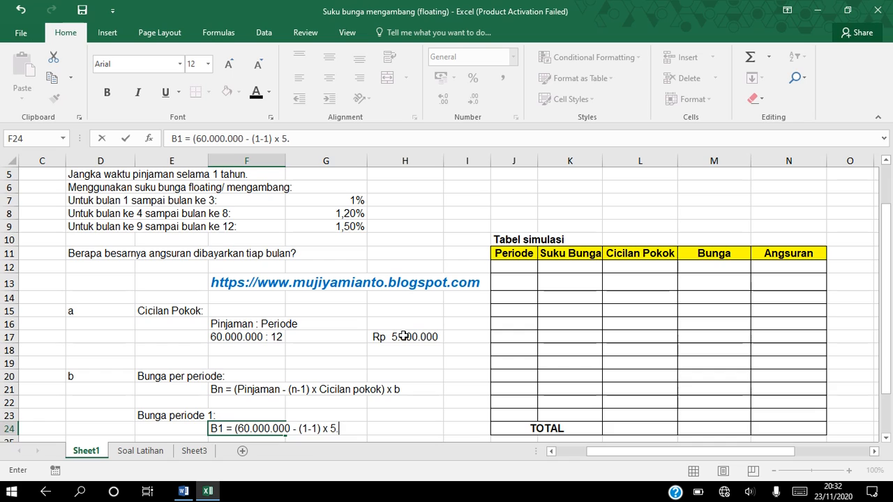
pyautogui.write('000.000')
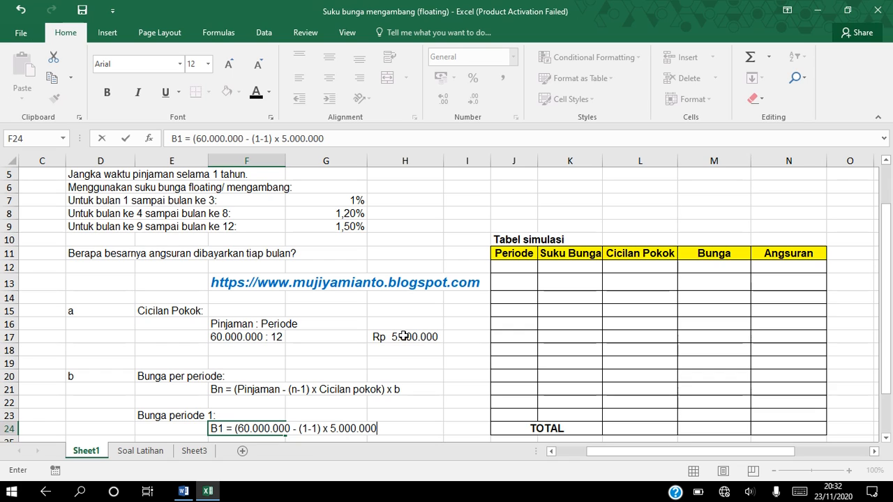
pyautogui.write(') x')
pyautogui.click(347, 200)
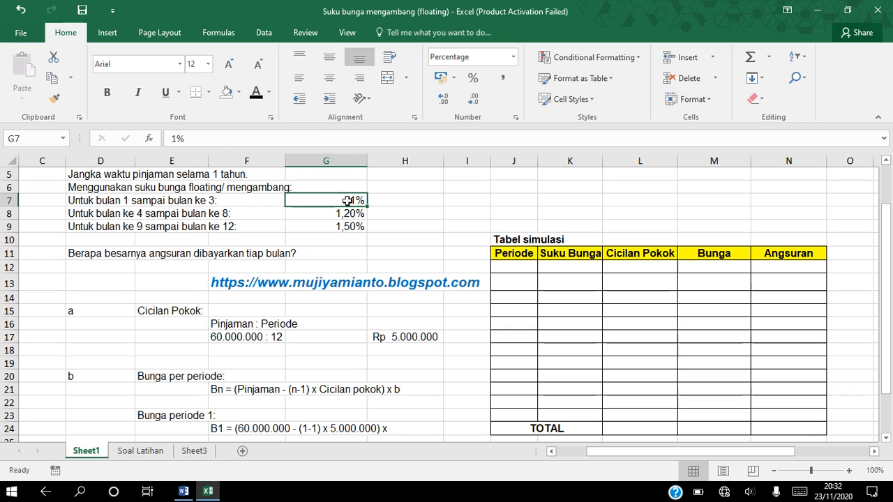
pyautogui.click(265, 427)
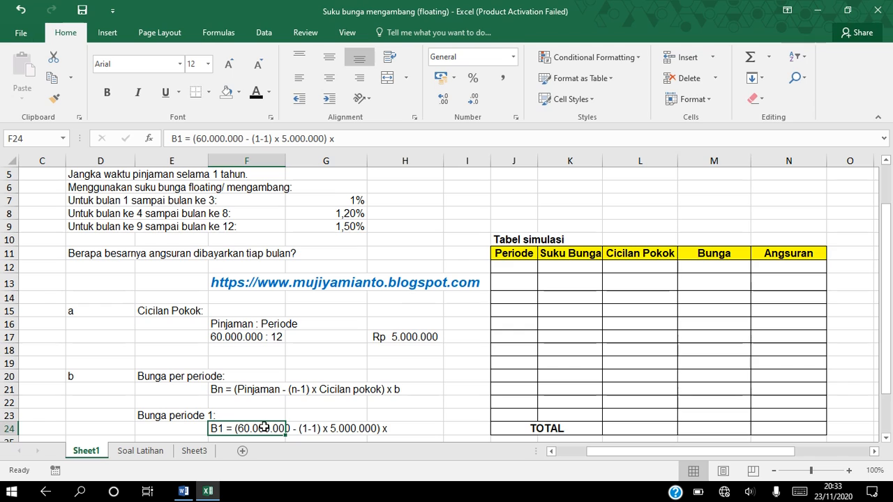
pyautogui.press('F2')
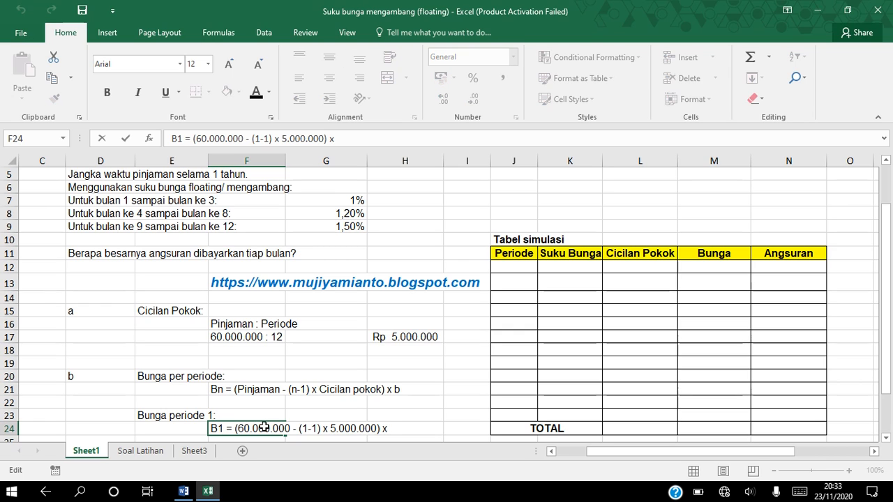
pyautogui.write('1%')
pyautogui.press('Return')
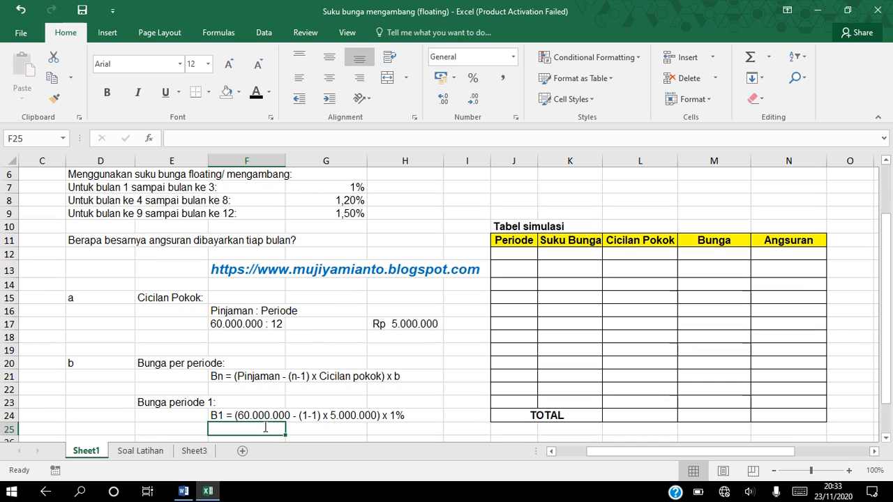
# - Write the simplified calculation line as text in F26: "B1 = (60.000.000 - 0) x 0,01"
pyautogui.press('Return')
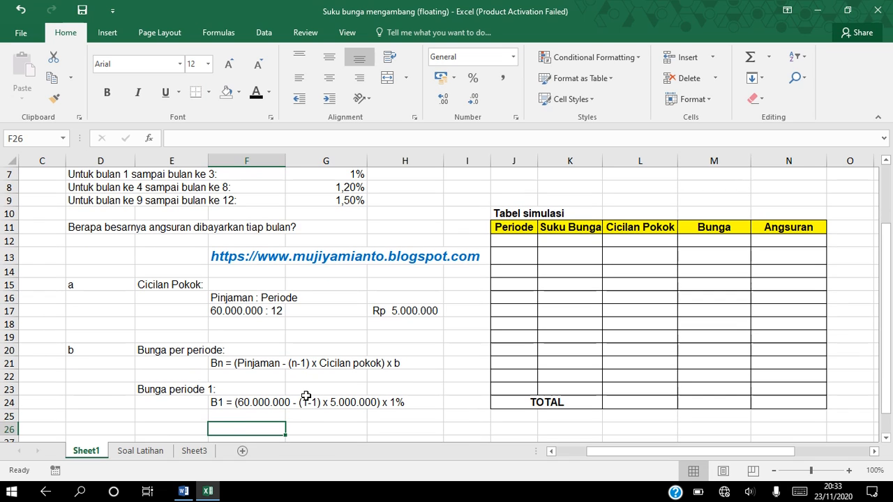
pyautogui.write('B1')
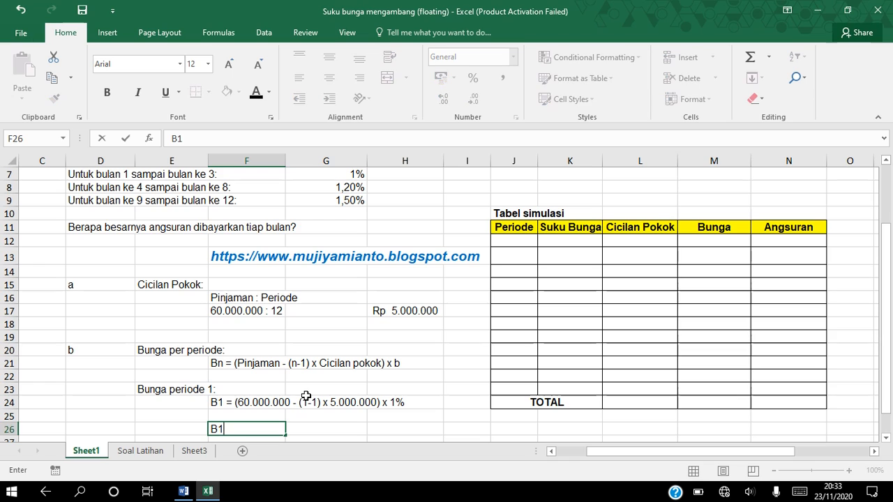
pyautogui.write(' = (60.000.000 -')
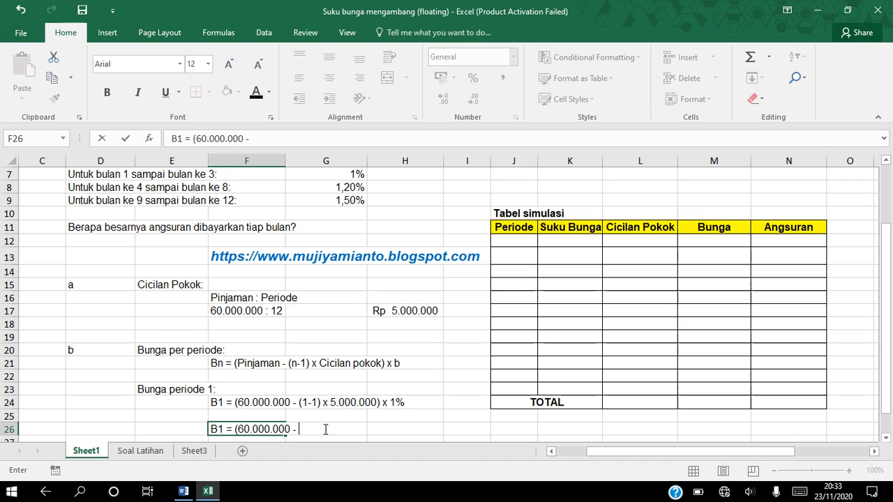
pyautogui.write(') x')
pyautogui.write('0,01')
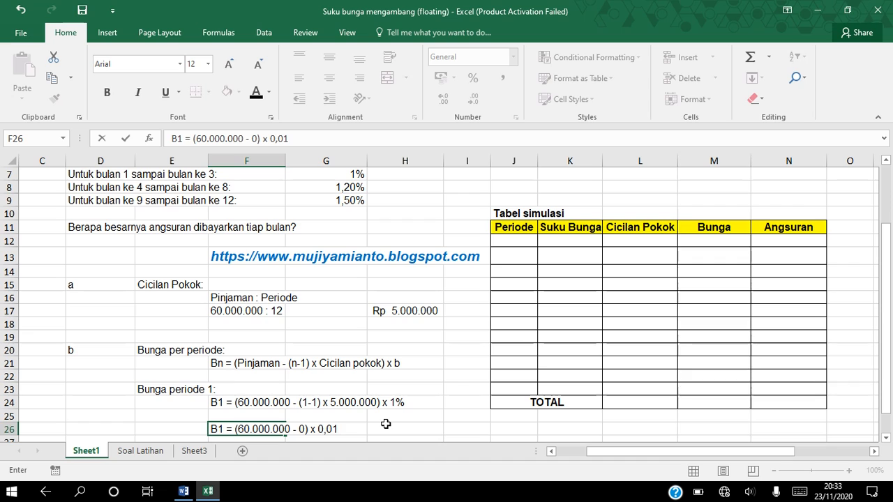
pyautogui.press('Return')
# - Write the final calculation line as text in F28: "B1 = 60.000.000 x 0,01"
pyautogui.press('Return')
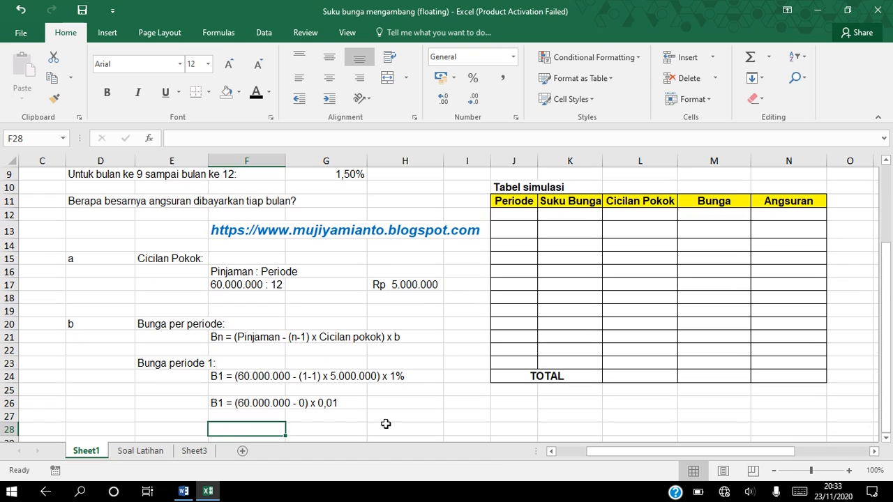
pyautogui.write('B1')
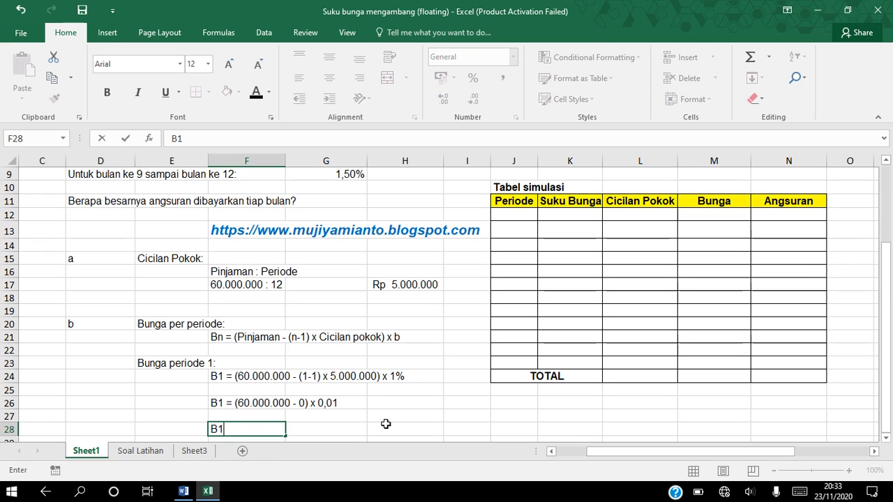
pyautogui.write(' = 60.000.0')
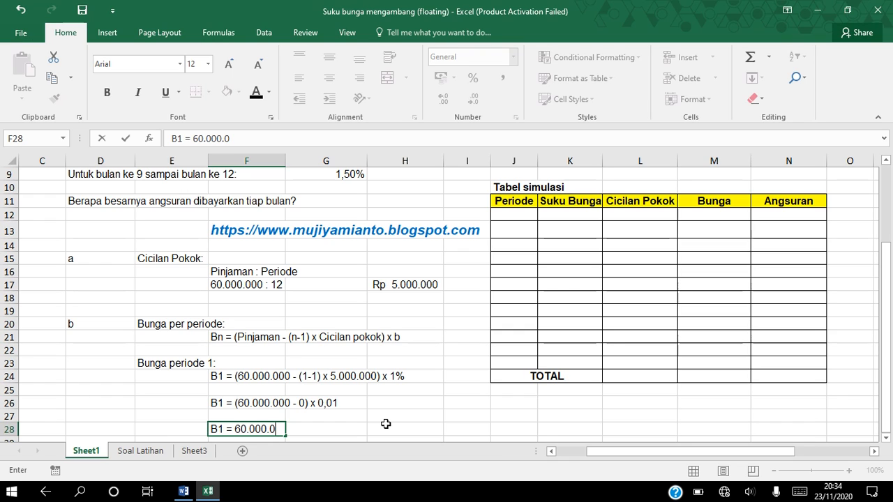
pyautogui.write('00 x')
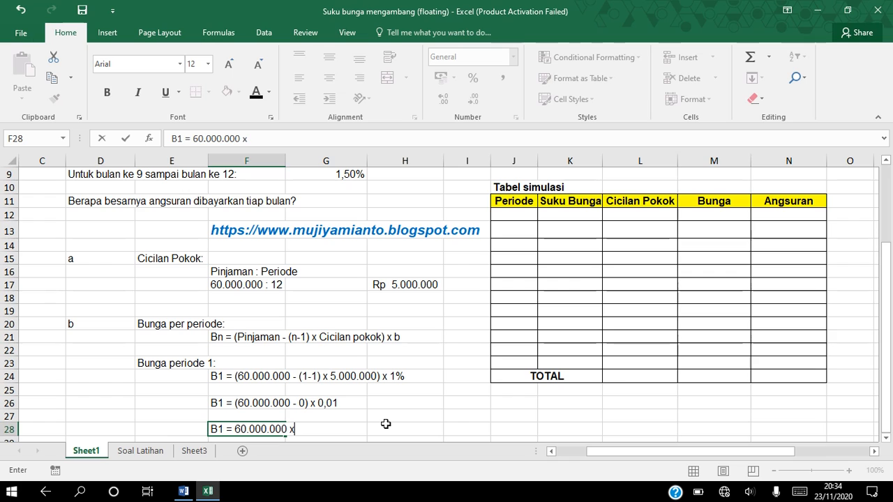
pyautogui.write(' 0,01')
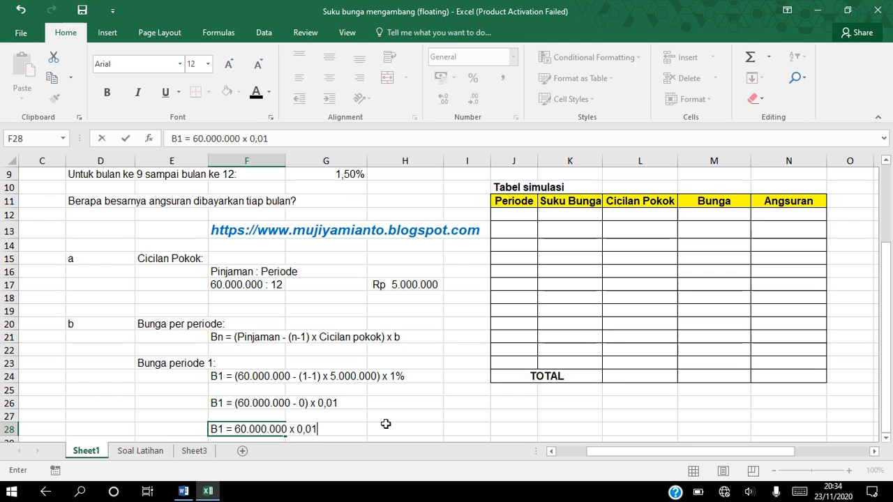
# - Calculate the first period's interest in H28 with the formula =G4*G7
pyautogui.click(426, 427)
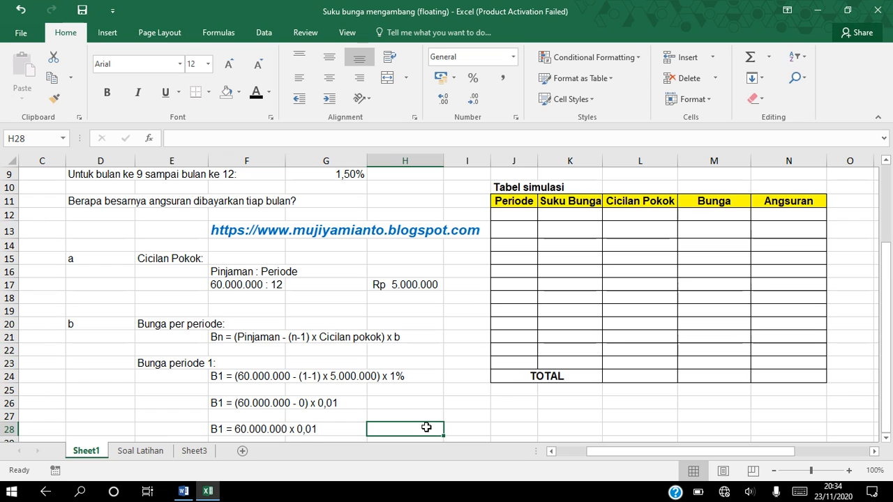
pyautogui.write('=')
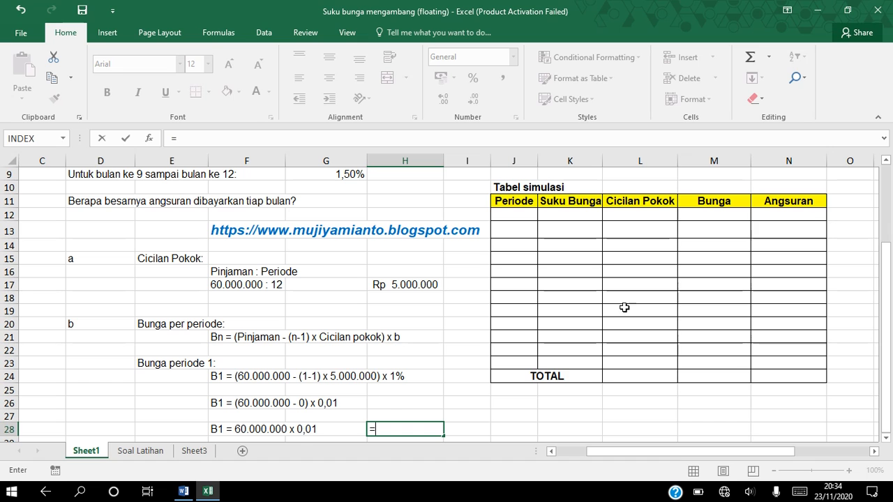
pyautogui.moveTo(887, 244); pyautogui.dragTo(886, 208)
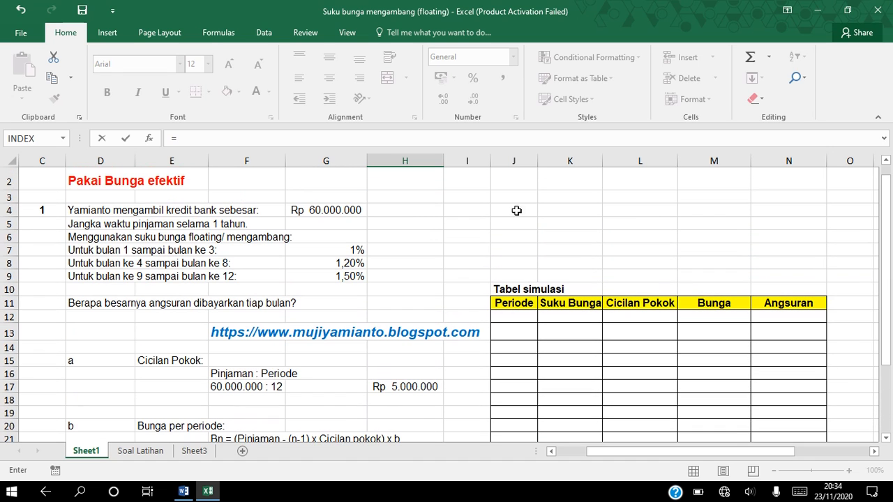
pyautogui.click(350, 207)
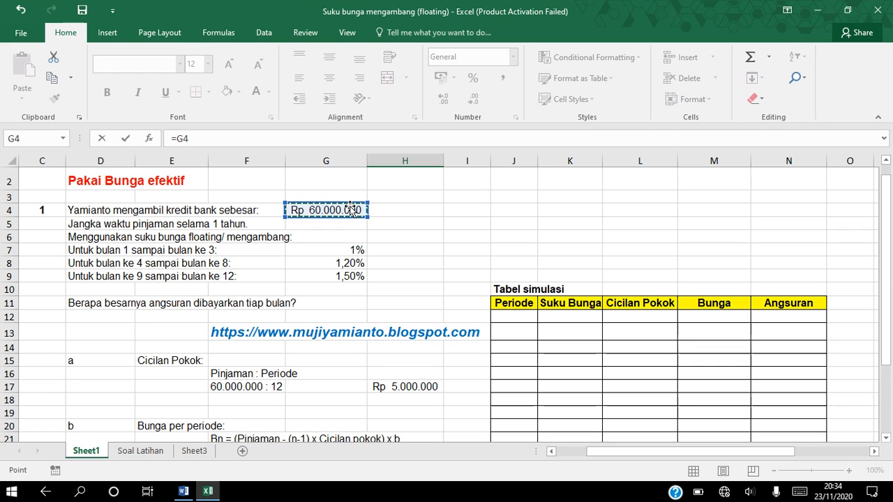
pyautogui.write('*')
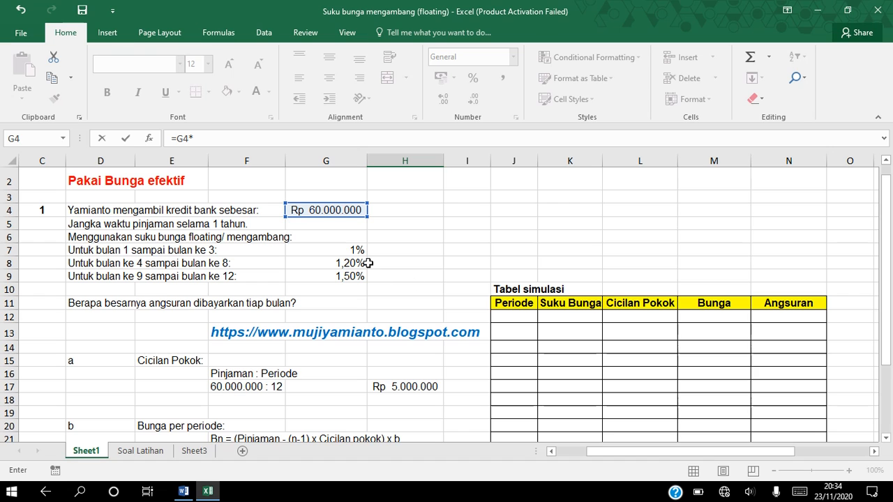
pyautogui.click(347, 248)
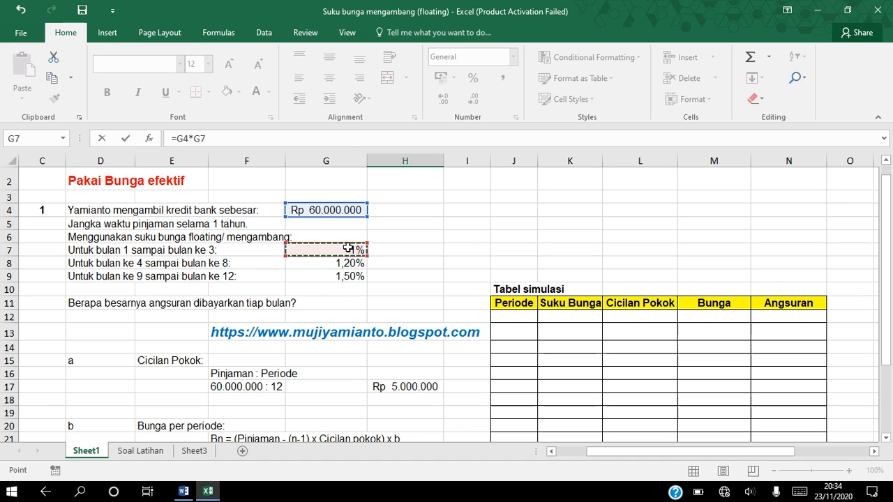
pyautogui.moveTo(886, 300); pyautogui.dragTo(878, 376)
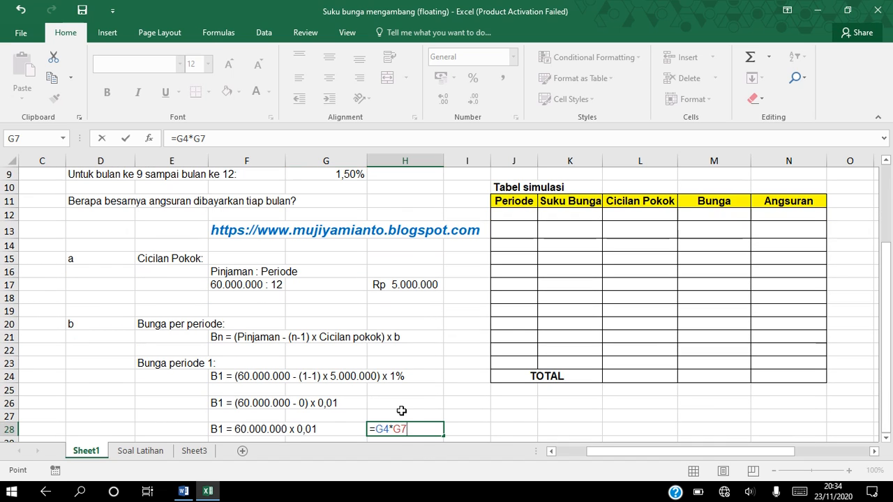
pyautogui.press('Return')
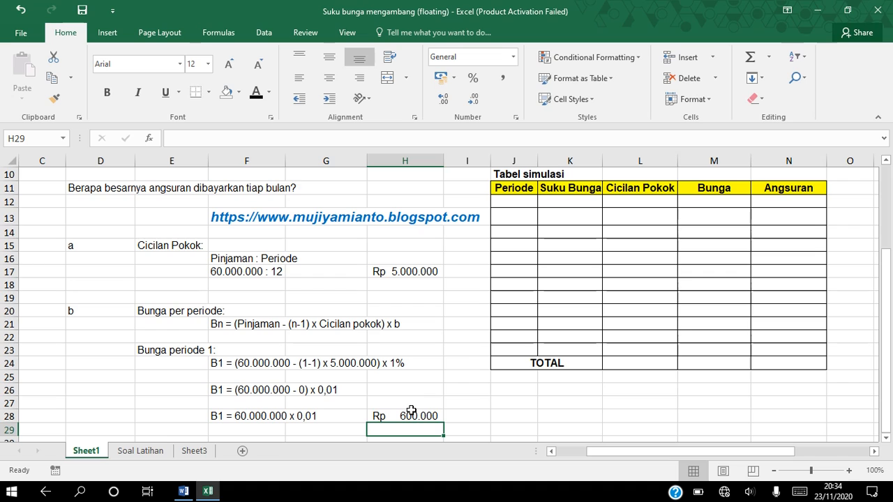
# - Set the font colour of the first period's interest amount in H28 to red
pyautogui.click(400, 416)
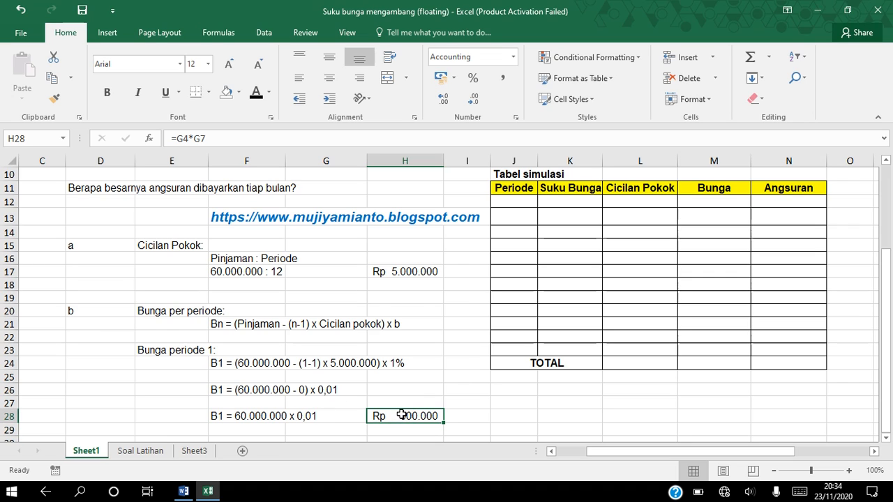
pyautogui.click(270, 94)
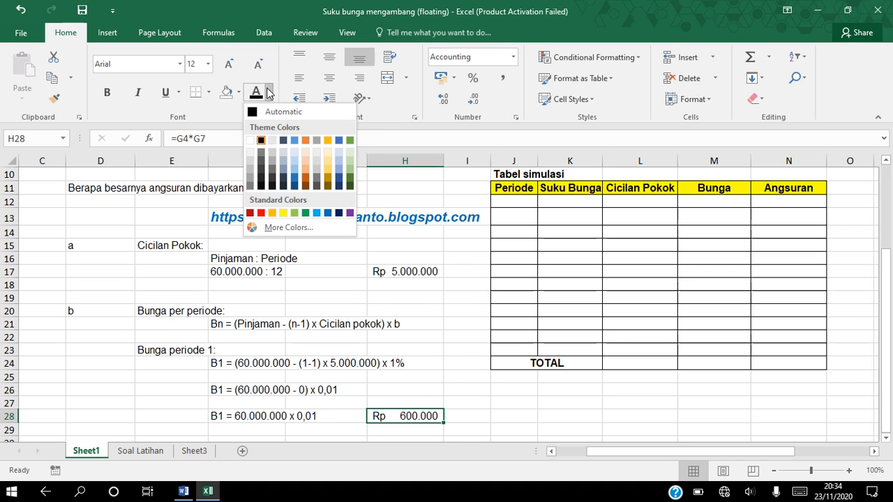
pyautogui.click(262, 213)
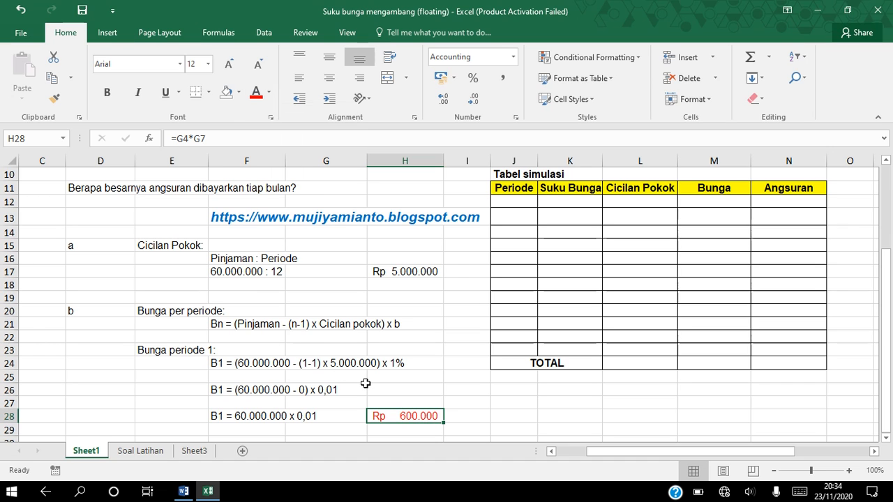
pyautogui.click(887, 438)
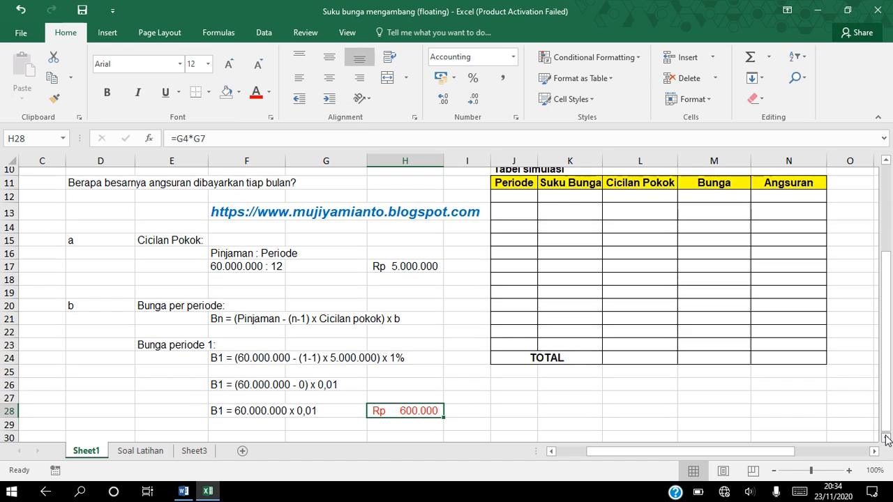
pyautogui.click(887, 438)
pyautogui.click(886, 437)
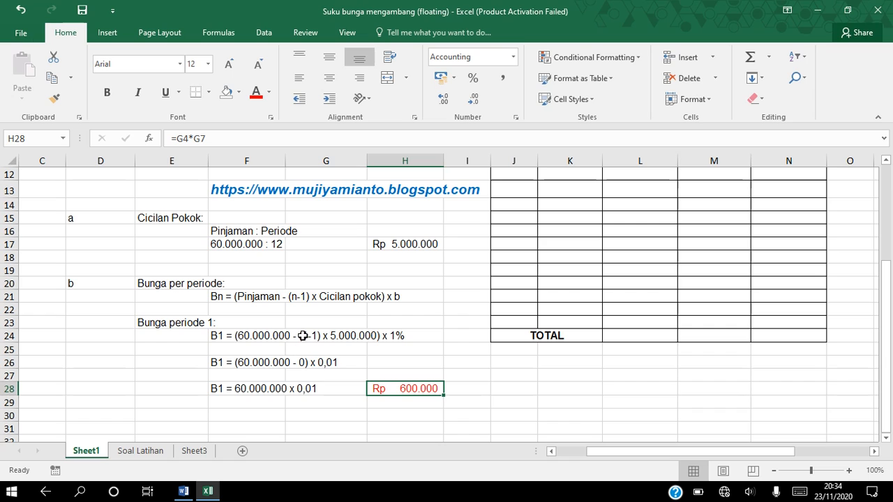
# - Enter the heading "Bunga periode 4:" in E31
pyautogui.click(181, 427)
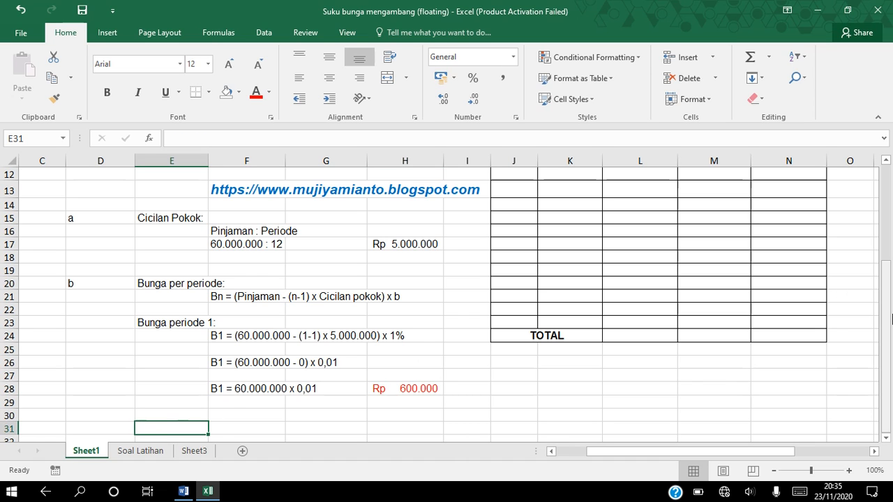
pyautogui.moveTo(890, 325); pyautogui.dragTo(890, 264)
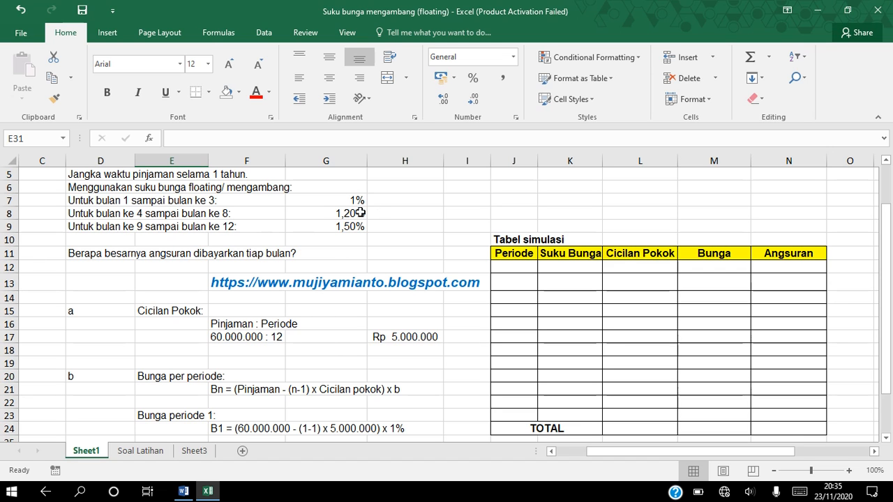
pyautogui.click(887, 438)
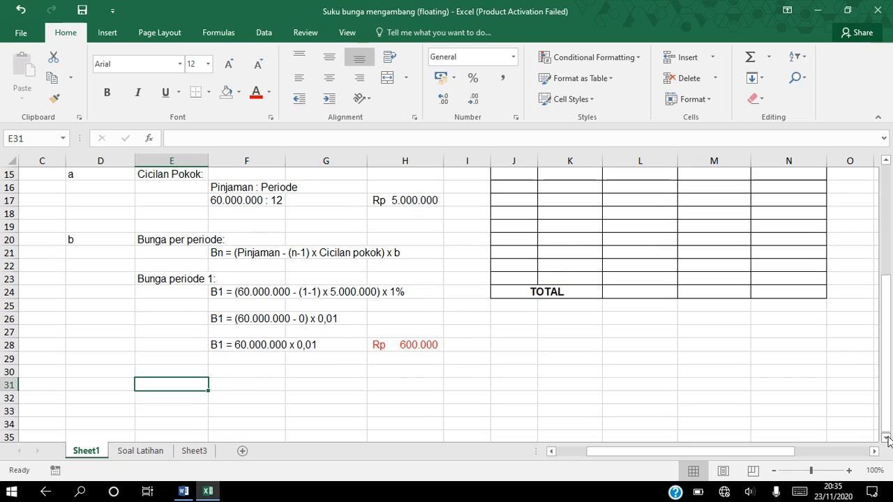
pyautogui.write('Bunga')
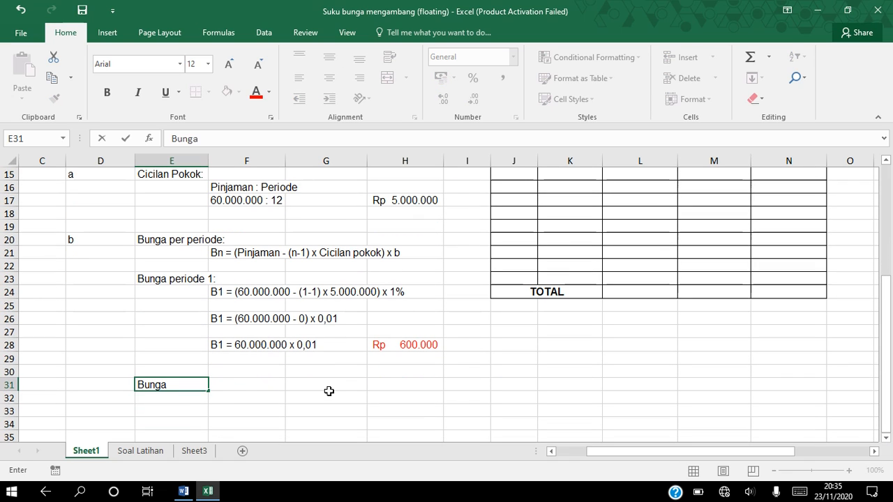
pyautogui.write(' periode')
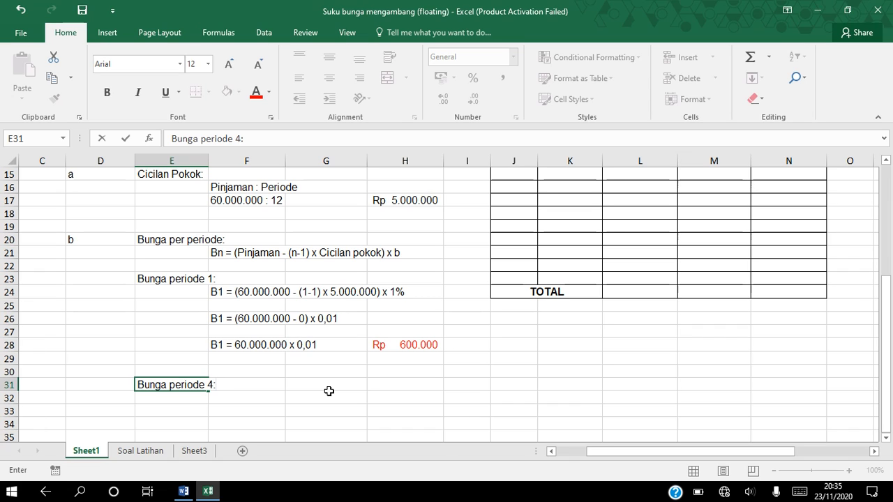
pyautogui.write(' 4:')
pyautogui.press('Return')
# - Write the fourth period's interest calculation as text in F32: "B4 = (60.000.000 - (4-1) x 5.000.000) x 1,2%"
pyautogui.press('Right')
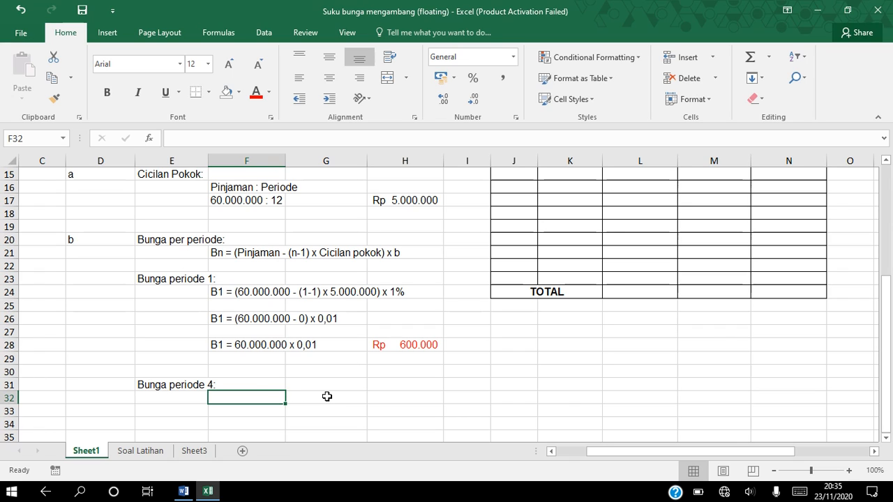
pyautogui.write('B4 = (')
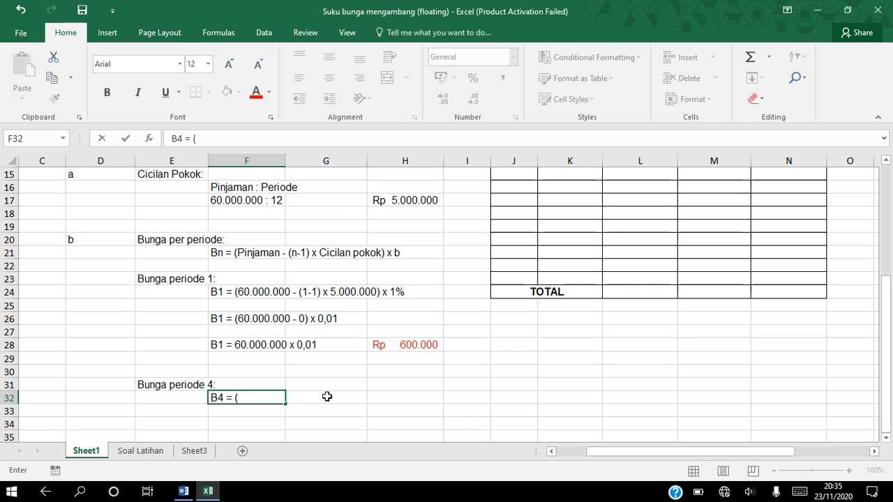
pyautogui.write('60.000.000 - (')
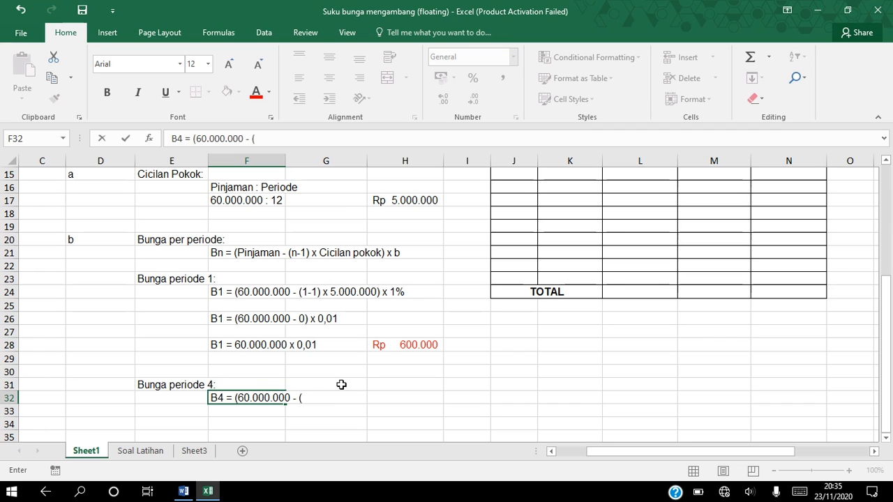
pyautogui.write('4-')
pyautogui.write('1) x 5.')
pyautogui.write('000.000')
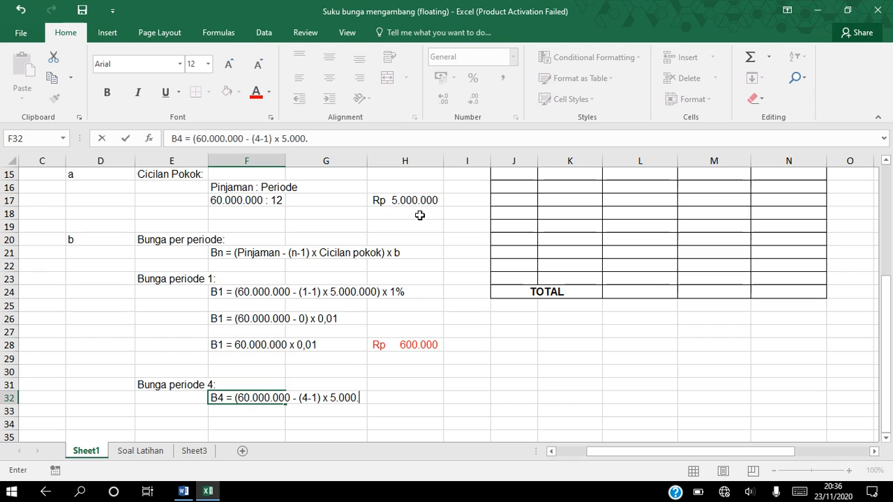
pyautogui.write(') x 1,2')
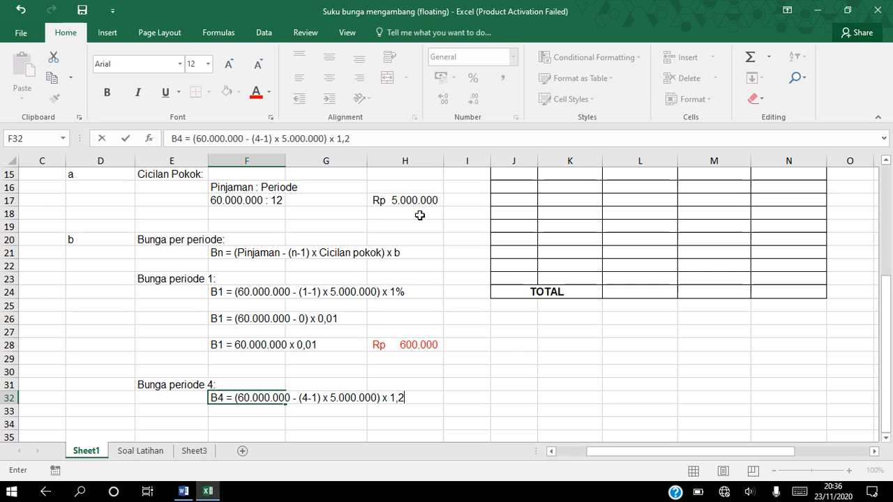
pyautogui.write('%')
pyautogui.press('Return')
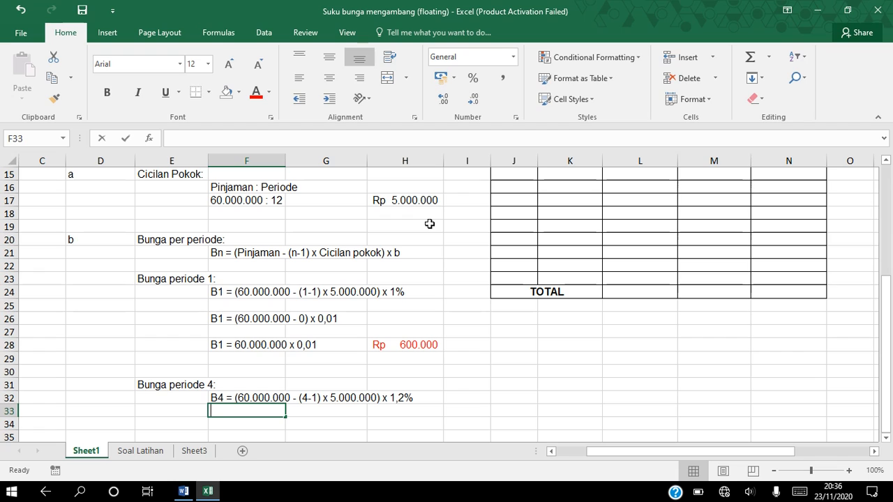
# - Write the next calculation line as text in F34: "B4 = (60.000.000 - (3 x 5.000.000) x 0,012"
pyautogui.press('Return')
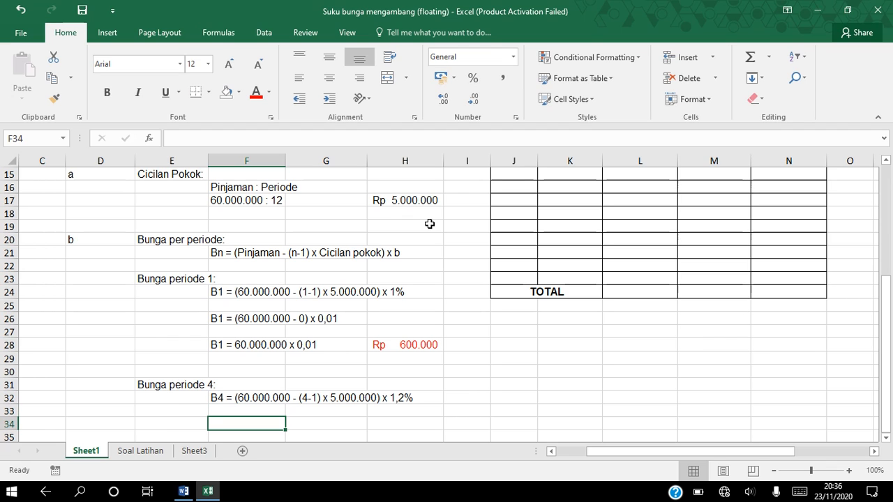
pyautogui.write('B4')
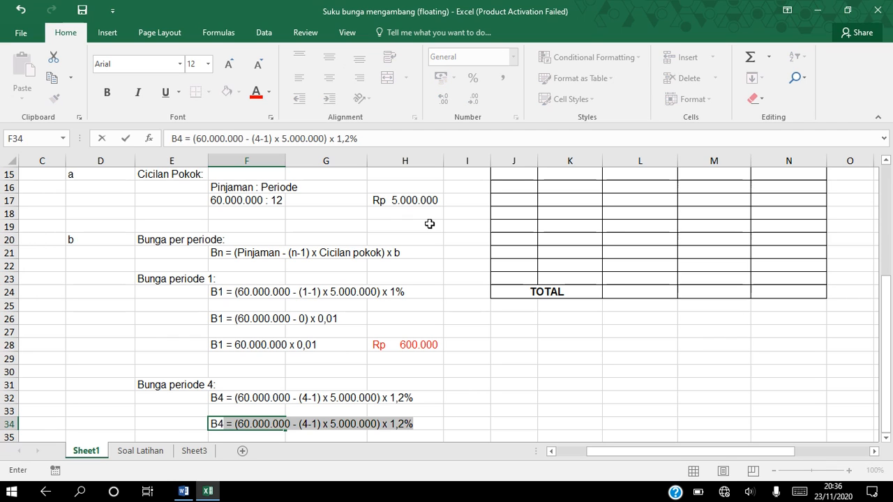
pyautogui.write(' =')
pyautogui.write('(60')
pyautogui.press('Delete')
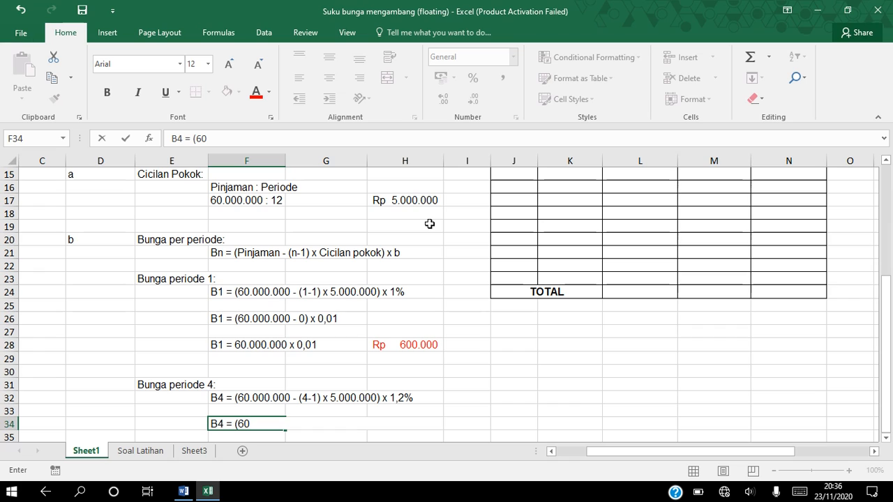
pyautogui.write('.000.000')
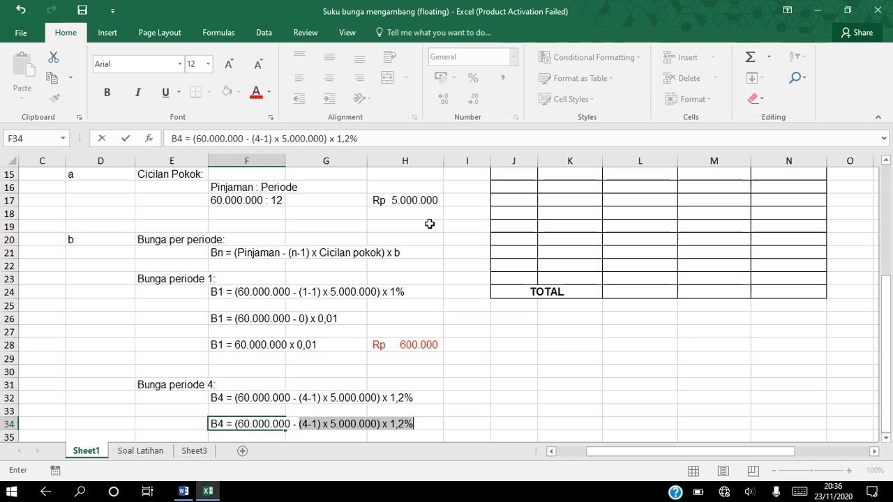
pyautogui.write(' -')
pyautogui.write('(3 x')
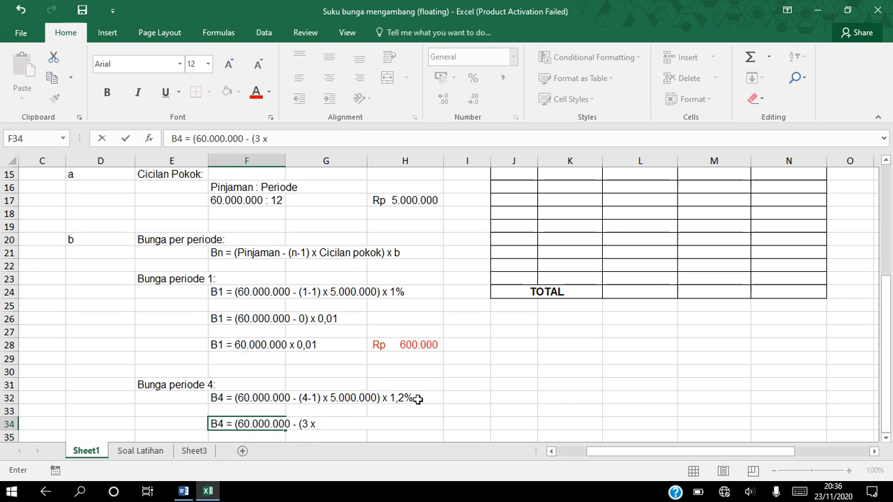
pyautogui.write(' 5.000.000')
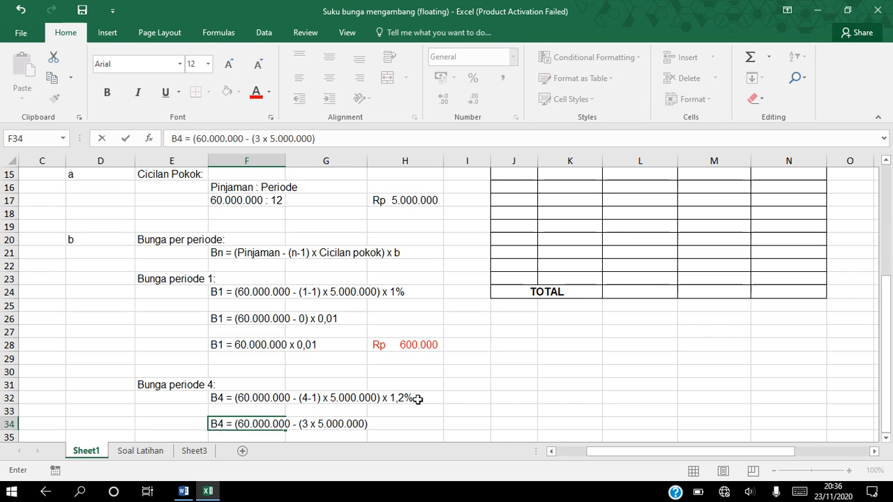
pyautogui.write(') x 0,012')
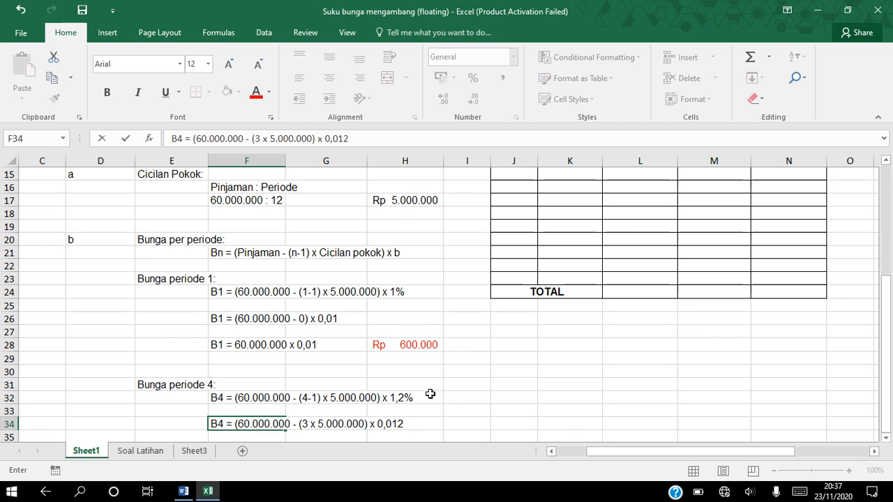
pyautogui.press('Return')
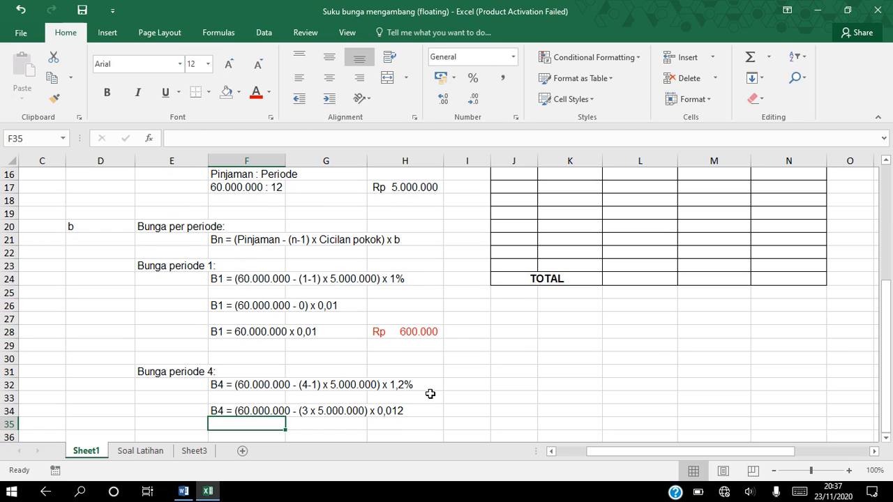
# - Write the simplified calculation line as text in F35: "B4 = (60.000.000 - 15.000.000) x 0,012"
pyautogui.write('b')
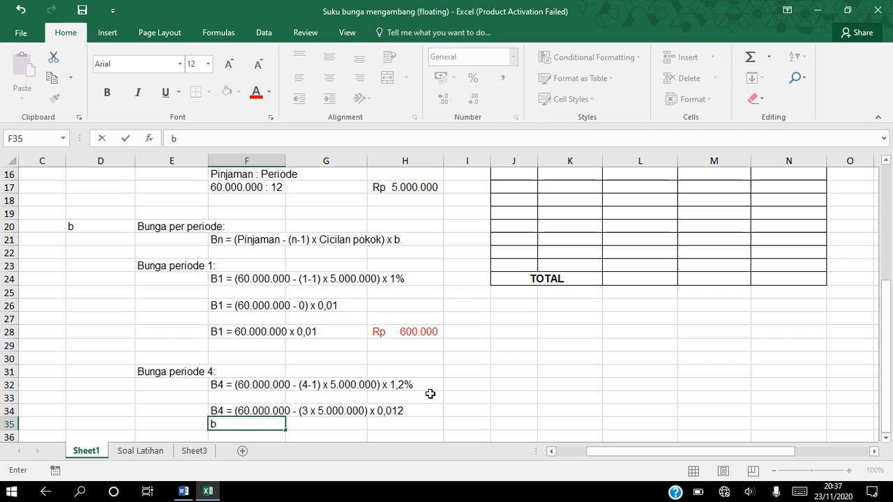
pyautogui.press('BackSpace')
pyautogui.write('B4 = (60.000.000 -')
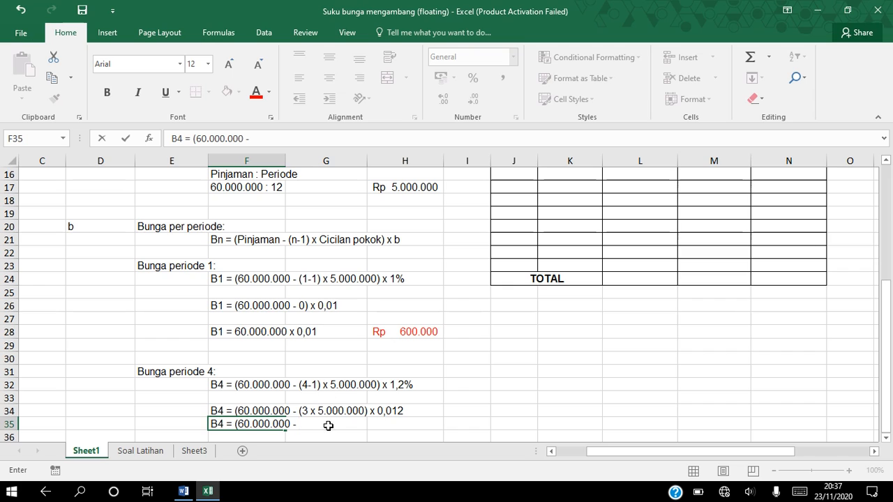
pyautogui.write('15.000.')
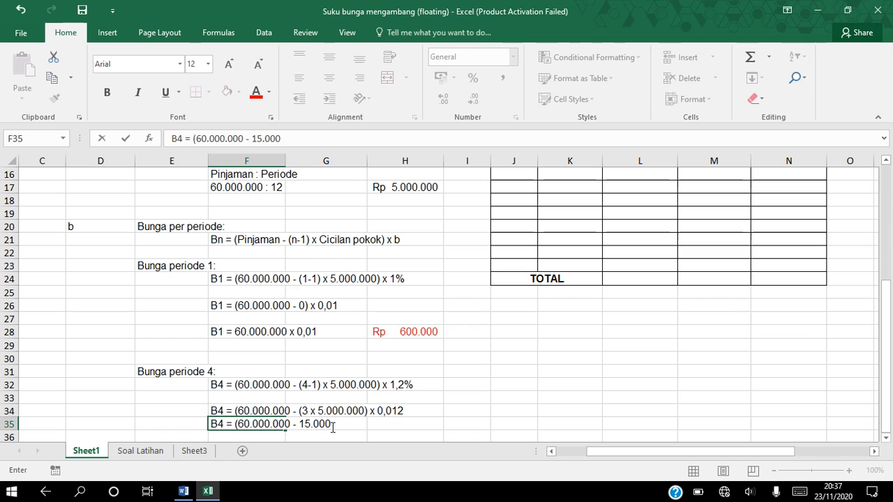
pyautogui.write('000)')
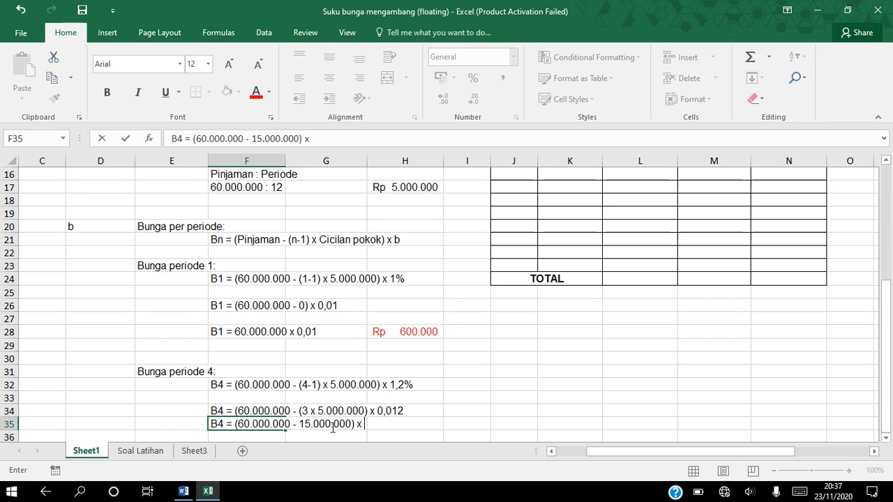
pyautogui.write(' x 0,012')
pyautogui.press('Return')
# - Write the final calculation line for period 4 as text in F36: "B4 = 45.000.000 x 0,012"
pyautogui.write('B4')
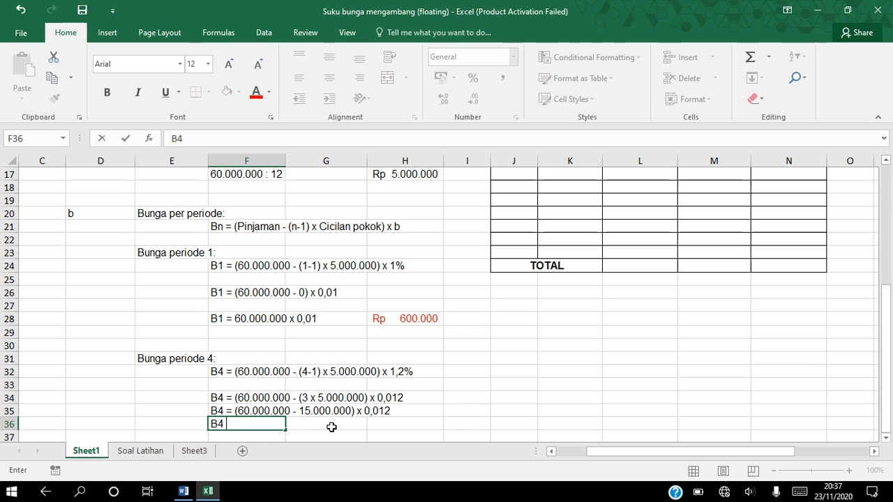
pyautogui.write(' =')
pyautogui.write('45.000.000 x')
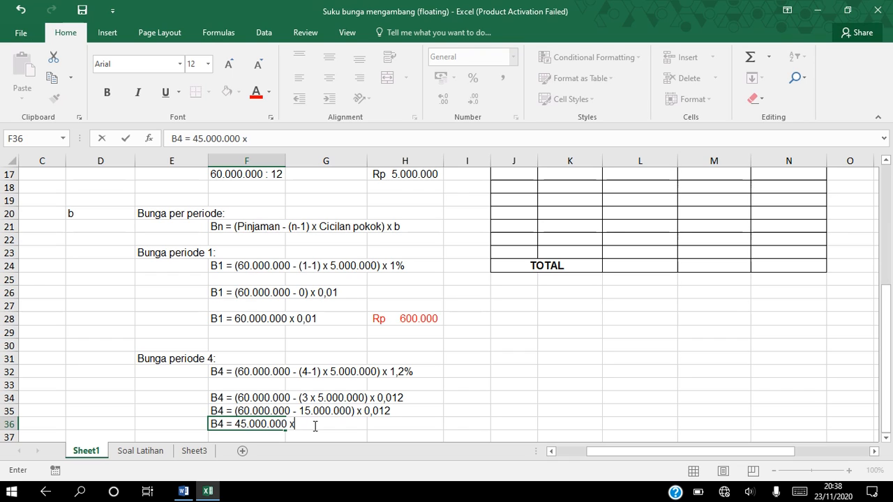
pyautogui.write(' 0,012')
pyautogui.press('Tab')
# - Calculate the fourth period's interest in H37 with the formula =45000000*0,012
pyautogui.press('Tab')
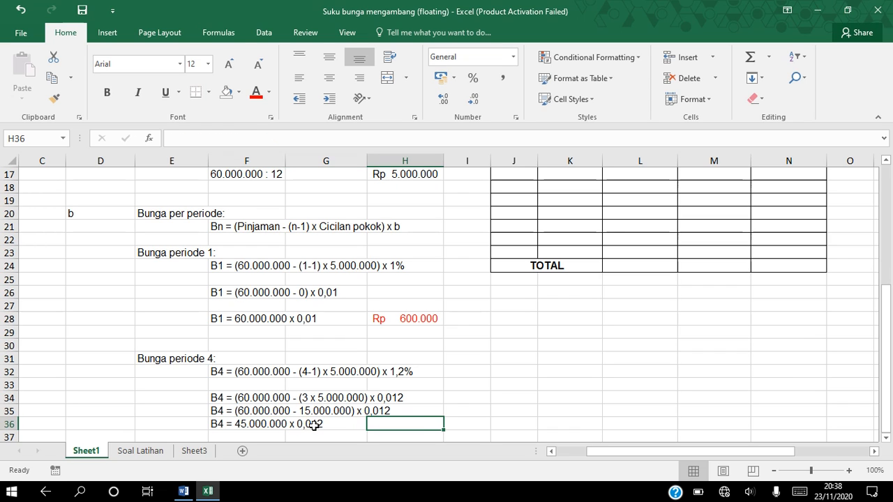
pyautogui.press('Down')
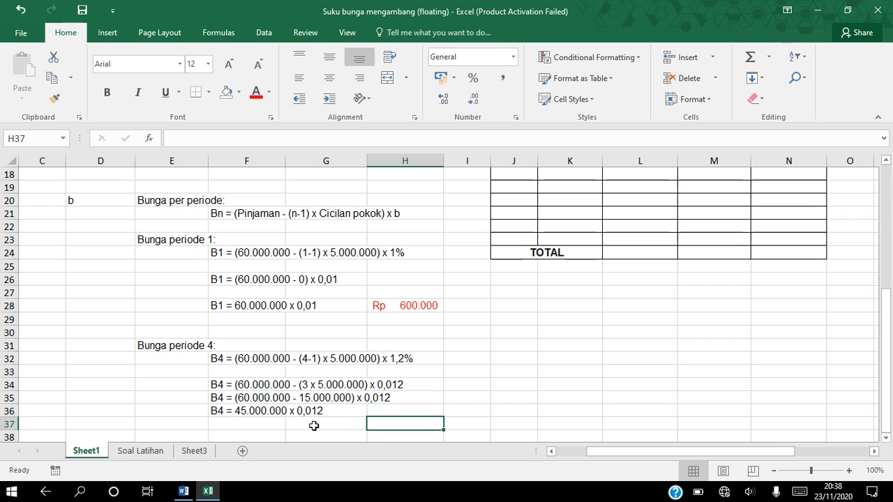
pyautogui.write('=')
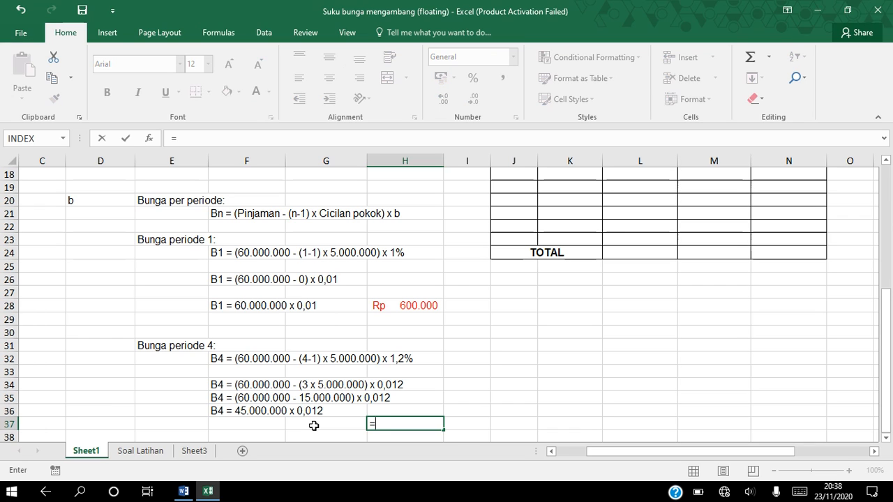
pyautogui.write('45000000')
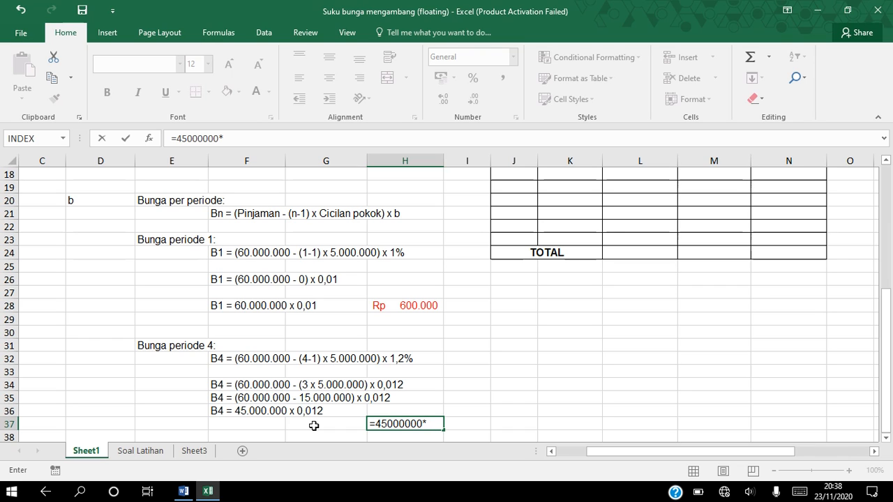
pyautogui.write('*0,012')
pyautogui.press('Return')
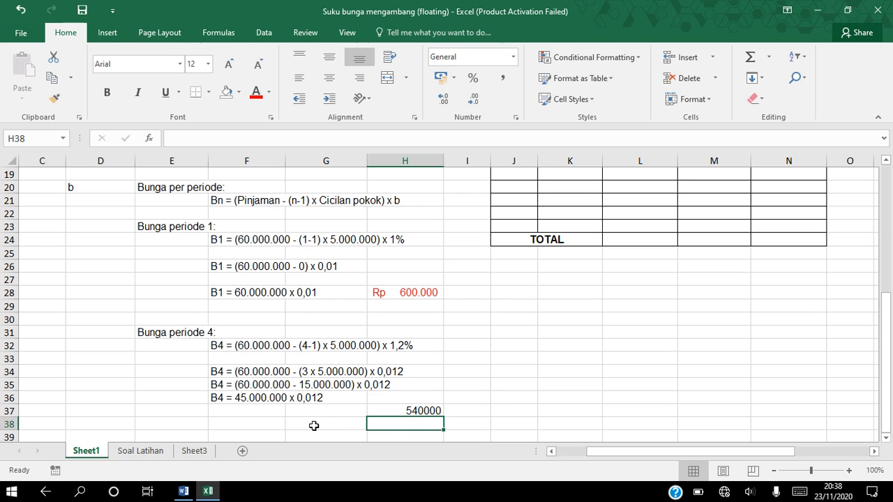
# - Format the fourth period's interest amount in H37 as Accounting with a red font colour
pyautogui.click(393, 410)
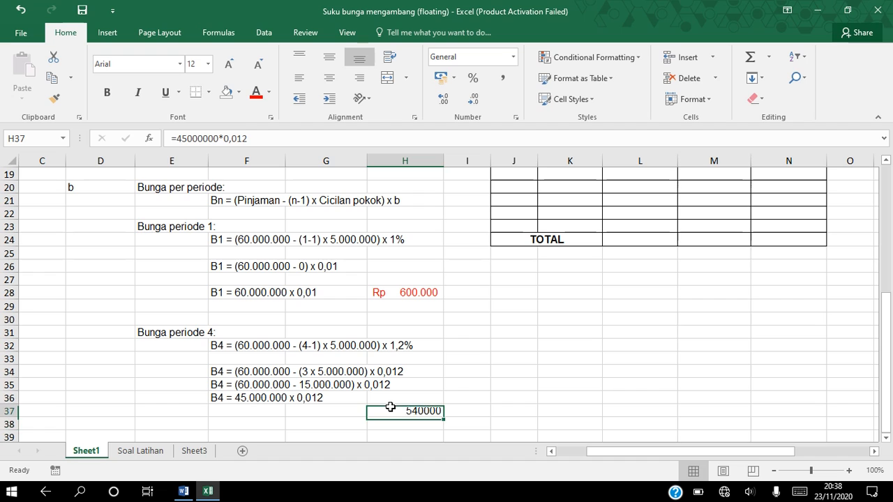
pyautogui.click(514, 59)
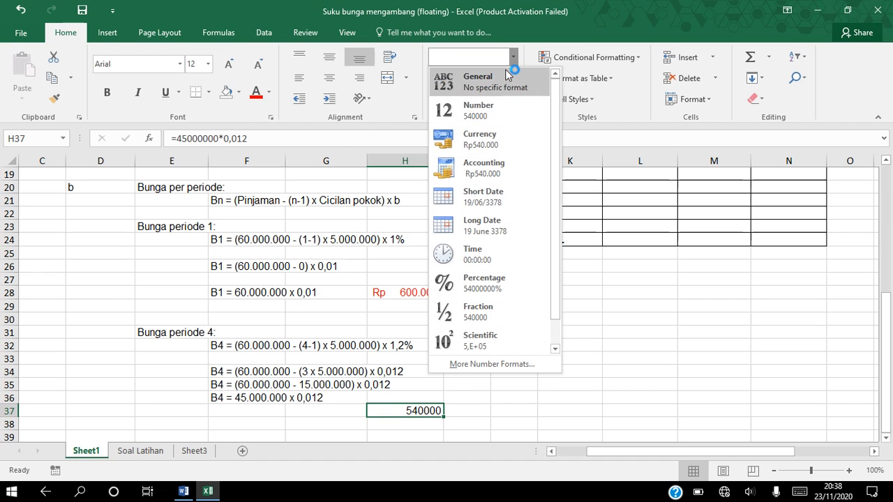
pyautogui.click(466, 167)
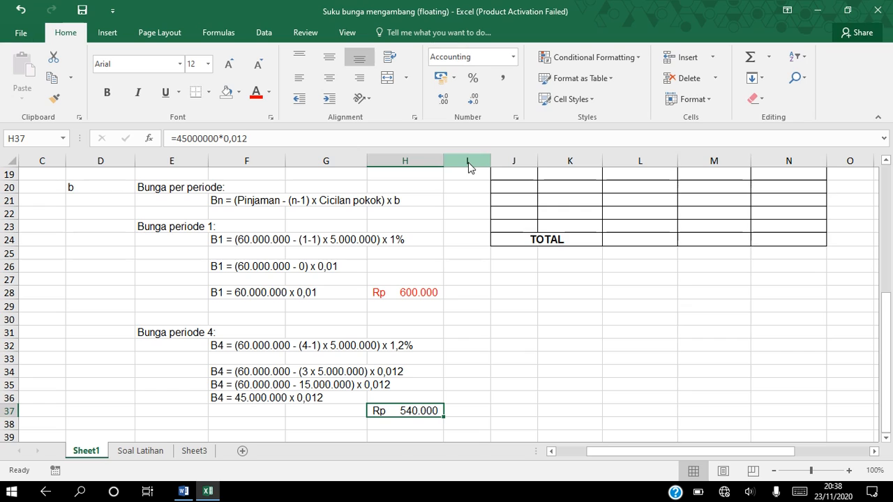
pyautogui.click(256, 91)
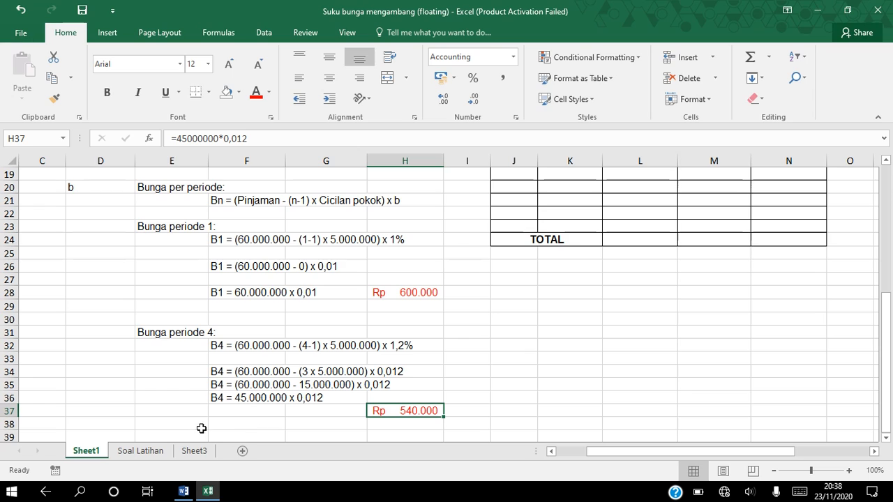
pyautogui.click(168, 424)
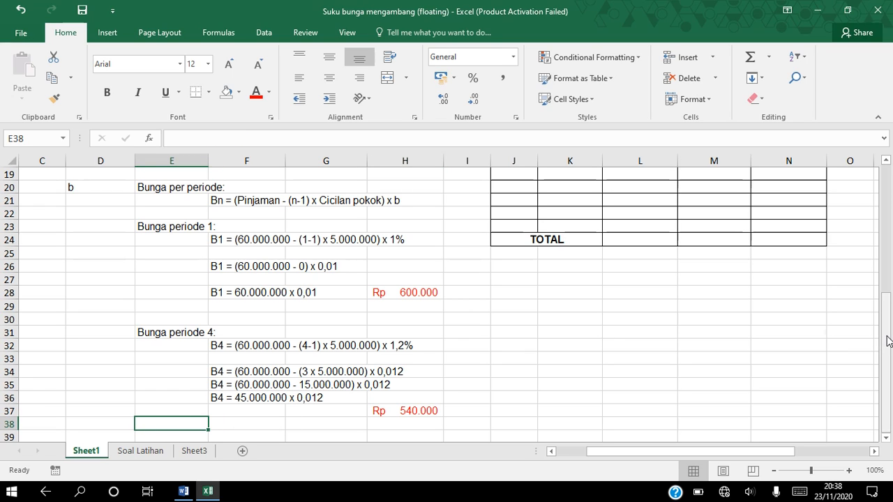
# - Review the floating interest rates given for each range of months in rows 7 to 9 of the loan problem
pyautogui.moveTo(885, 337); pyautogui.dragTo(884, 165)
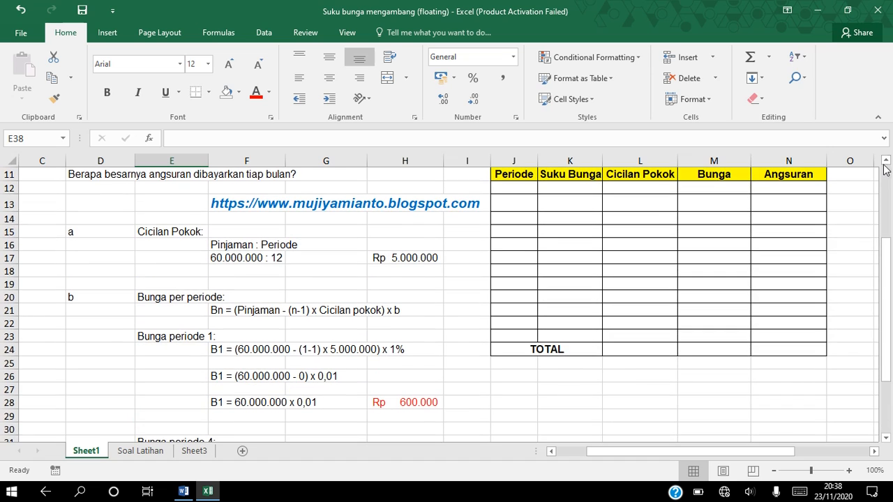
pyautogui.click(885, 164)
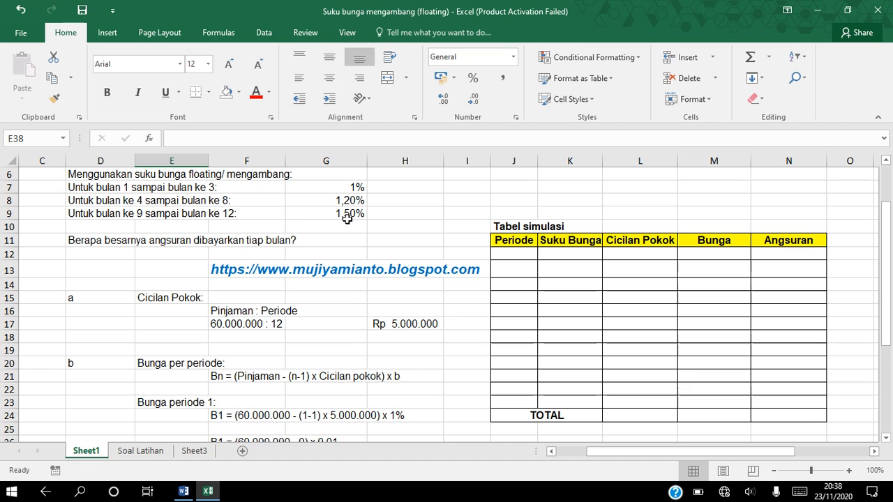
pyautogui.click(886, 439)
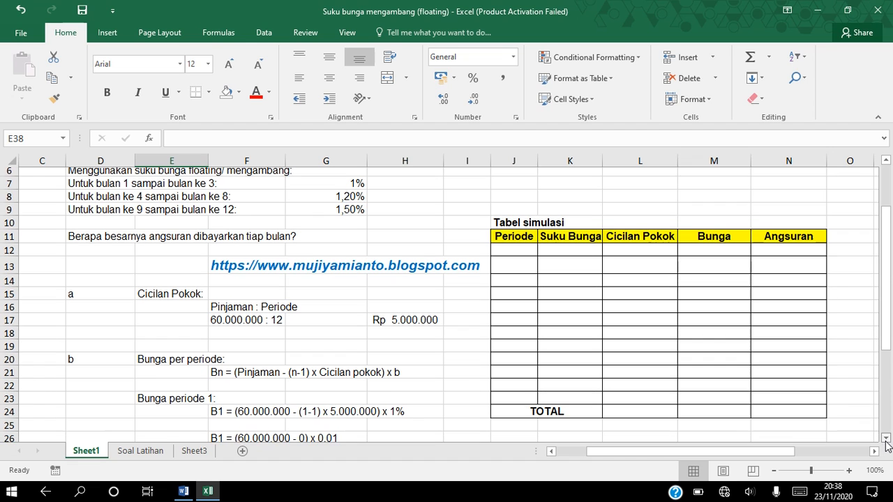
pyautogui.click(886, 440)
pyautogui.click(887, 440)
pyautogui.click(886, 439)
pyautogui.click(886, 440)
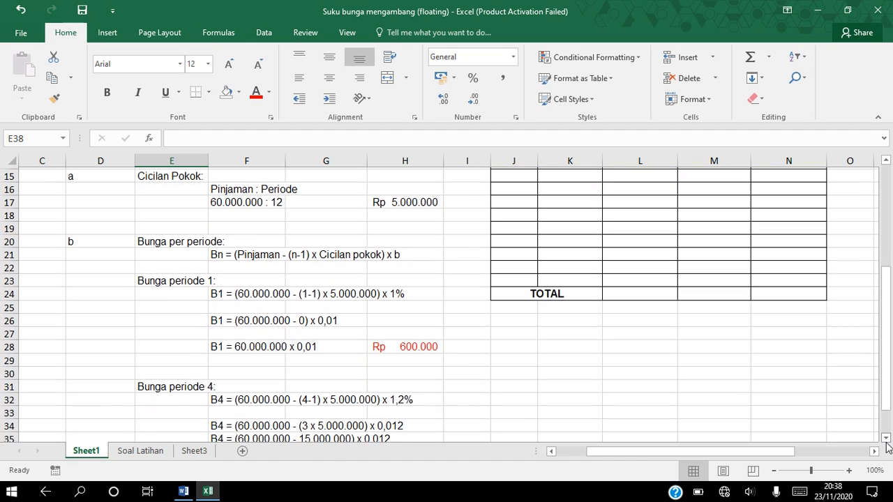
pyautogui.click(886, 439)
pyautogui.click(886, 439)
pyautogui.click(886, 440)
pyautogui.click(886, 440)
pyautogui.click(887, 440)
pyautogui.click(886, 439)
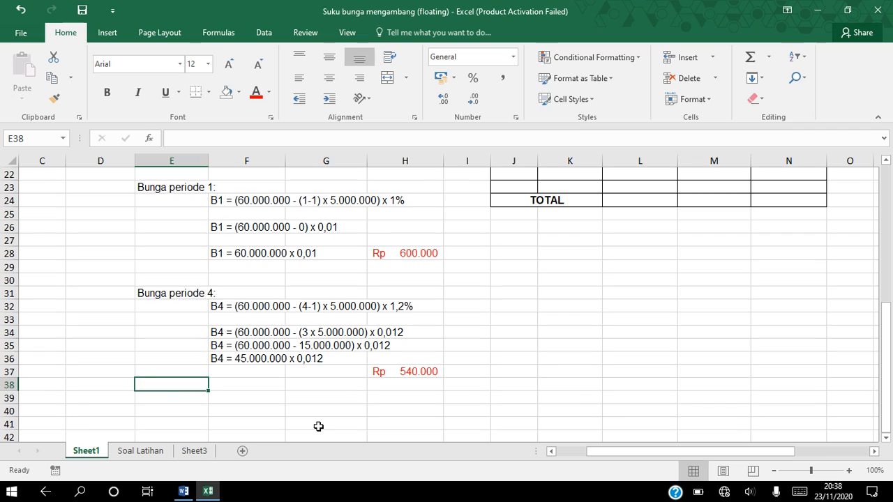
# - Enter the heading "Bunga periode 9:" in E39, below the period 4 interest calculation
pyautogui.click(165, 399)
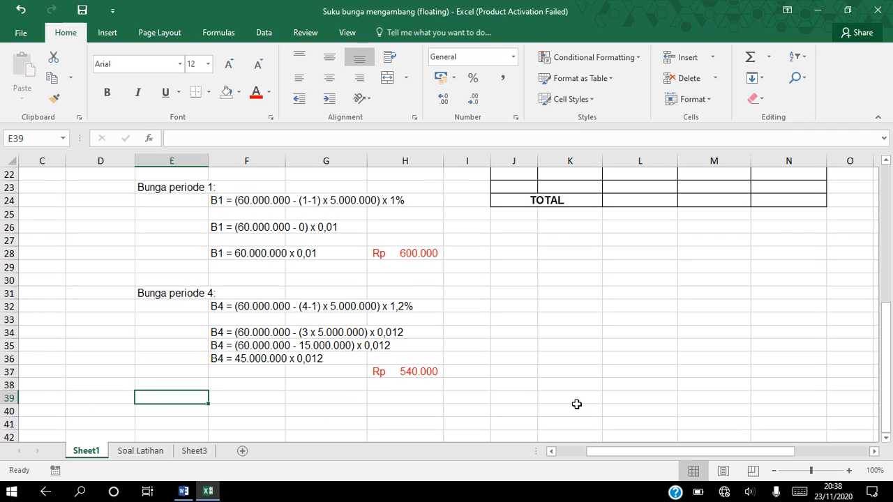
pyautogui.write('Bunga')
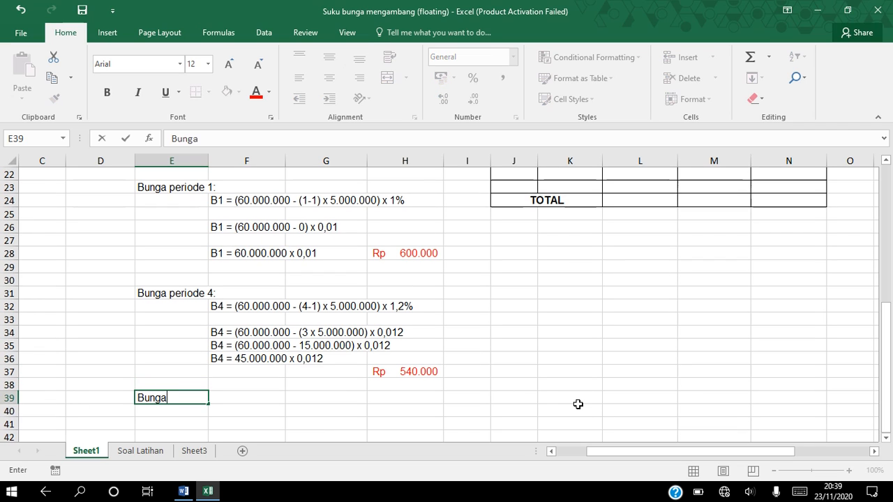
pyautogui.write(' periode 9:')
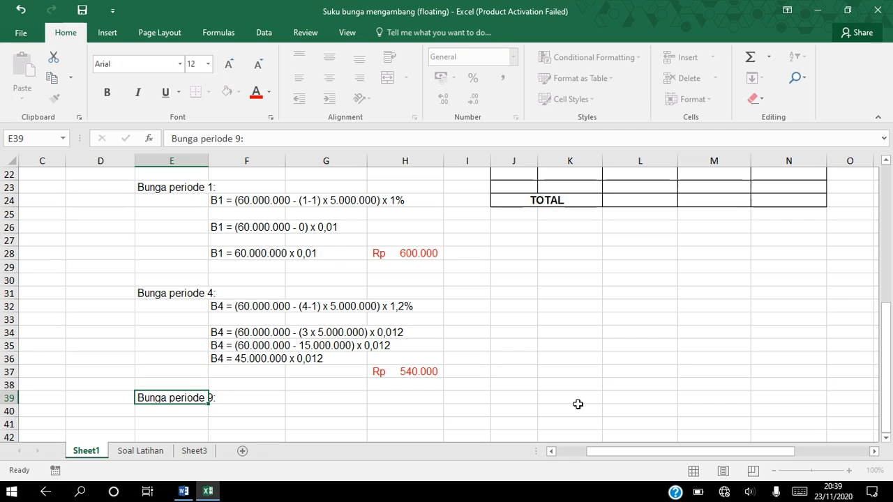
pyautogui.press('Return')
# - Write the period 9 interest formula as text in F40: "B9 = (60.000.000 - (9-1) x 5.000.000) x 1,5%"
pyautogui.press('Right')
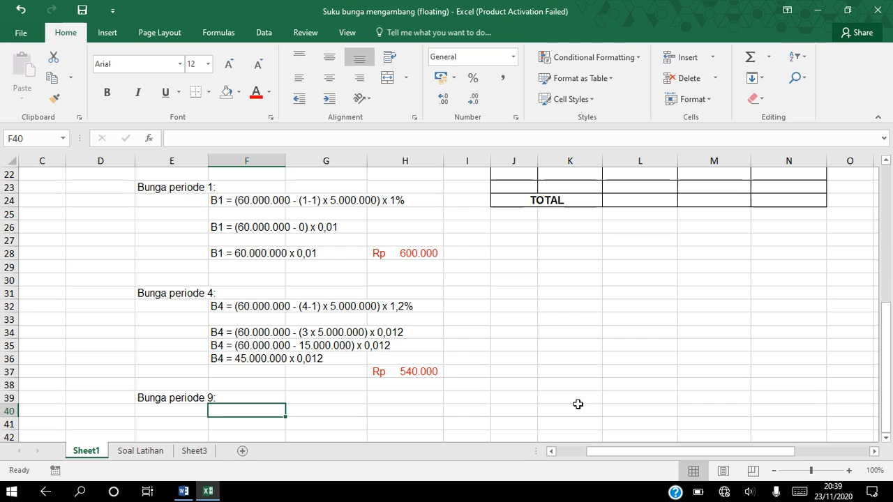
pyautogui.write('B9 ')
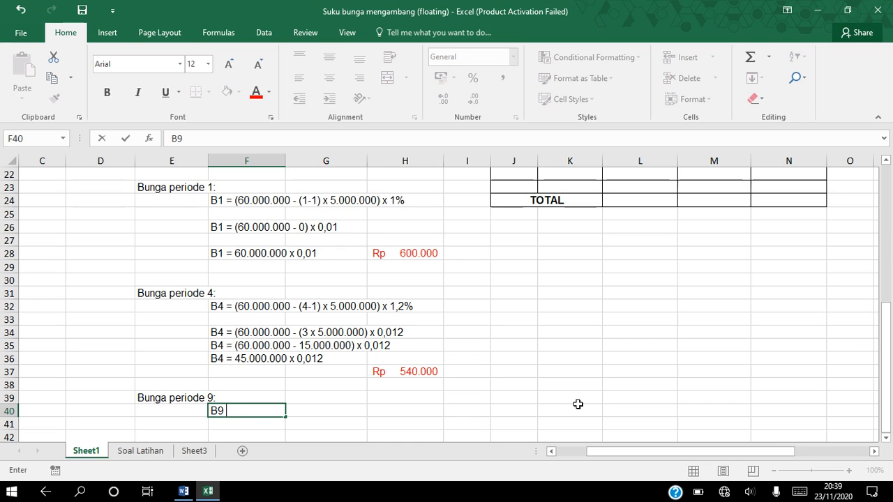
pyautogui.write('= (60.00')
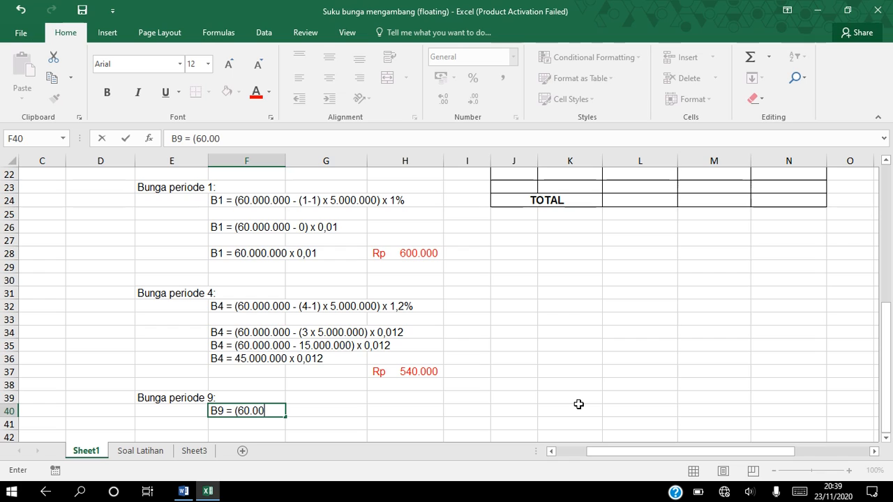
pyautogui.write('0.000')
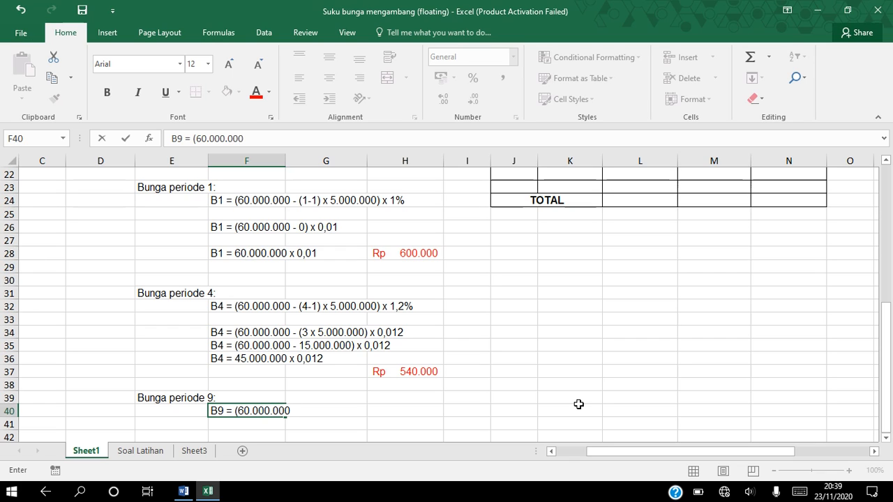
pyautogui.write(' -')
pyautogui.write(' (')
pyautogui.write('9-')
pyautogui.write('1')
pyautogui.write(') x')
pyautogui.write(' 5')
pyautogui.write('.000')
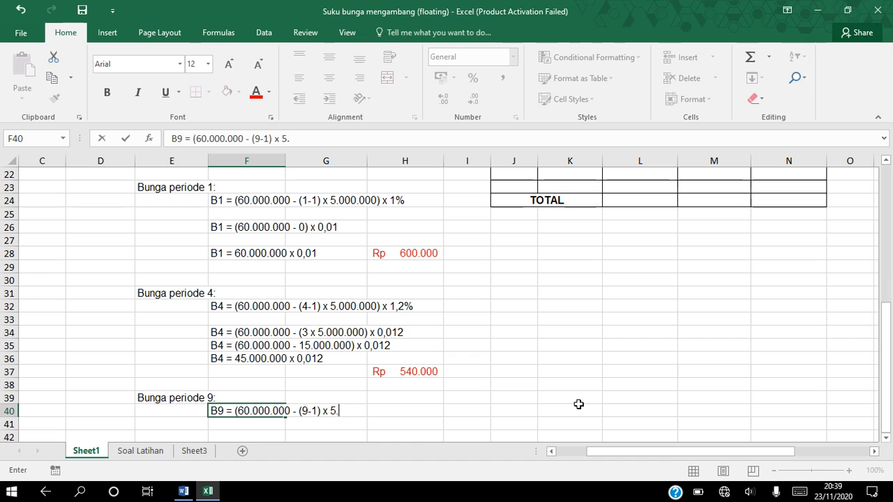
pyautogui.write('.000.0')
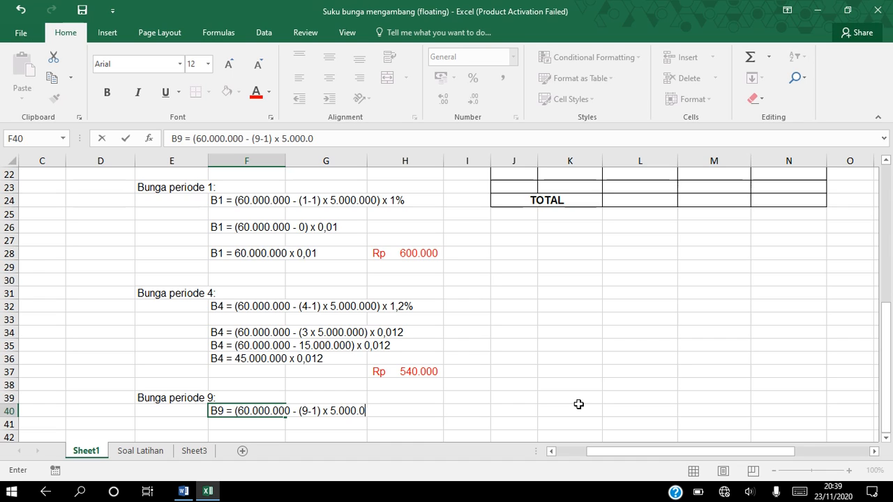
pyautogui.write(') x 1,5%')
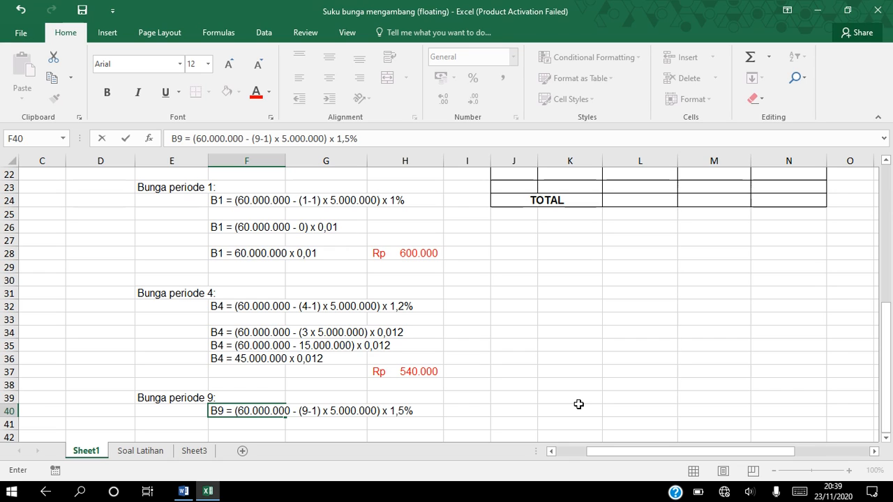
pyautogui.press('Return')
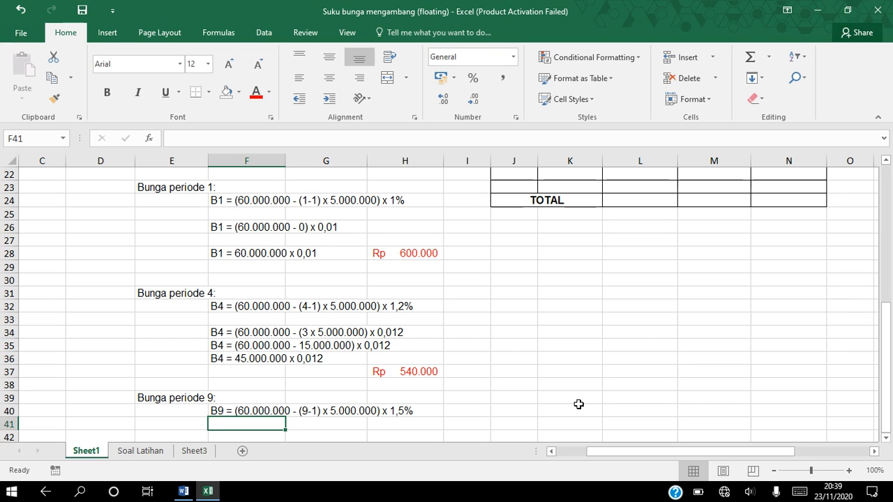
# - Write the next calculation line for period 9 as text in F41: "B9 = (60.000.000 - (8 x 5.000.000) x 1,5%"
pyautogui.write('B9')
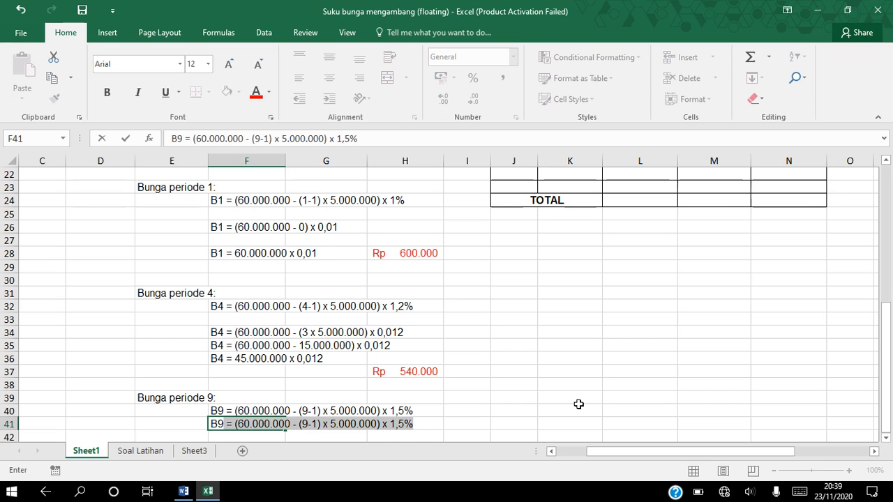
pyautogui.press('BackSpace')
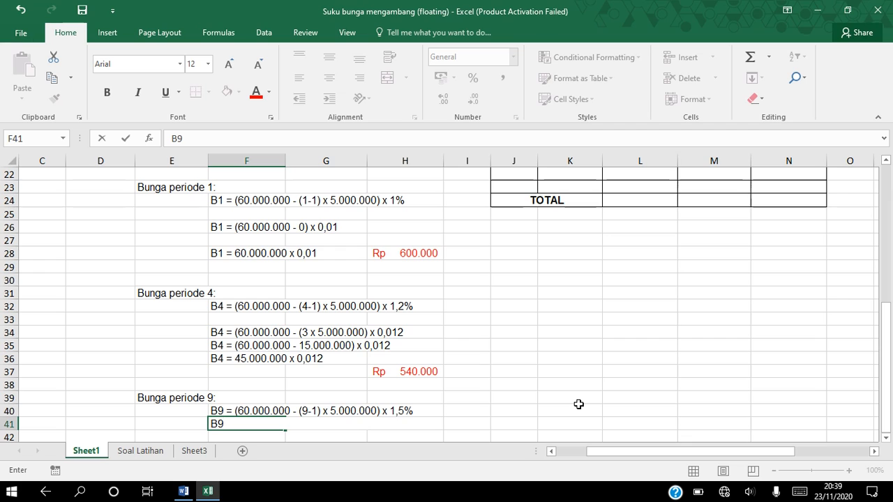
pyautogui.write('= ')
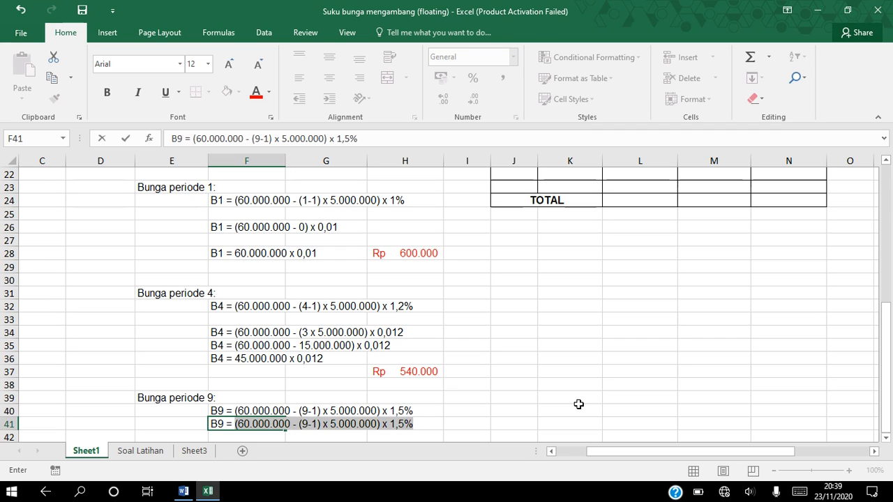
pyautogui.write('(60.000.000')
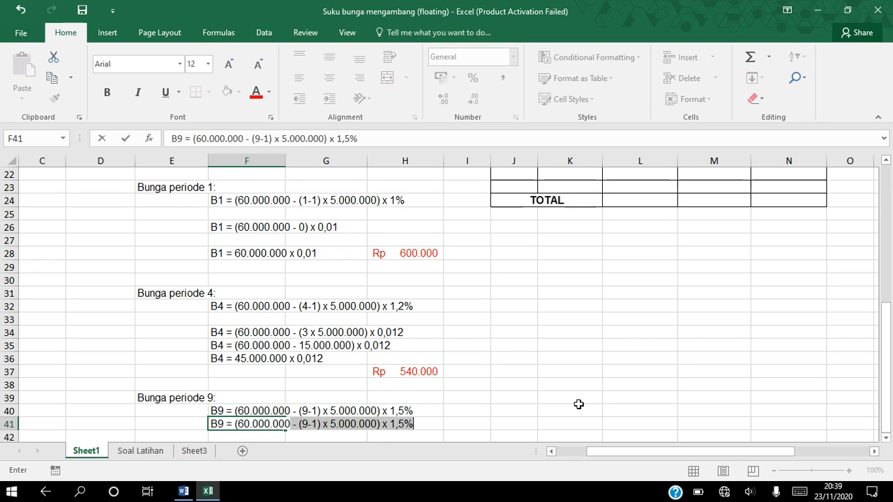
pyautogui.write(' - 8')
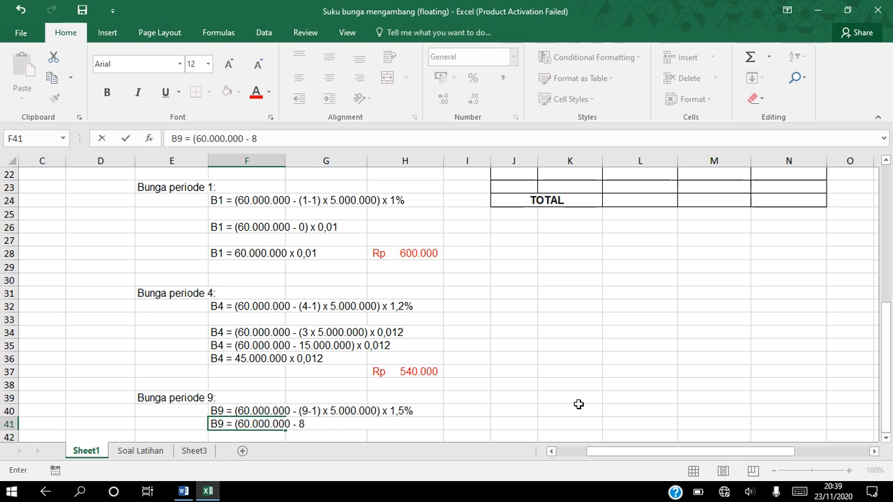
pyautogui.press('BackSpace')
pyautogui.write('(')
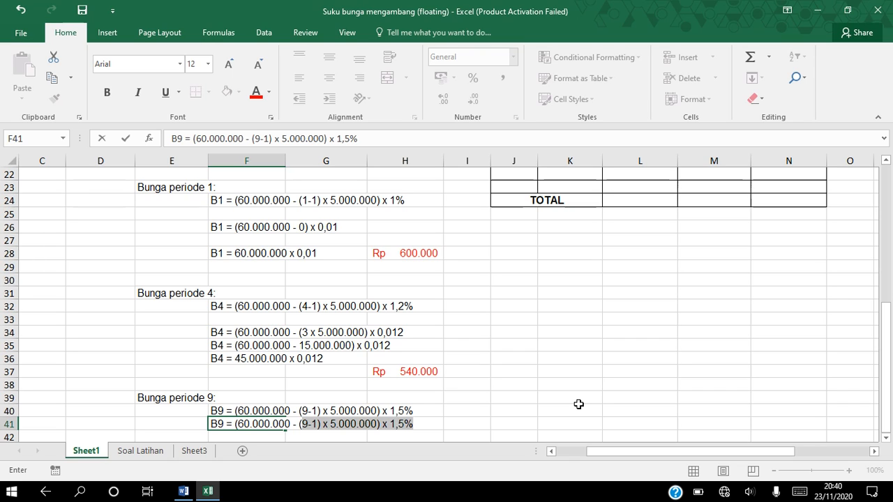
pyautogui.write('8 x')
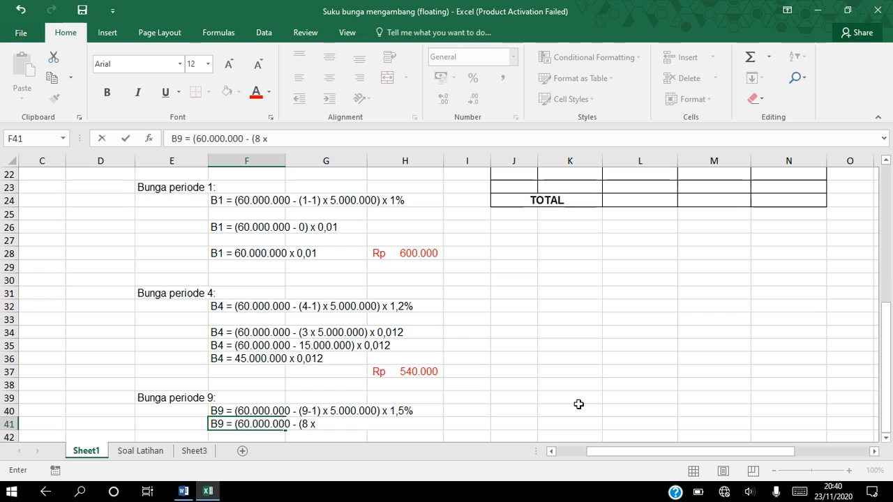
pyautogui.write(' 5.')
pyautogui.write('000.00')
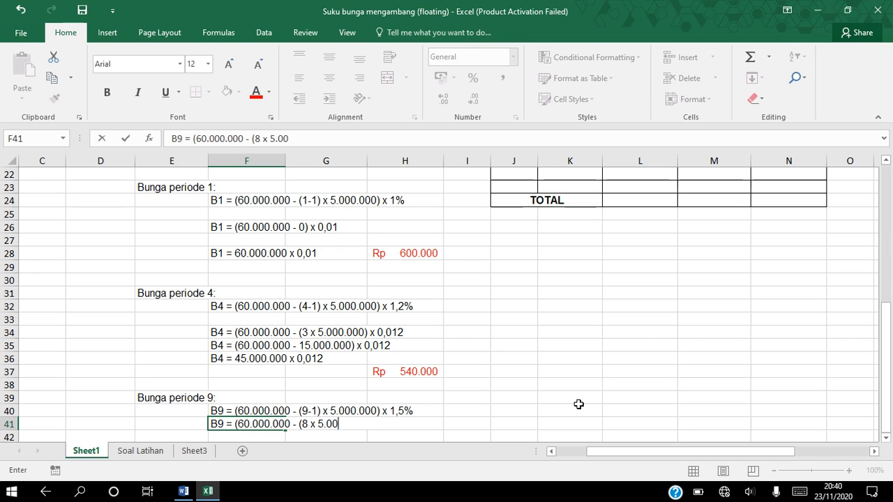
pyautogui.write('0)')
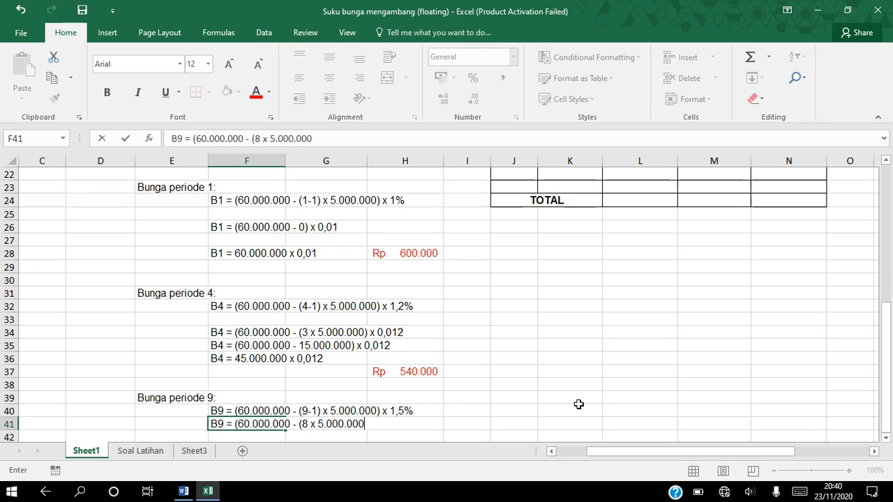
pyautogui.write(' x 1,5%')
pyautogui.press('Return')
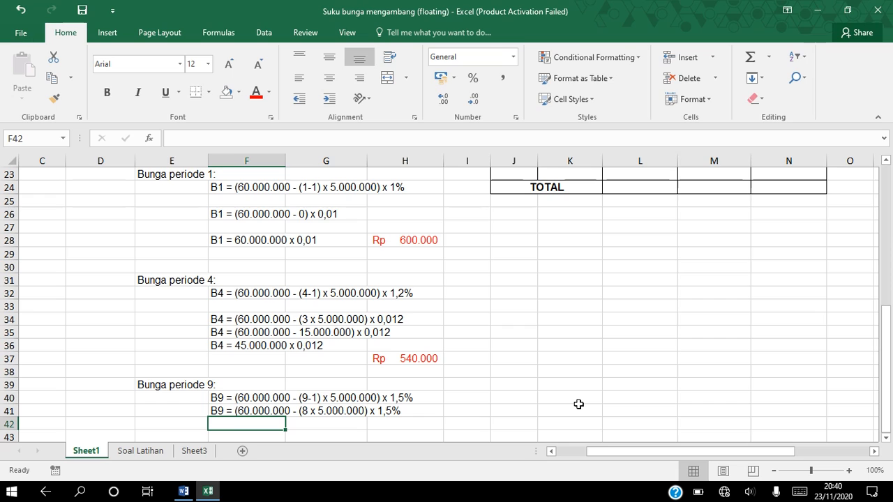
# - Write the simplified calculation line for period 9 as text in F42: "B9 = (60.000.000 - 40.000.000) x 0,015"
pyautogui.write('B9 = (')
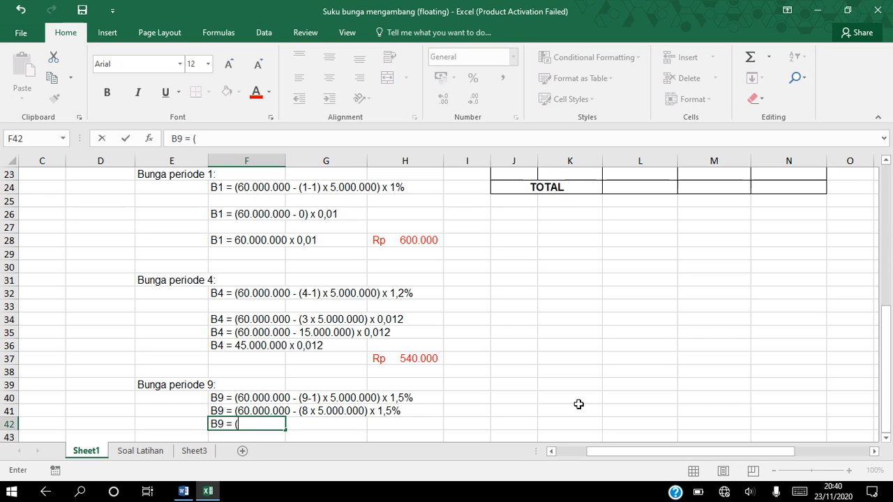
pyautogui.write('60.000.000')
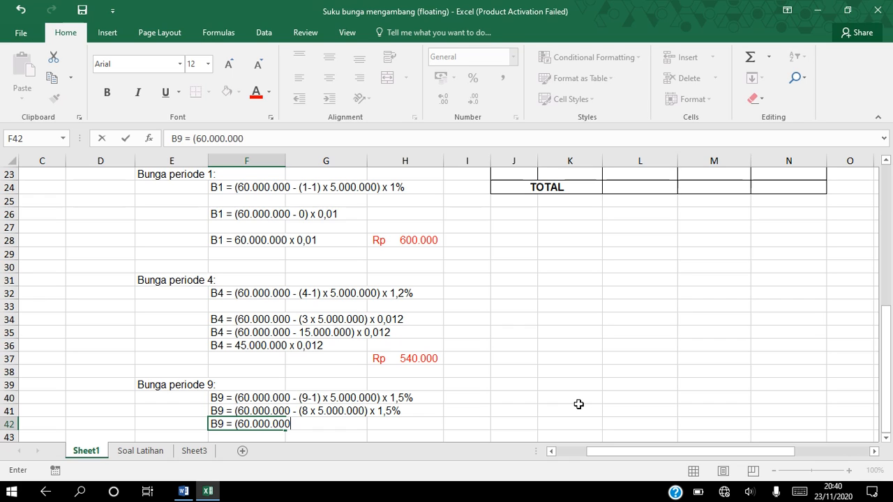
pyautogui.write(' - ')
pyautogui.write('4')
pyautogui.write('0.000.000')
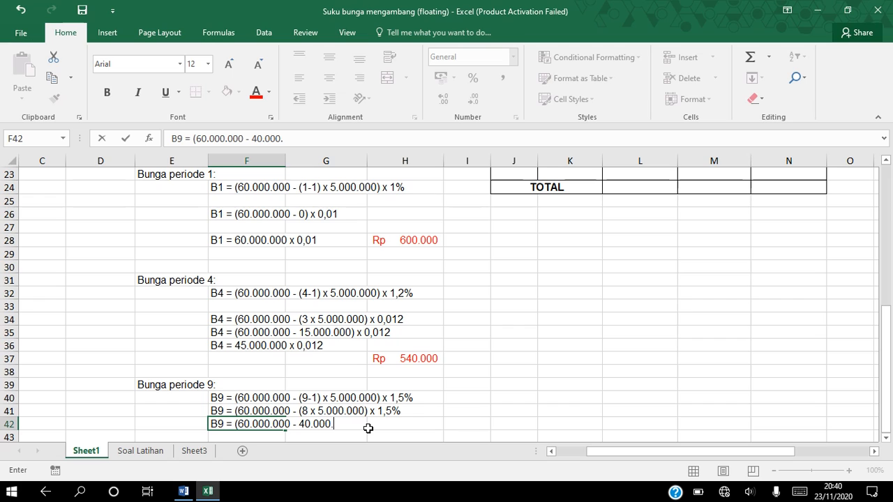
pyautogui.write(') x')
pyautogui.write('0')
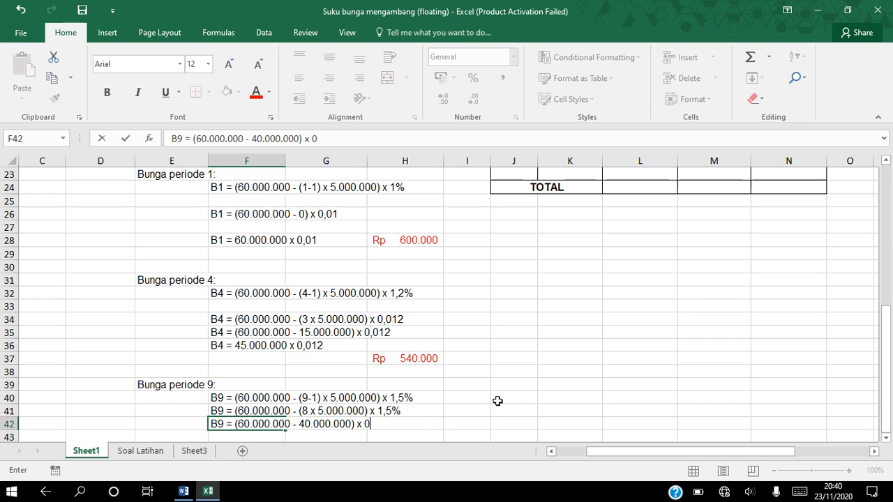
pyautogui.write(',015')
pyautogui.press('Return')
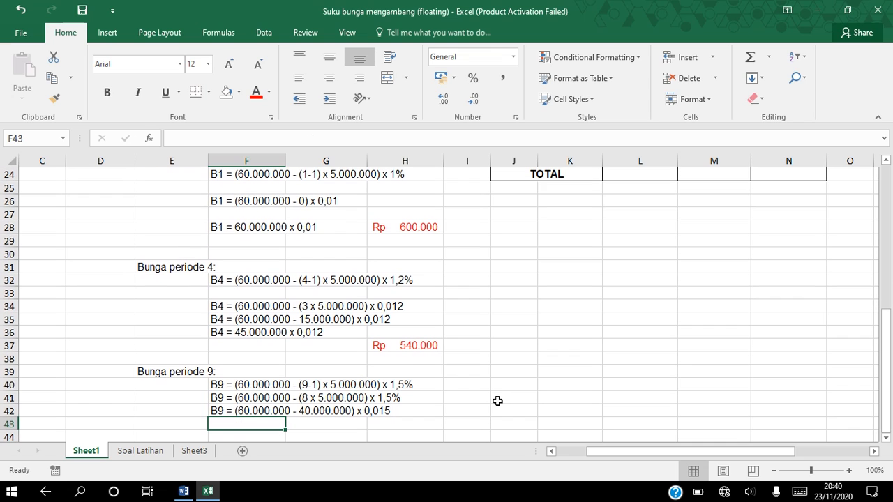
# - Write the final calculation line for period 9 as text in F43, "B9 = 20.000.000 x 0,015", and select H44 for the result
pyautogui.write('B9')
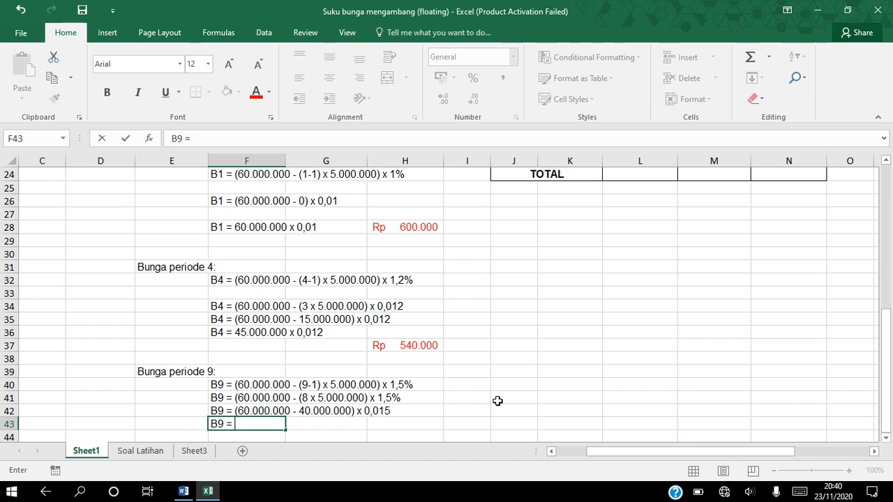
pyautogui.write(' = 20.000')
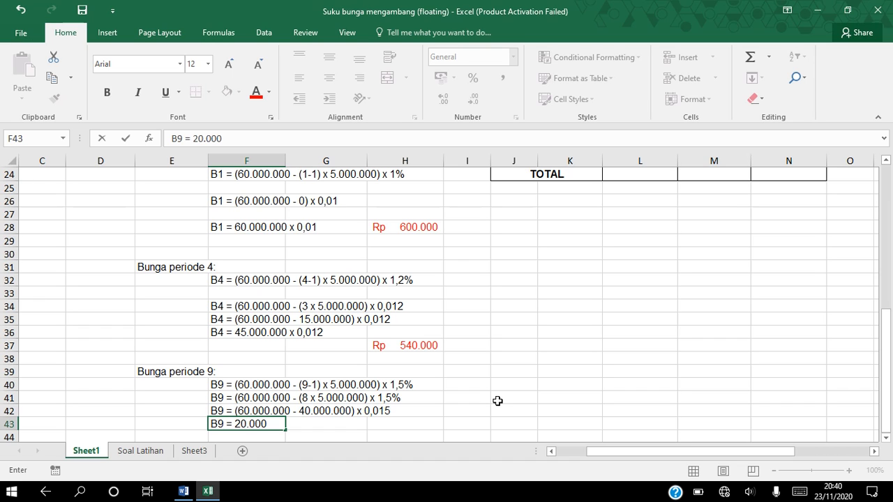
pyautogui.write('.000 x 0,0')
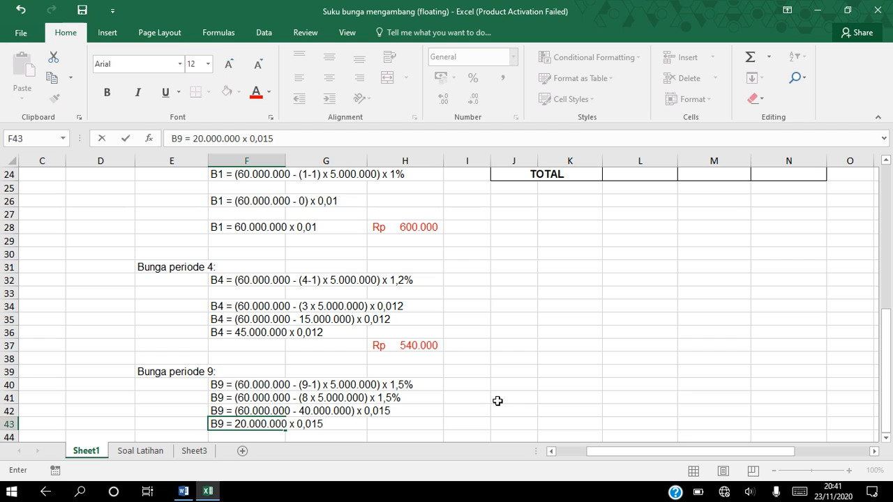
pyautogui.write('15')
pyautogui.press('Return')
pyautogui.press('Right')
pyautogui.press('Right')
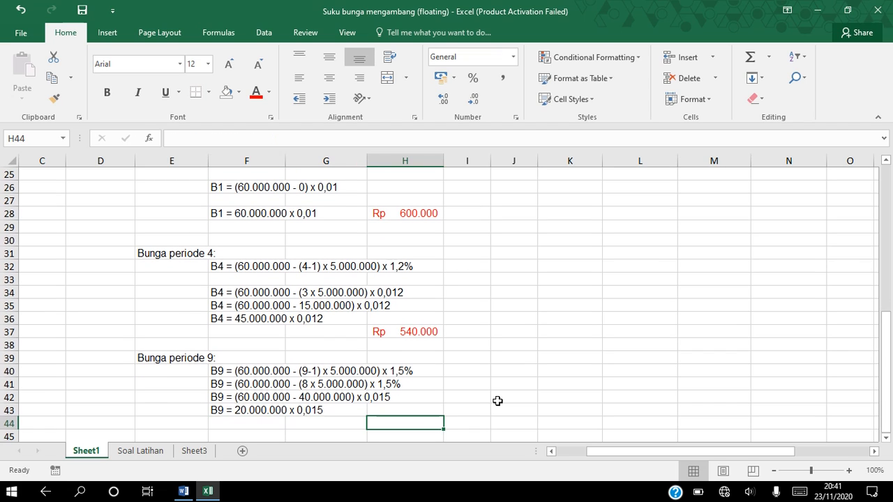
# - Calculate the period 9 interest in H44 with the formula =20000000*0,015
pyautogui.write('=20')
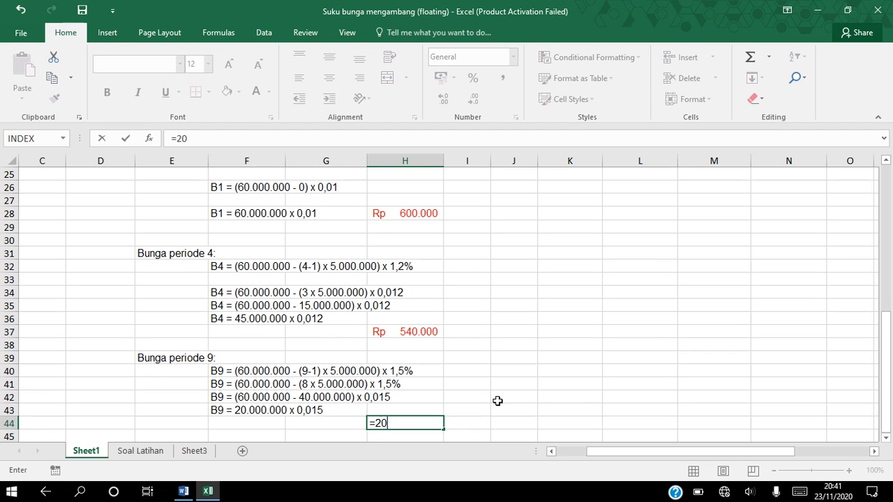
pyautogui.write('000000')
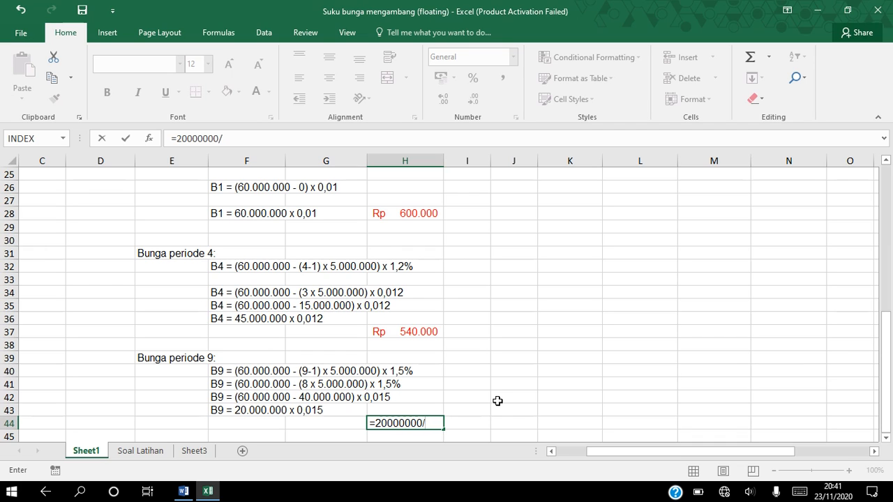
pyautogui.write('*0,0')
pyautogui.press('Return')
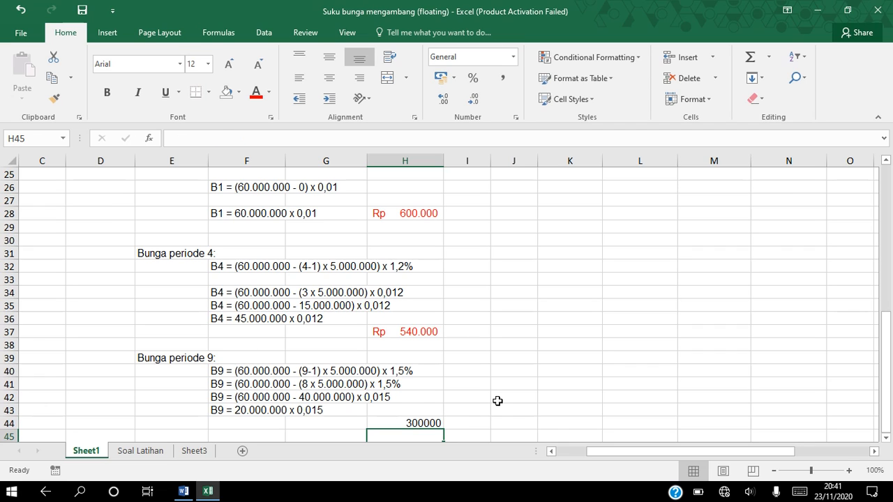
# - Format the period 9 interest result in H44 as Accounting with a red font
pyautogui.click(404, 421)
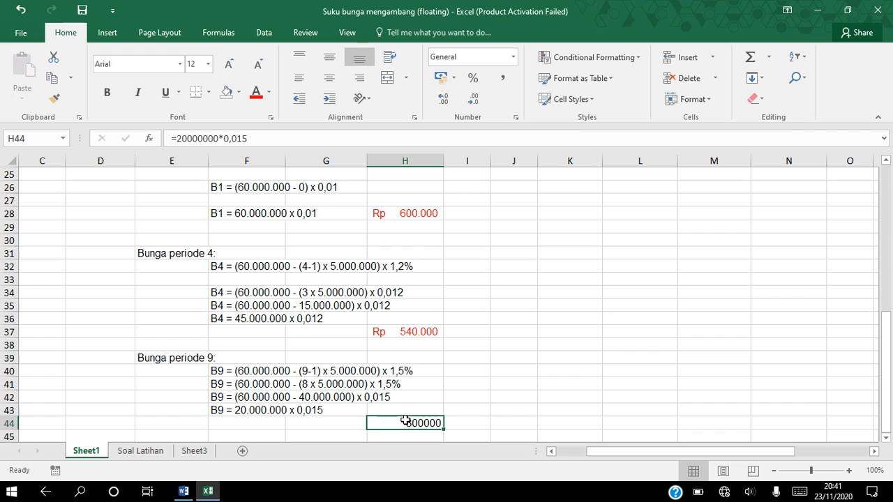
pyautogui.click(514, 56)
pyautogui.click(487, 166)
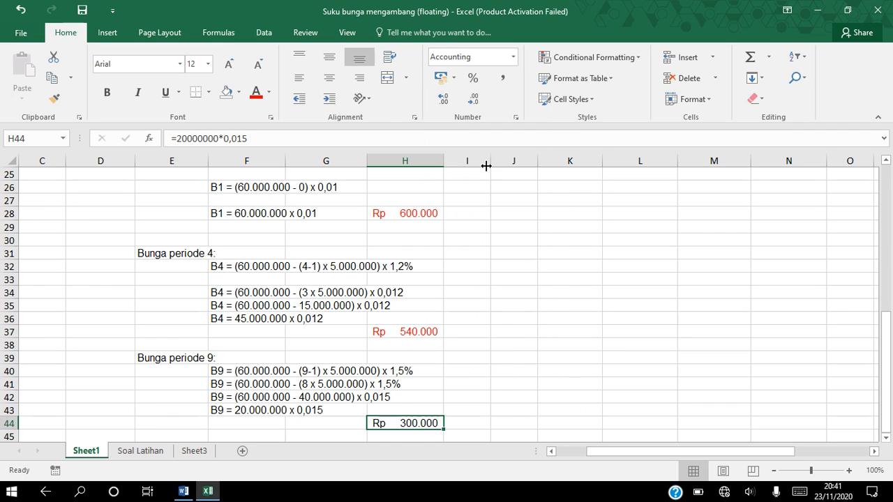
pyautogui.click(256, 91)
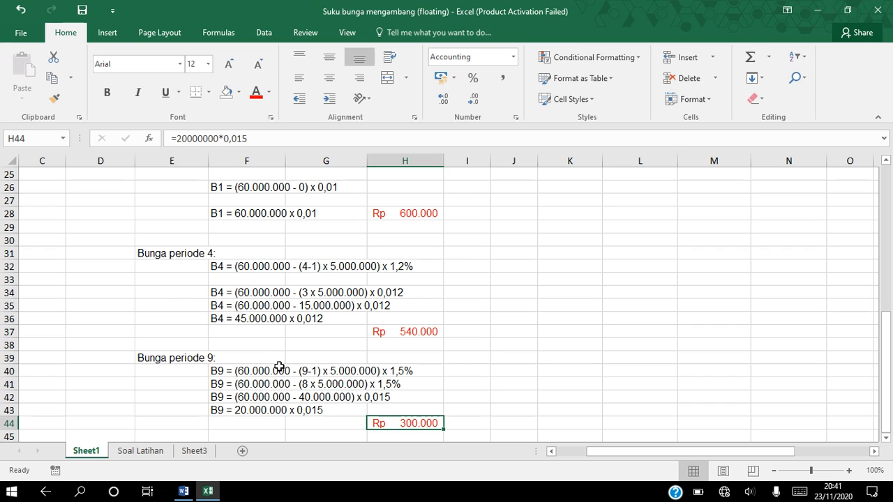
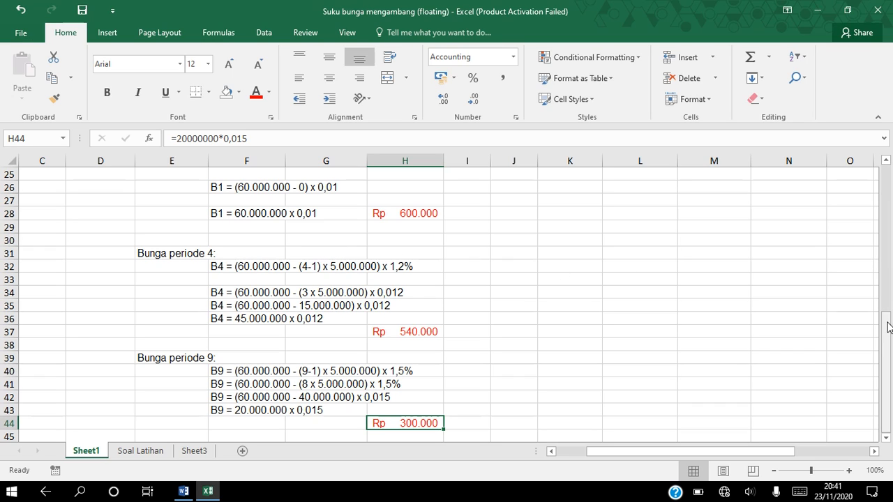
# - Number the Periode column of the Tabel simulasi from 1 to 12 in J12:J23, extending the series from the first entered values
pyautogui.click(885, 163)
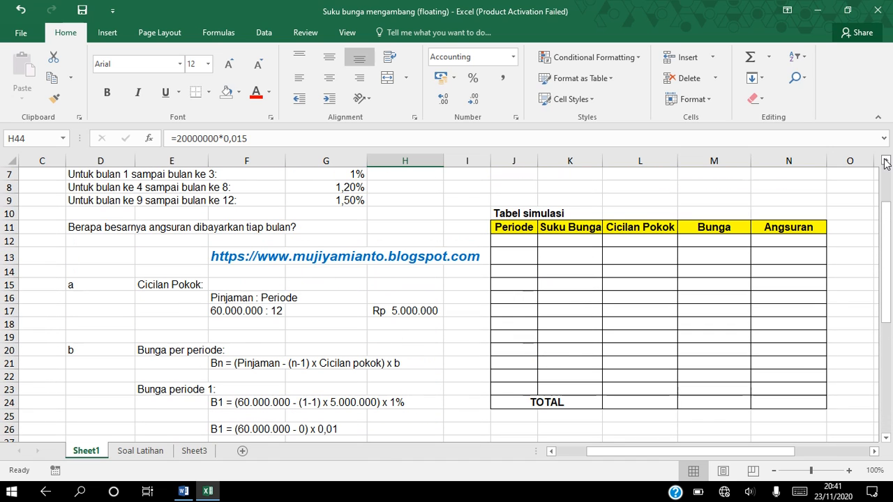
pyautogui.click(886, 163)
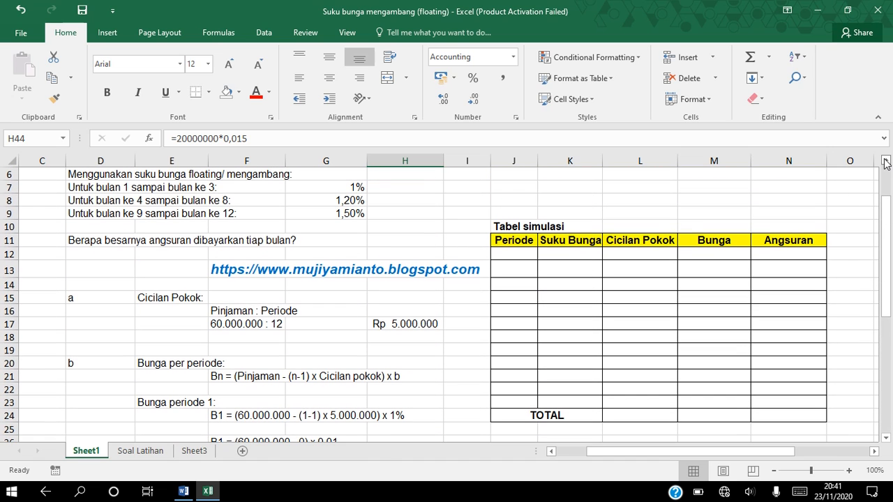
pyautogui.click(505, 240)
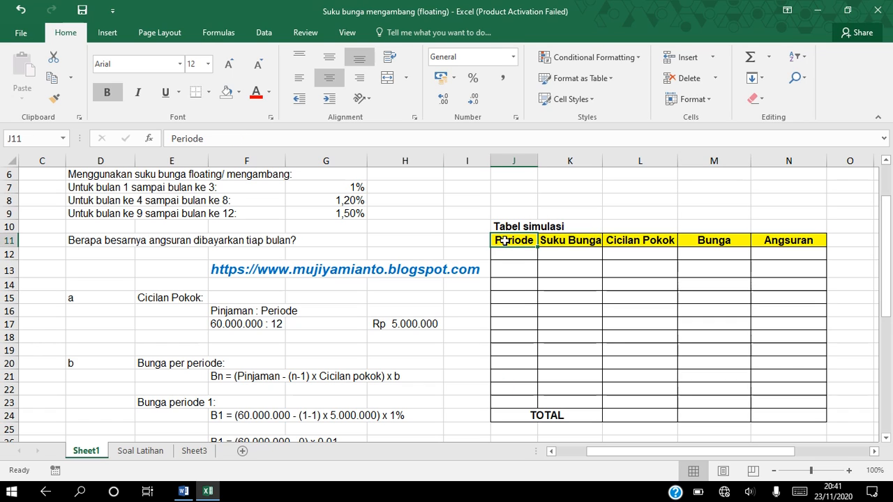
pyautogui.click(570, 240)
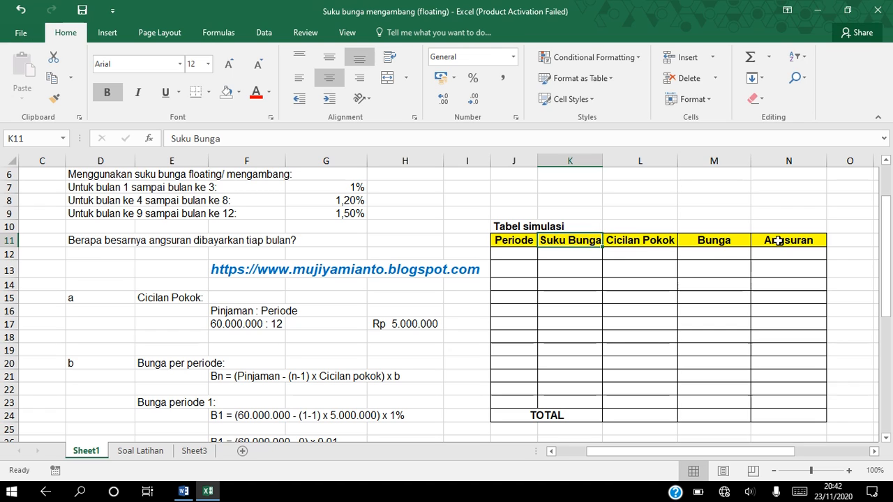
pyautogui.click(512, 254)
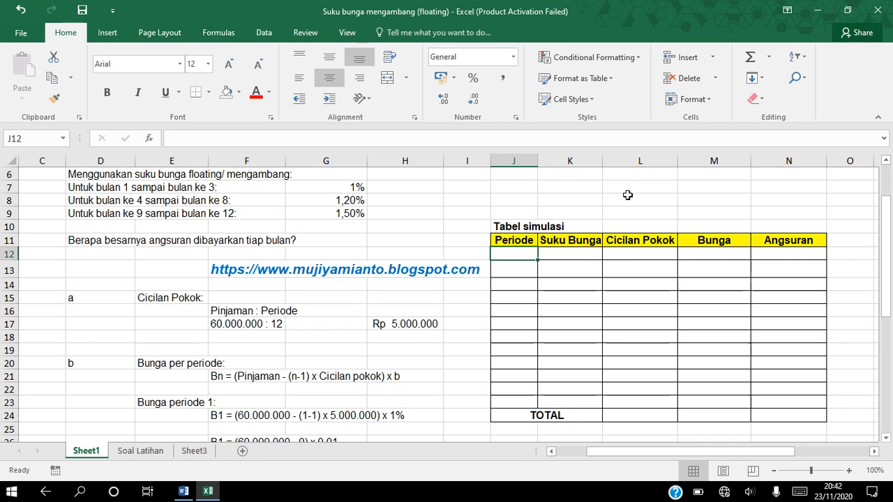
pyautogui.write('1')
pyautogui.press('Return')
pyautogui.write('2')
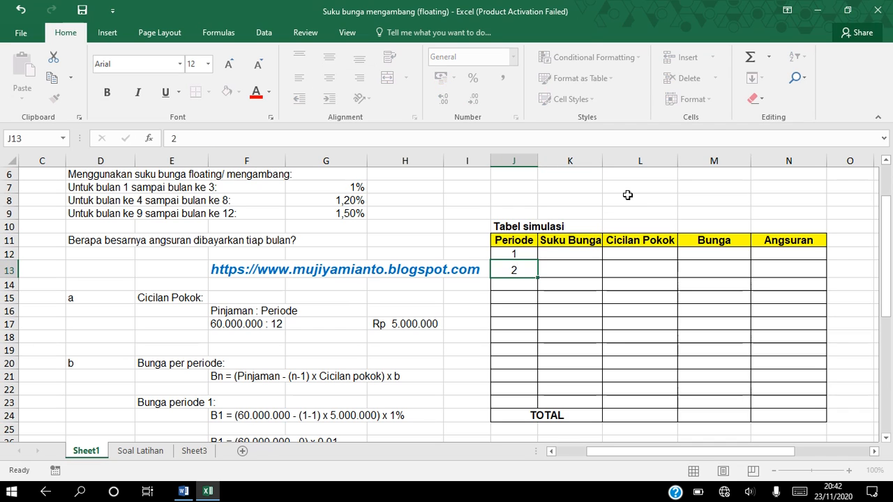
pyautogui.press('Return')
pyautogui.write('3')
pyautogui.press('Return')
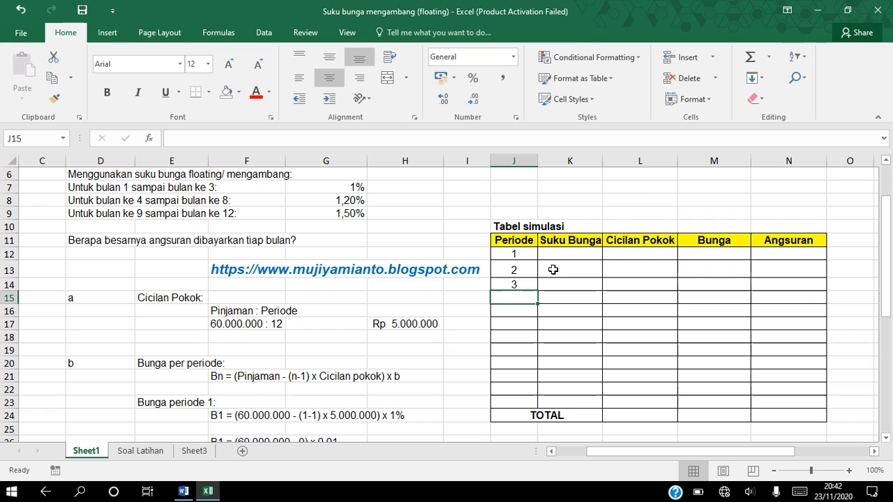
pyautogui.moveTo(514, 270); pyautogui.dragTo(536, 406)
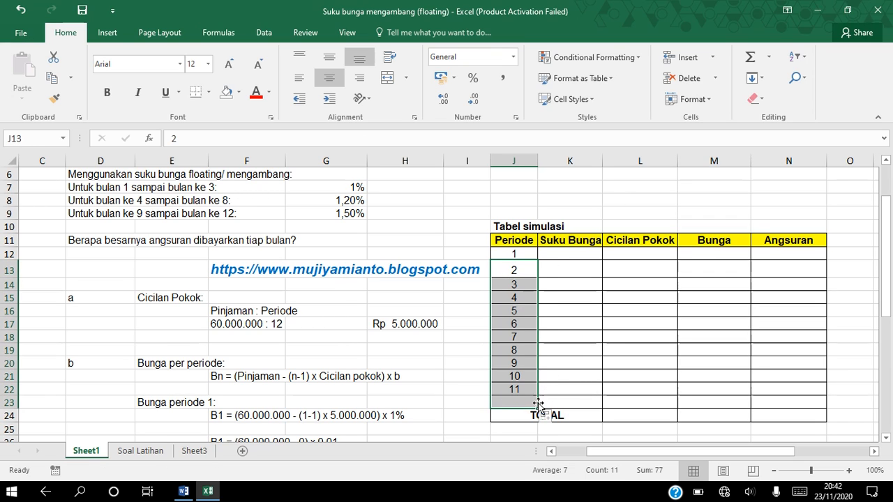
# - Enter a Suku Bunga of 1% for period 1 in K12 and fill it down through period 3
pyautogui.click(583, 256)
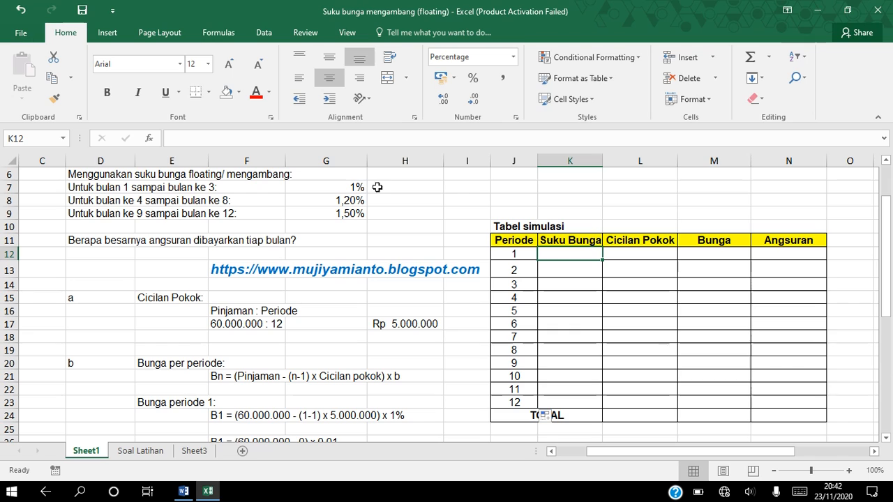
pyautogui.write('1%')
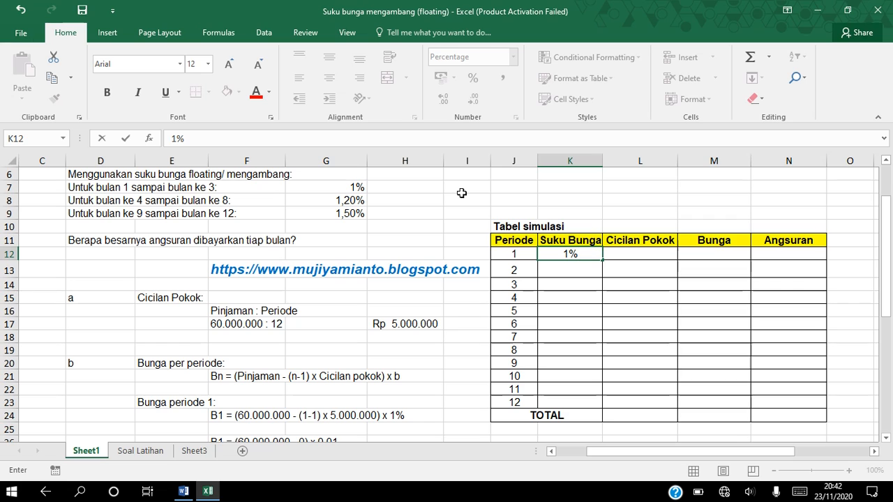
pyautogui.hotkey('ctrl', 'Return')
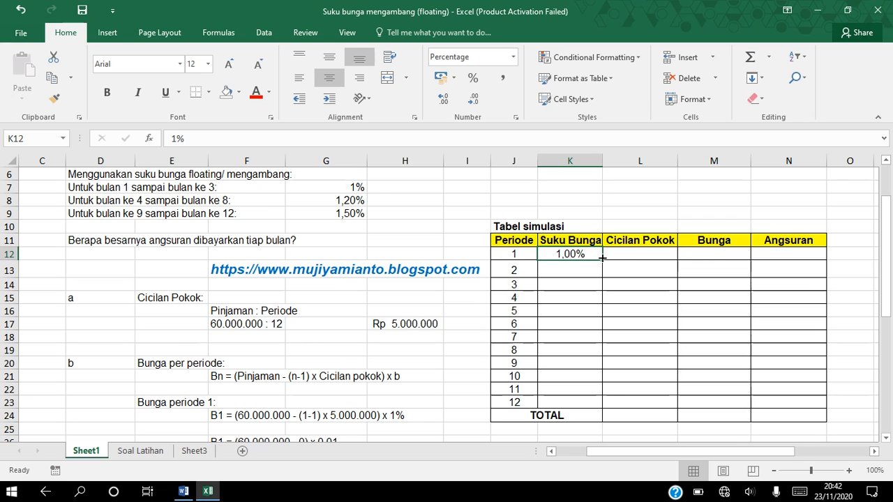
pyautogui.moveTo(603, 258); pyautogui.dragTo(601, 289)
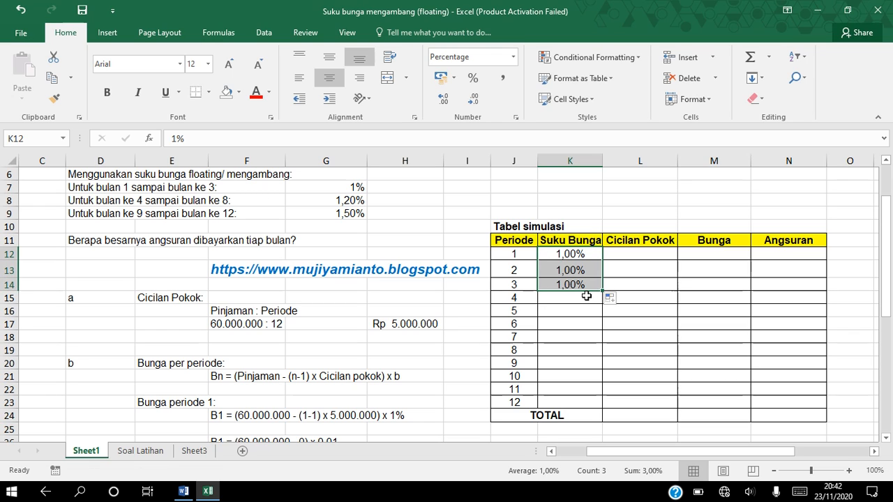
# - Enter a Suku Bunga of 1,2% for period 4 in K15 and fill it down through period 8
pyautogui.click(583, 298)
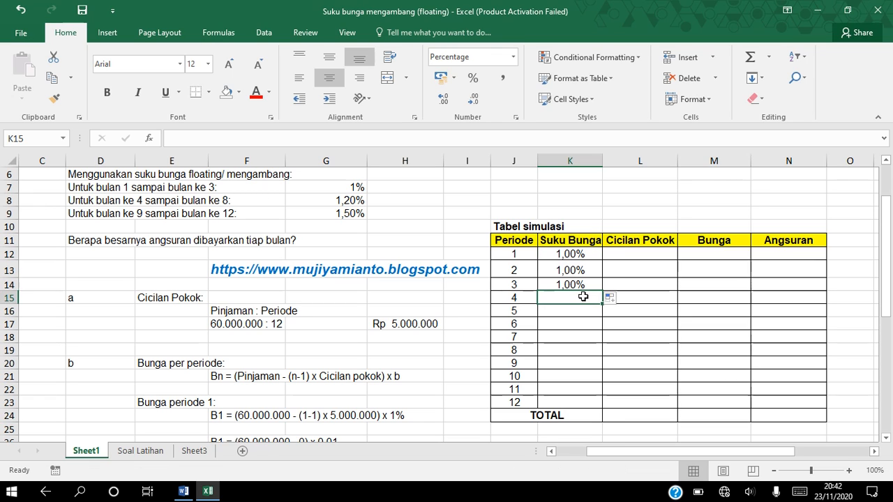
pyautogui.write('1,2%')
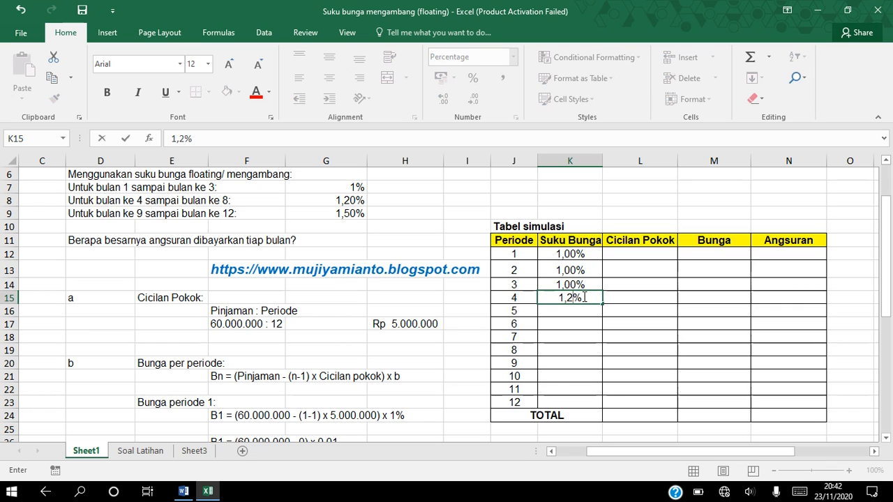
pyautogui.press('Return')
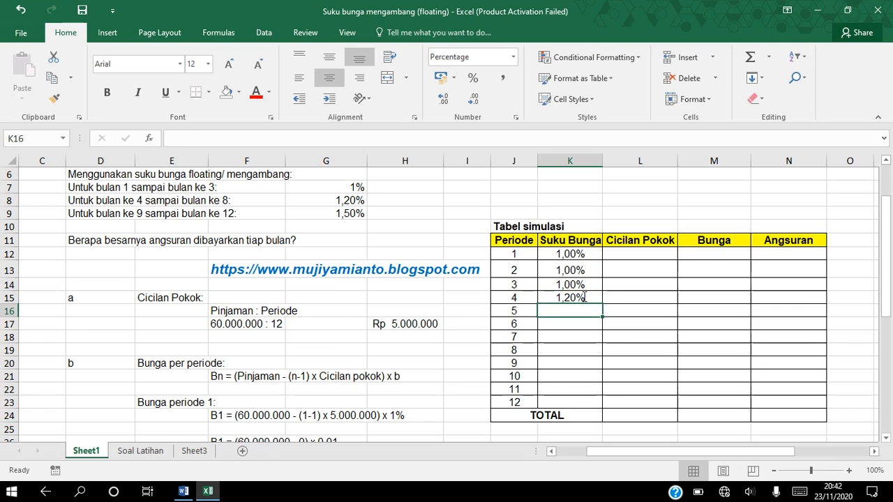
pyautogui.click(583, 297)
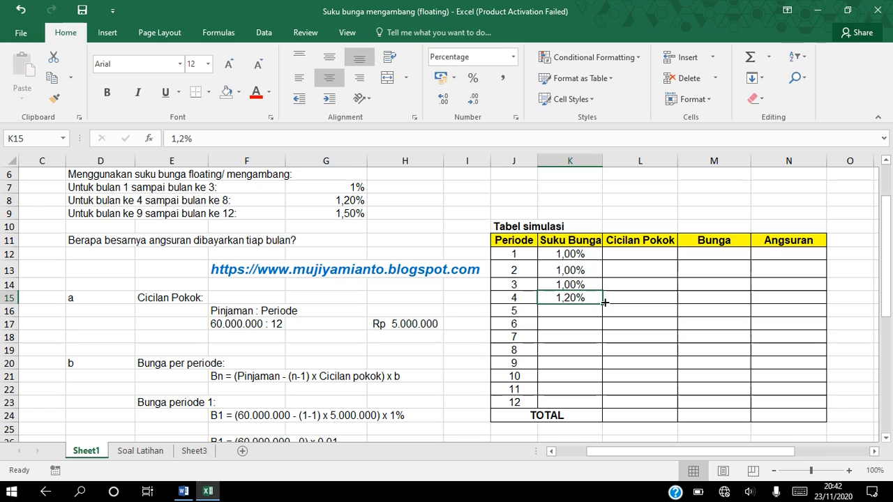
pyautogui.moveTo(603, 305); pyautogui.dragTo(605, 355)
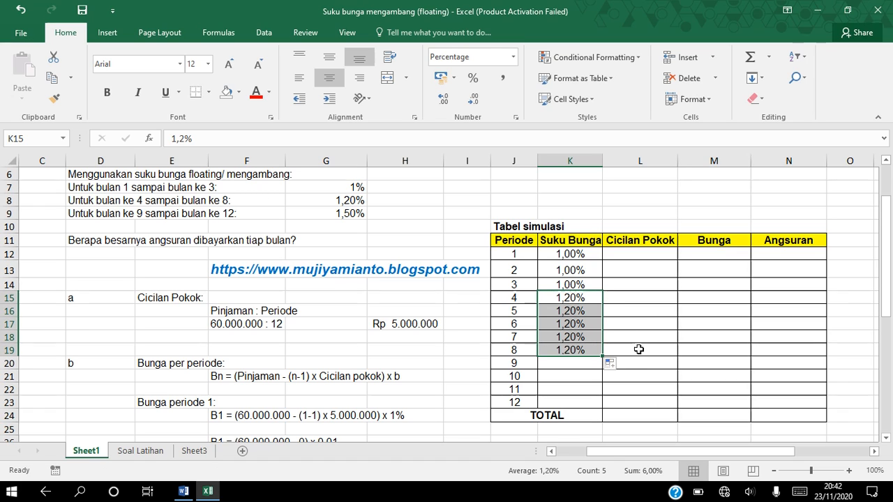
# - Enter a Suku Bunga of 1,5% for period 9 in K20 and fill it down through period 12
pyautogui.click(573, 365)
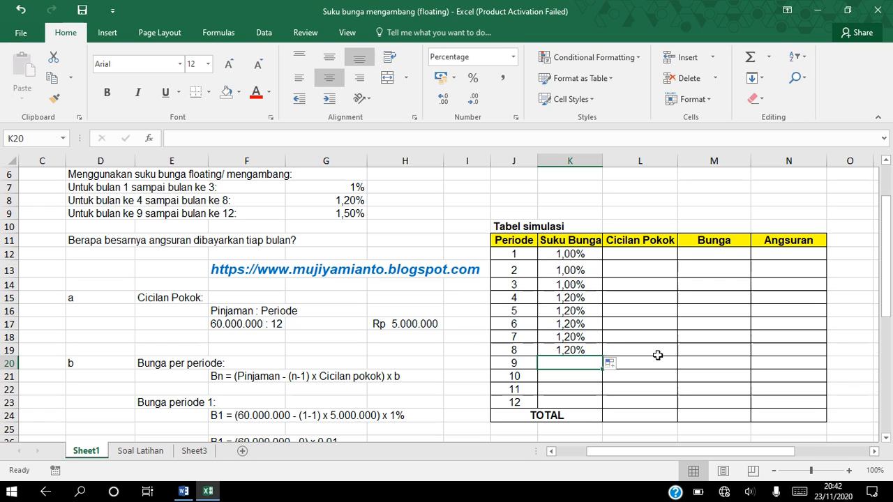
pyautogui.write('1,5')
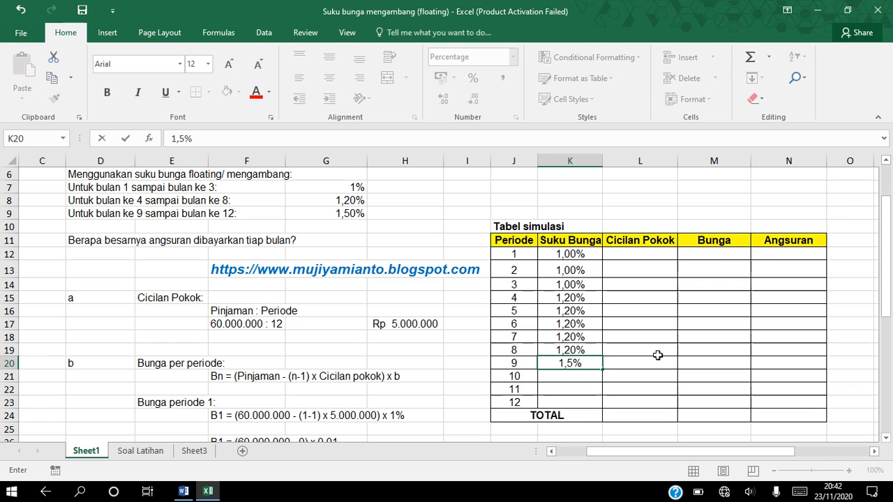
pyautogui.press('Return')
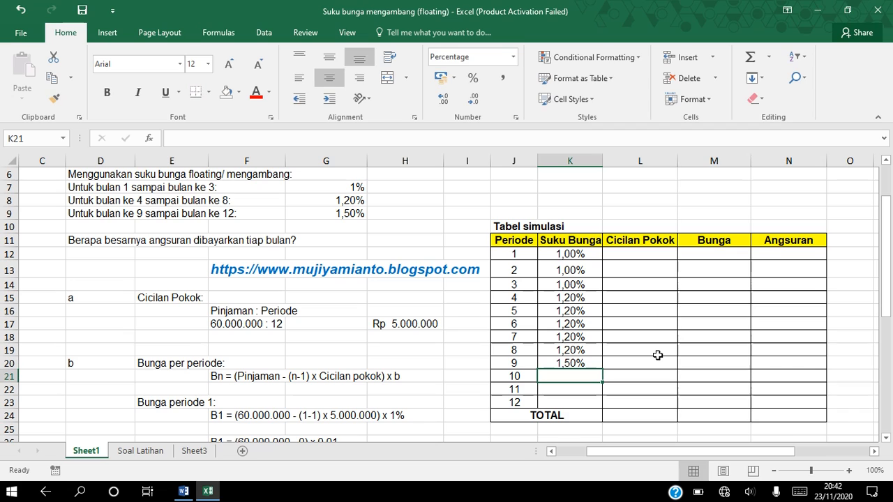
pyautogui.click(589, 365)
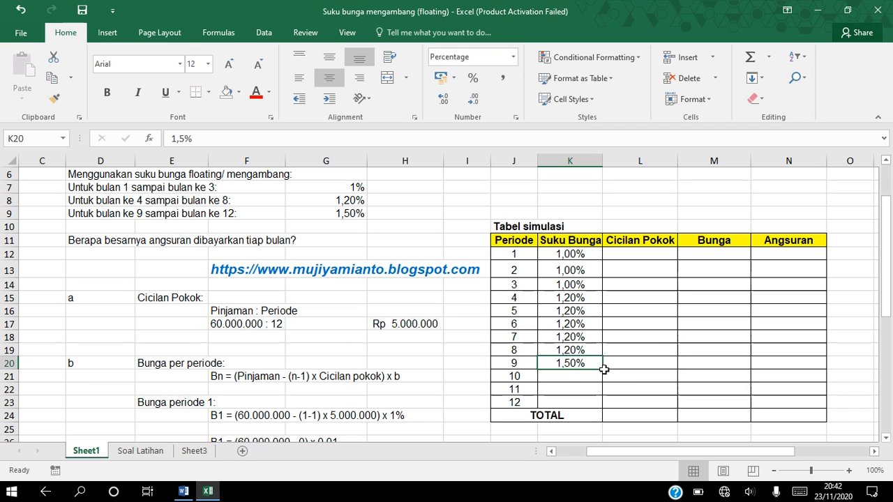
pyautogui.moveTo(602, 371); pyautogui.dragTo(604, 404)
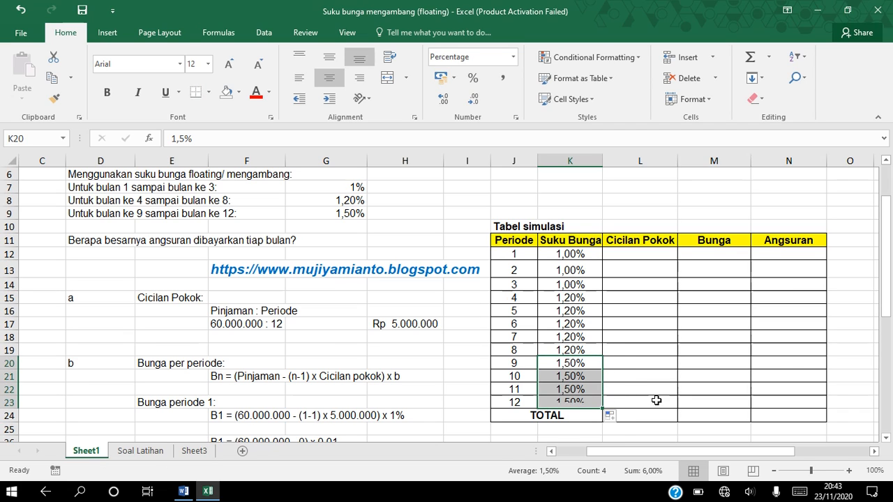
# - Reduce the Suku Bunga percentages in K12:K23 to one decimal place
pyautogui.click(556, 254)
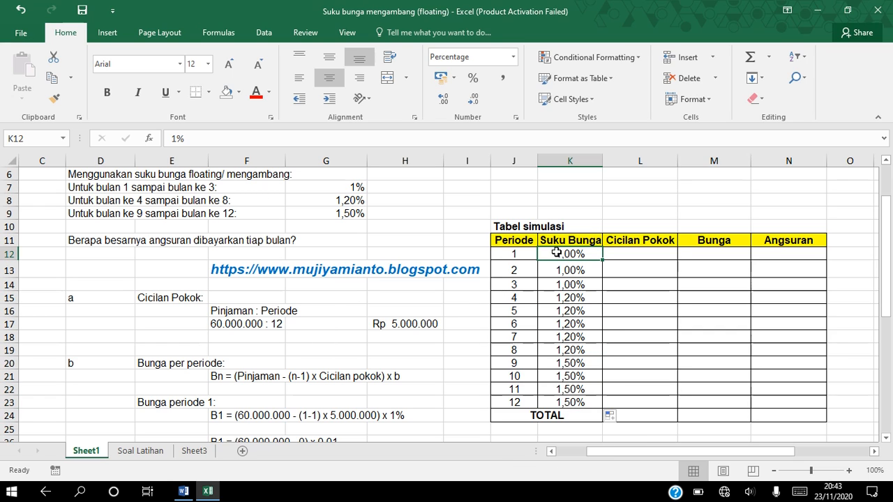
pyautogui.moveTo(556, 254); pyautogui.dragTo(558, 402)
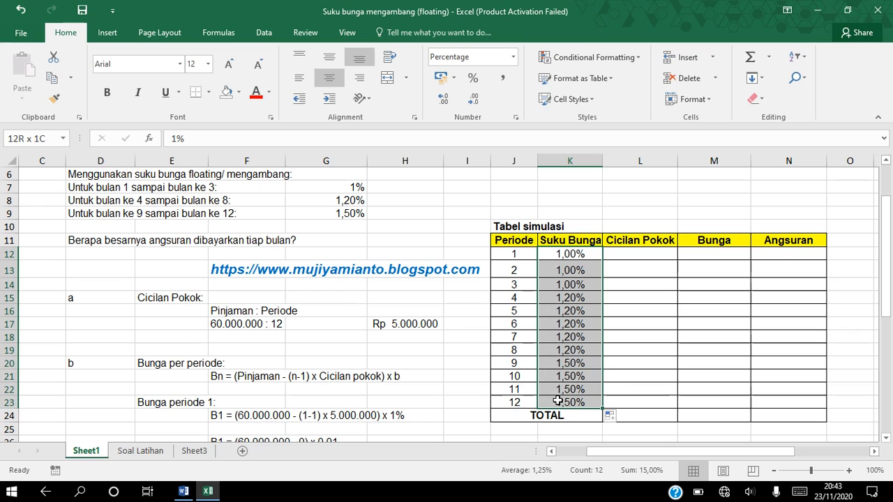
pyautogui.click(473, 100)
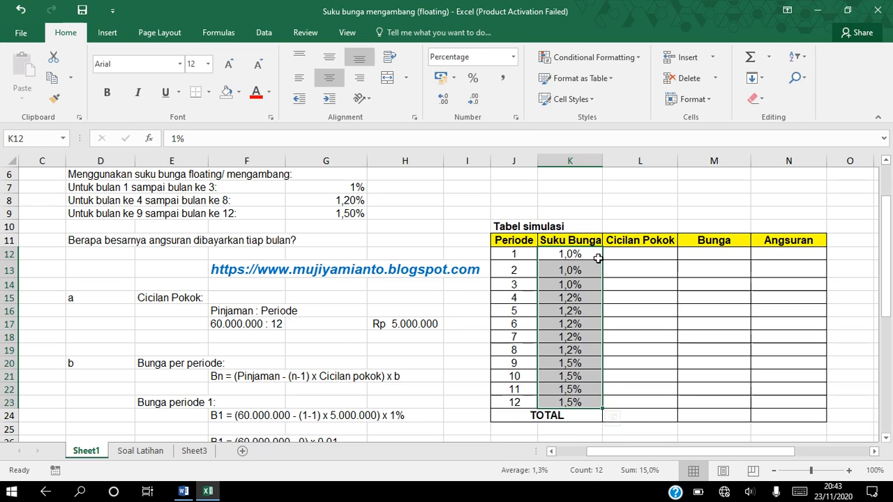
# - Fill the period 1 to 3 cells K12:N14 of the simulation table with light gold
pyautogui.click(549, 253)
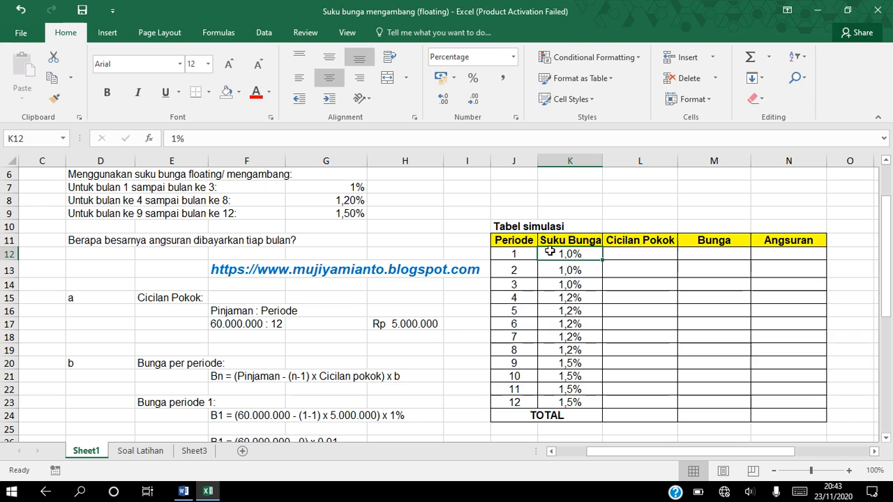
pyautogui.moveTo(549, 253); pyautogui.dragTo(799, 289)
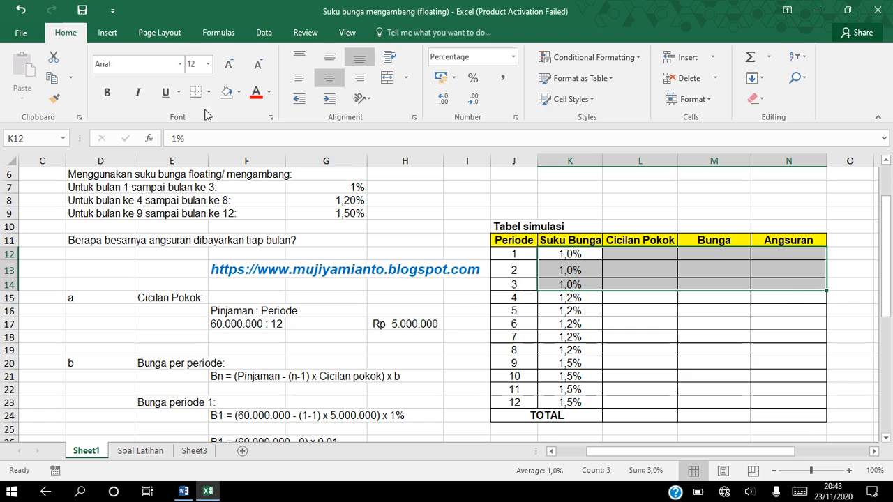
pyautogui.click(240, 92)
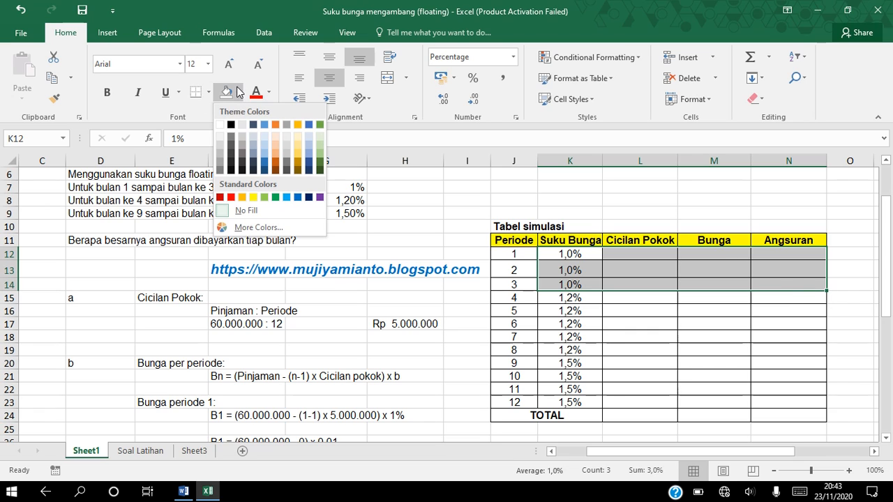
pyautogui.click(298, 143)
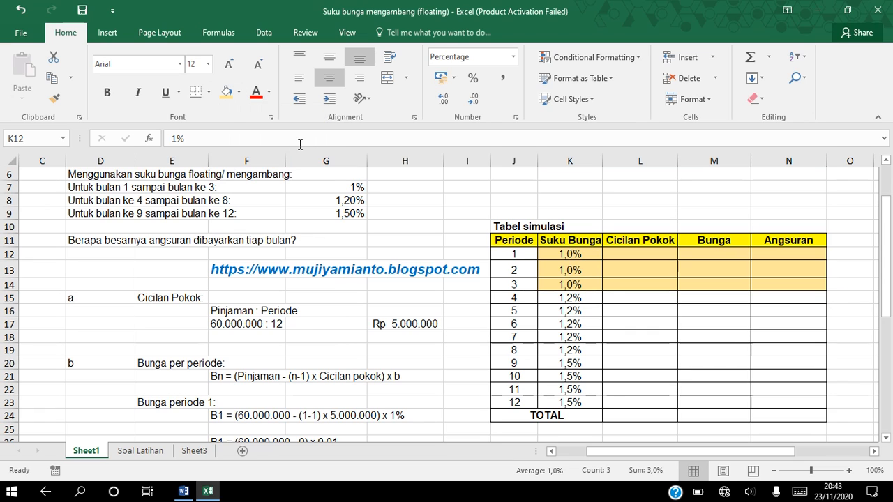
# - Fill the period 4 to 8 cells K15:N19 of the simulation table with light blue
pyautogui.moveTo(556, 297)
pyautogui.mouseDown()
pyautogui.moveTo(564, 298)
pyautogui.moveTo(577, 349)
pyautogui.moveTo(777, 358)
pyautogui.moveTo(785, 349)
pyautogui.mouseUp()
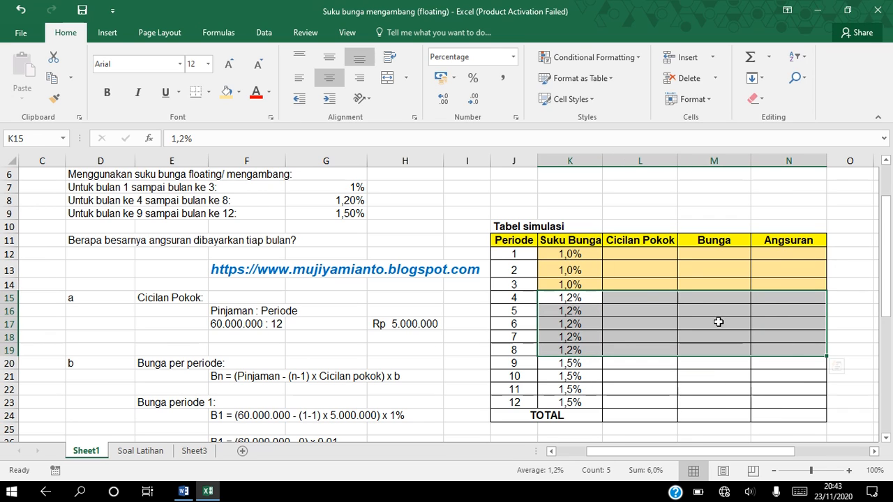
pyautogui.click(242, 95)
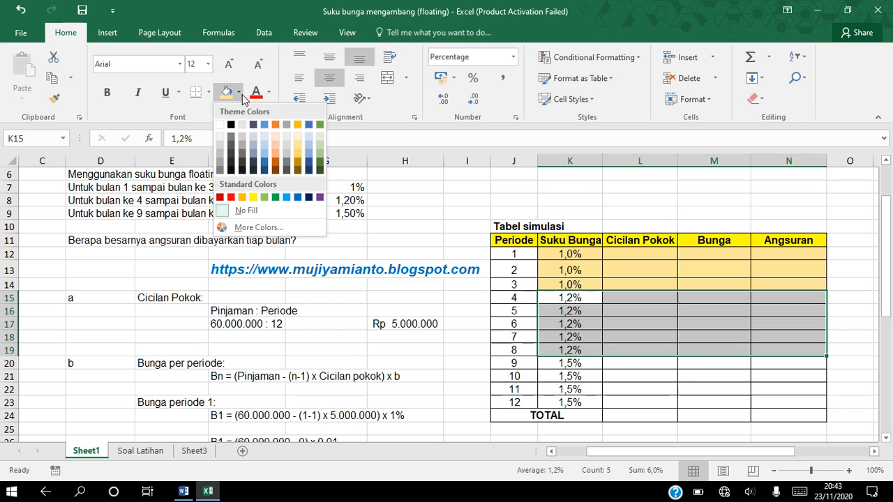
pyautogui.click(265, 140)
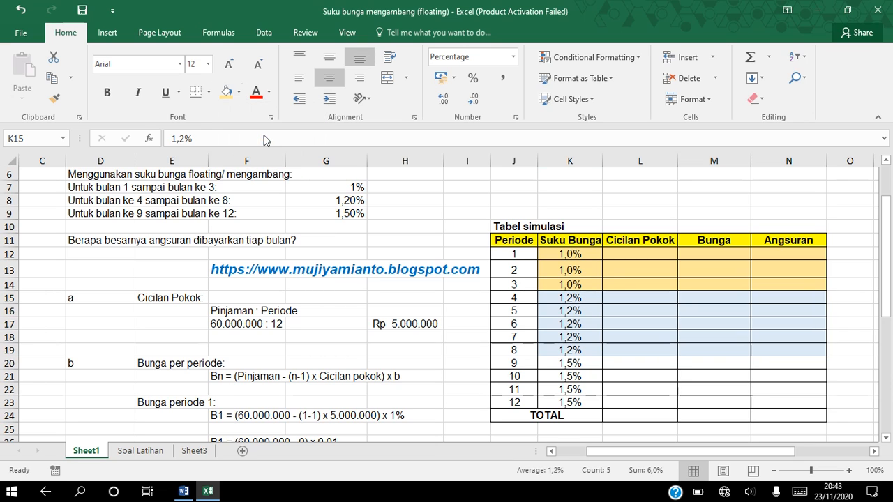
# - Fill the period 9 to 12 cells K20:N23 of the simulation table with light green
pyautogui.moveTo(564, 363); pyautogui.dragTo(770, 401)
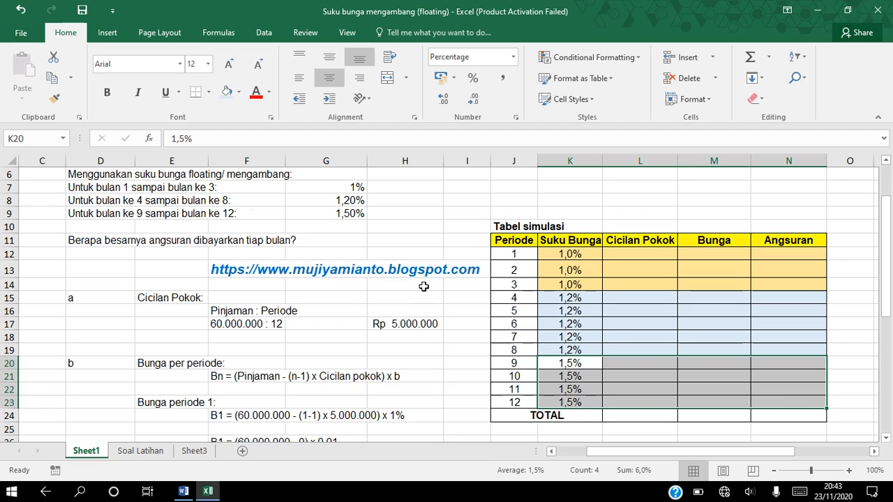
pyautogui.click(238, 93)
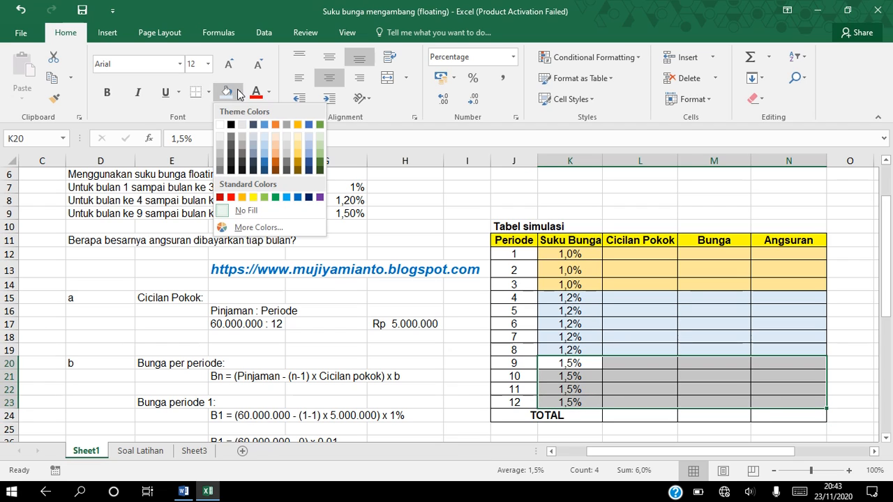
pyautogui.click(320, 143)
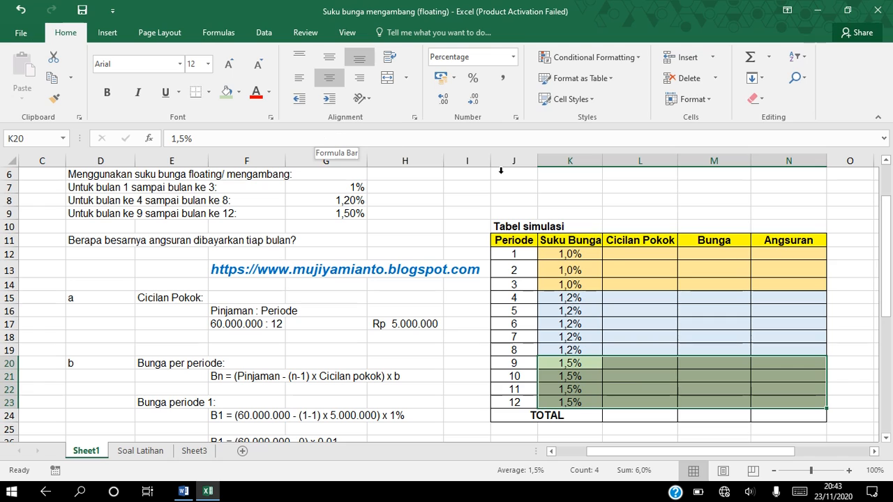
# - Enter =$H$17 as the Cicilan Pokok in L12 and fill it down through period 12 in L23
pyautogui.click(623, 256)
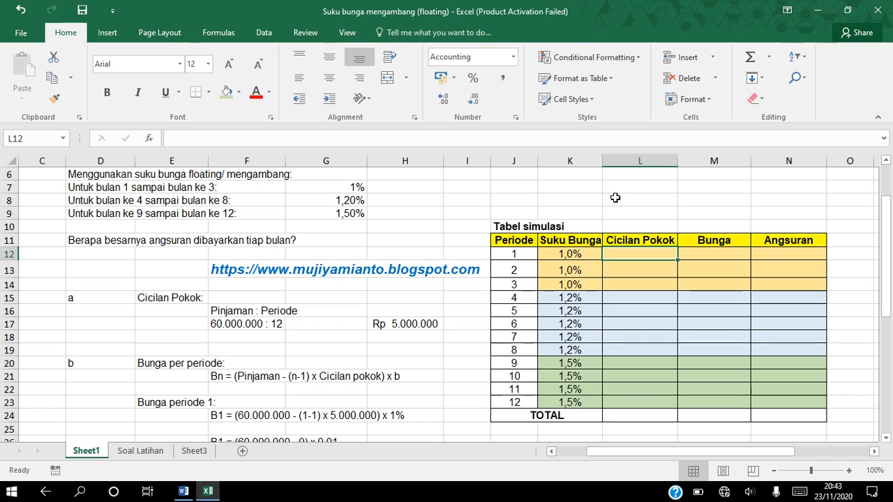
pyautogui.write('=')
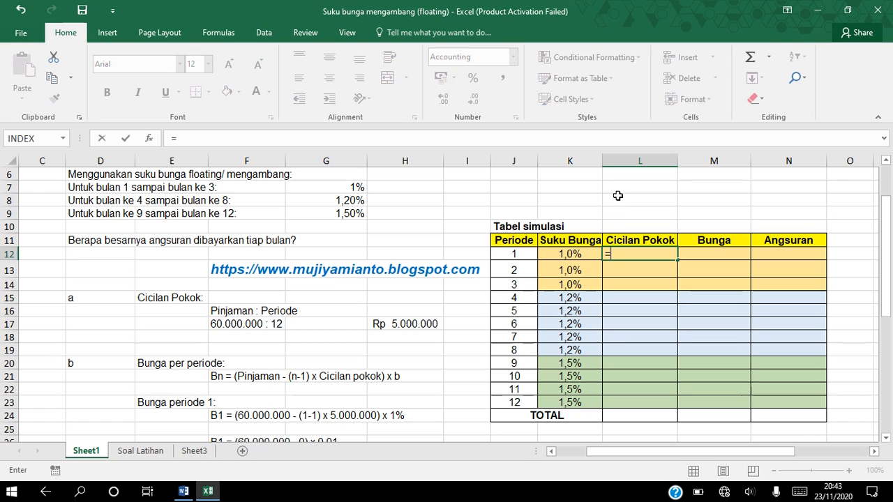
pyautogui.click(405, 323)
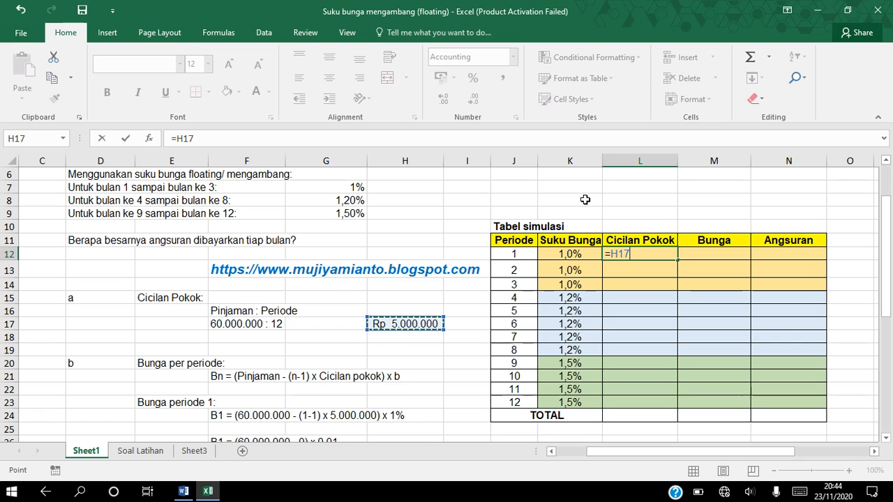
pyautogui.press('F4')
pyautogui.press('Return')
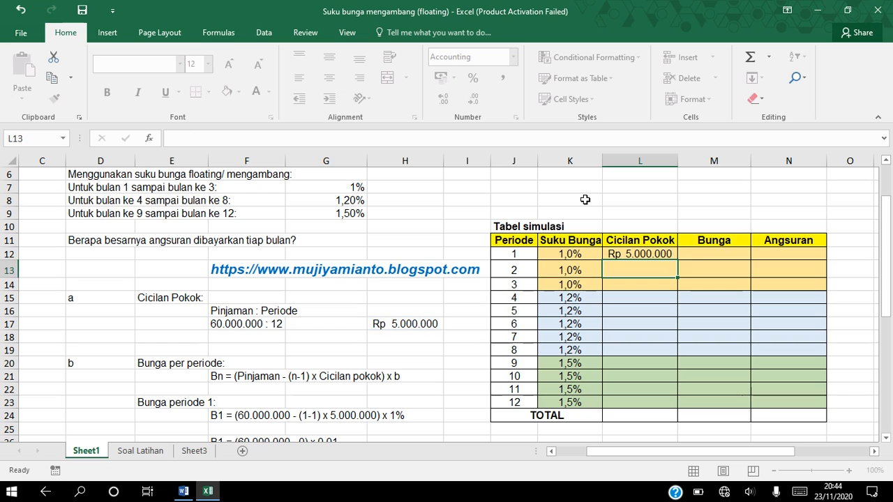
pyautogui.click(660, 253)
pyautogui.moveTo(678, 258); pyautogui.dragTo(682, 406)
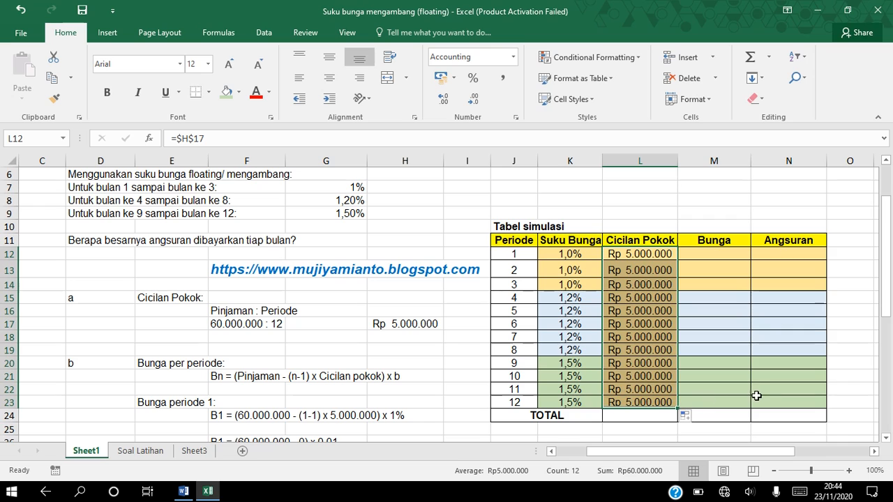
# - Enter the period 1 Bunga formula =($G$4-(J12-1)*L12)*K12 in M12
pyautogui.click(715, 251)
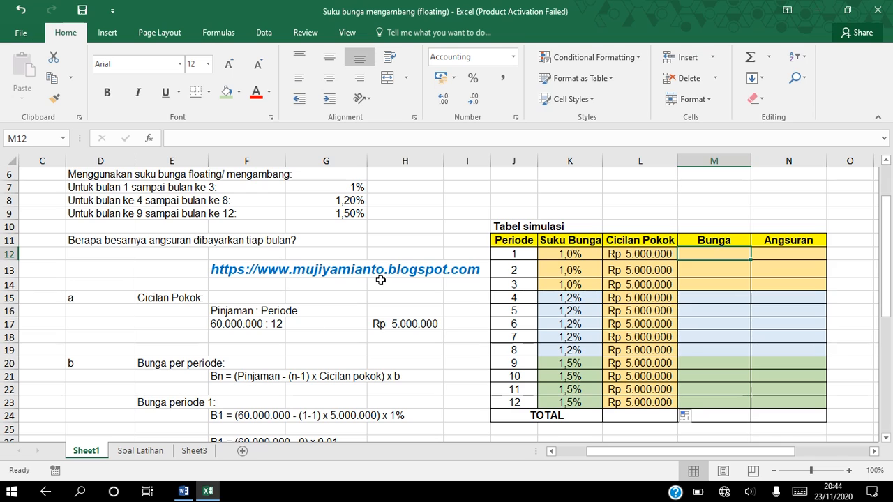
pyautogui.write('=(')
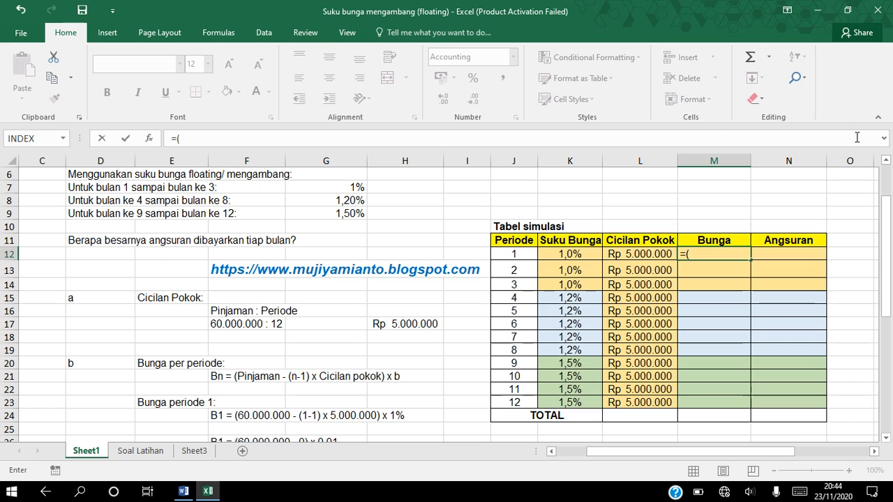
pyautogui.click(886, 161)
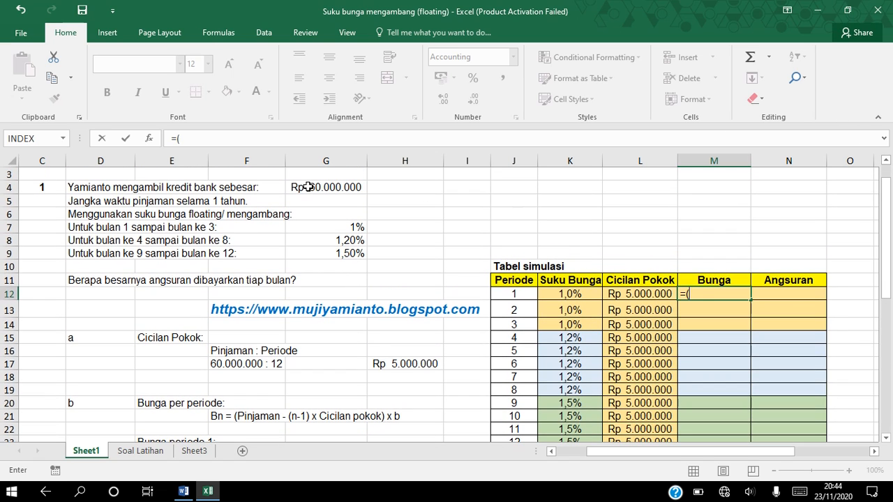
pyautogui.click(307, 187)
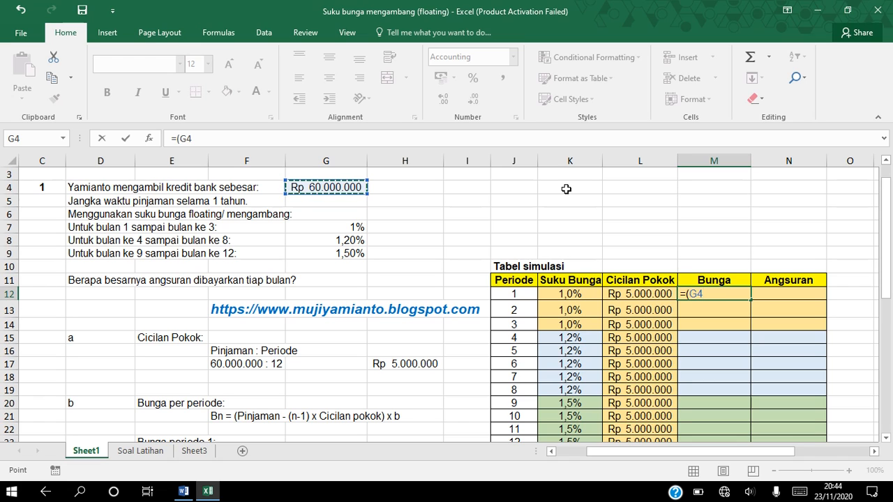
pyautogui.press('F4')
pyautogui.write('-')
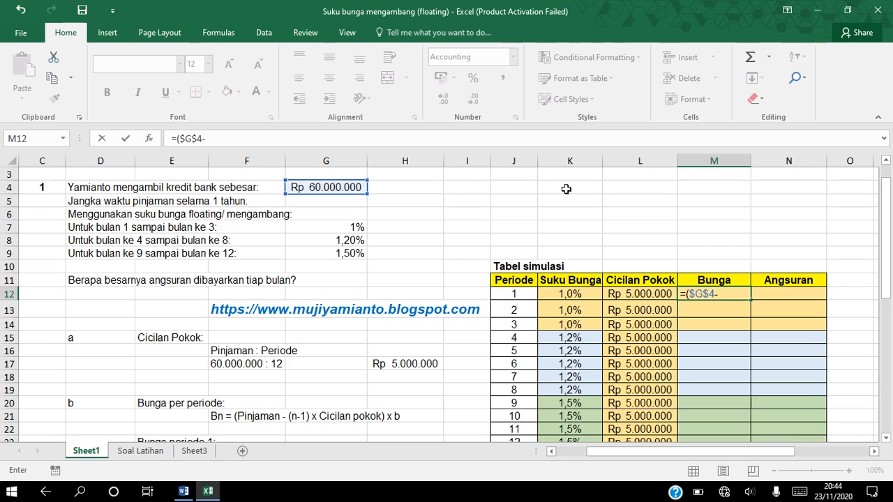
pyautogui.write('(')
pyautogui.click(509, 293)
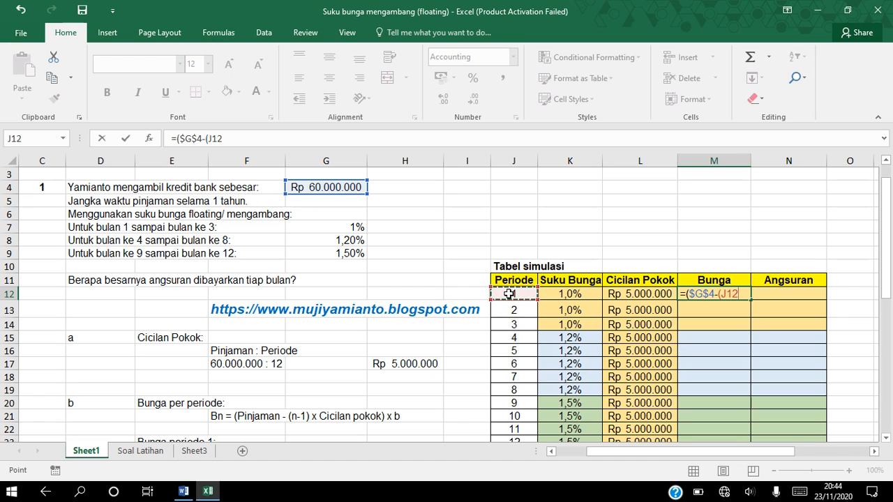
pyautogui.write('-1)*')
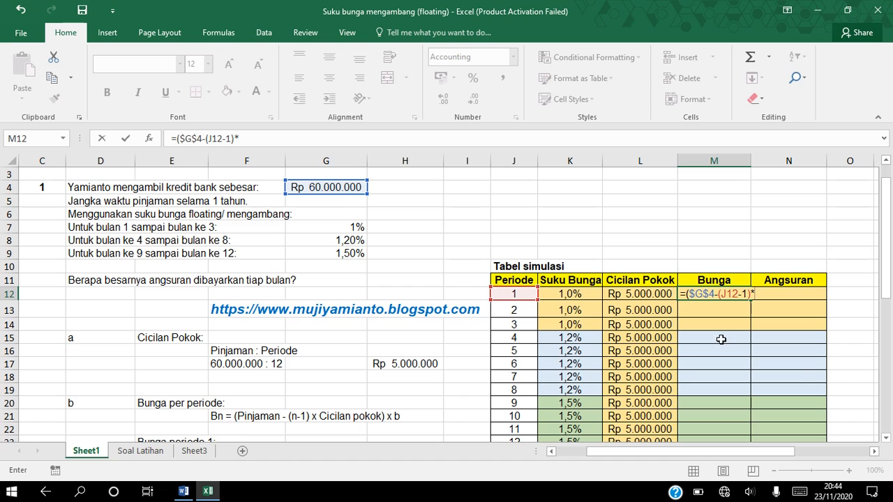
pyautogui.click(888, 440)
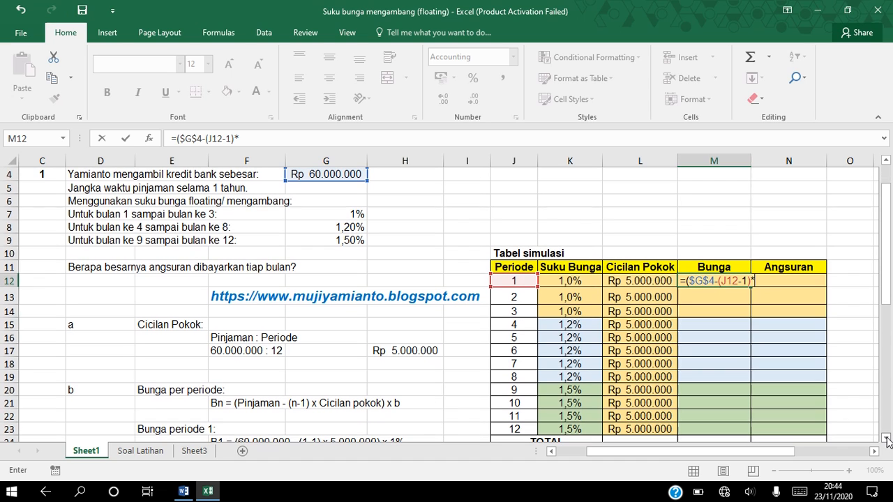
pyautogui.click(640, 282)
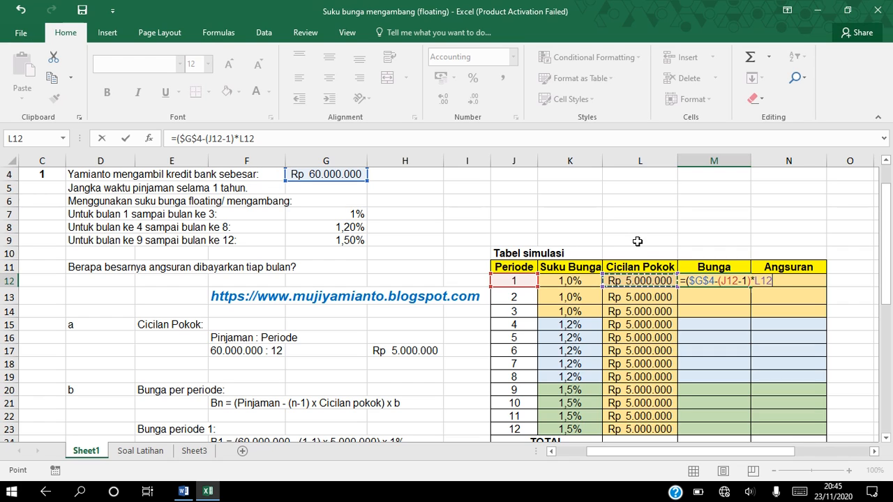
pyautogui.write(')*')
pyautogui.click(579, 281)
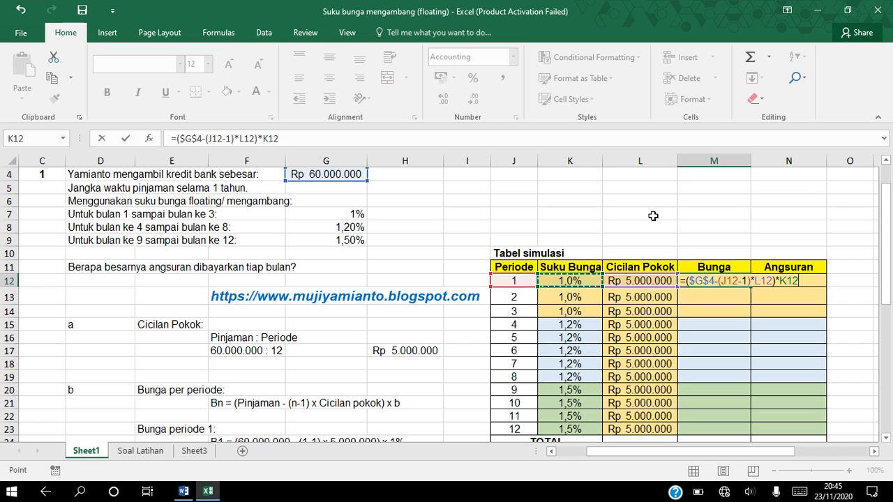
pyautogui.press('Return')
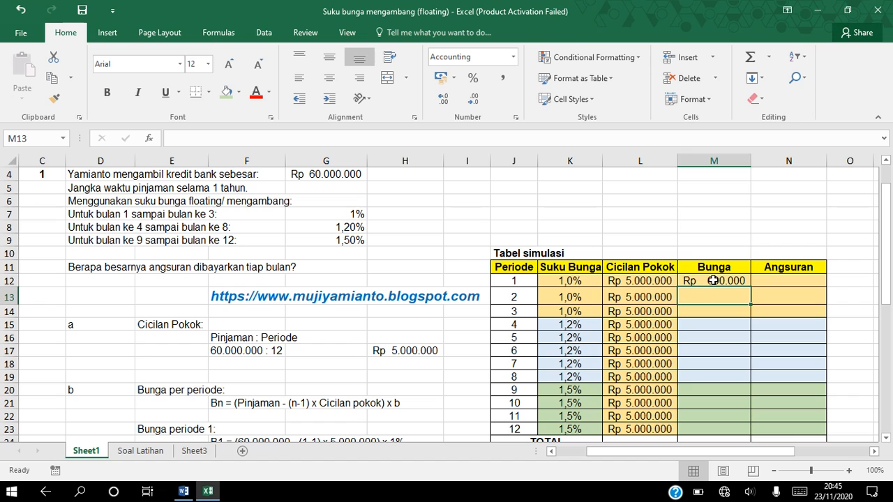
# - Start section c below the Bunga periode 9 calculation, with "c" in D46 and the heading "Angsuran per periode:" in E46
pyautogui.click(886, 440)
pyautogui.click(885, 440)
pyautogui.click(886, 440)
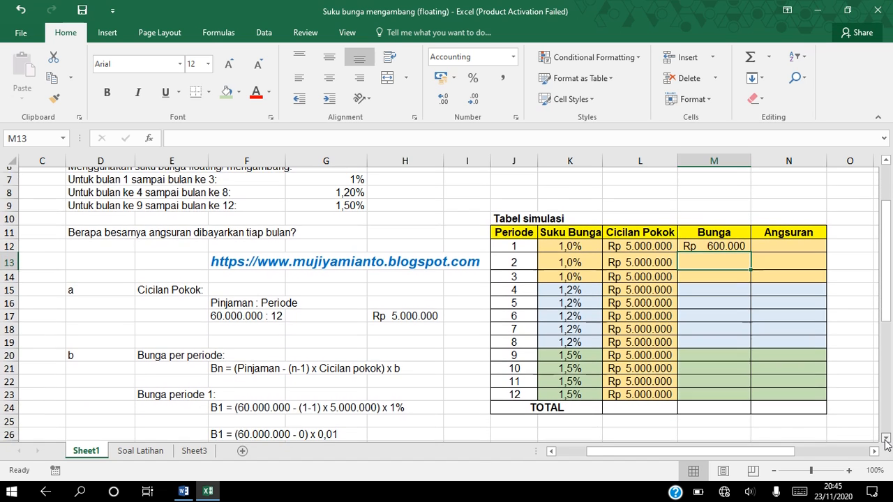
pyautogui.click(886, 440)
pyautogui.click(886, 441)
pyautogui.click(886, 440)
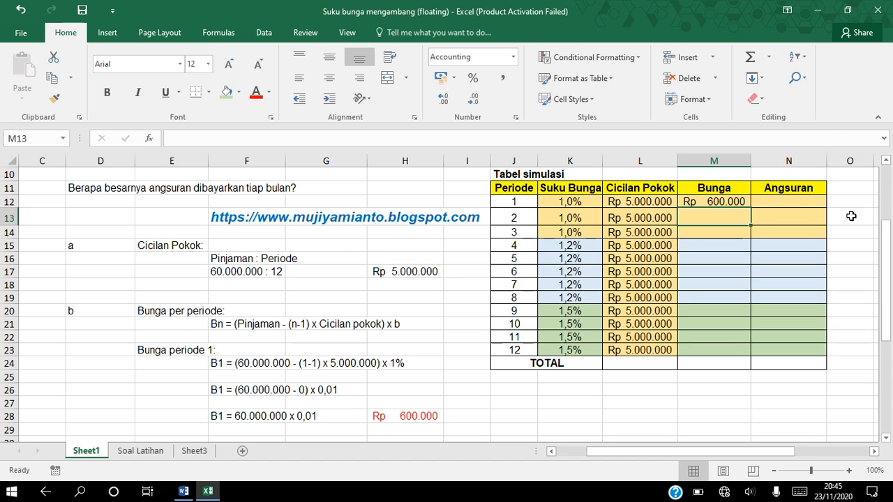
pyautogui.click(887, 437)
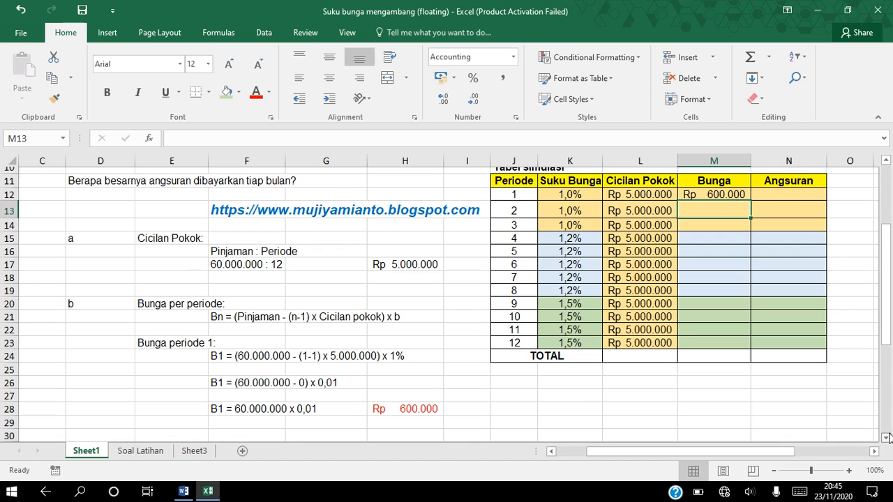
pyautogui.scroll(-10, 886, 438)
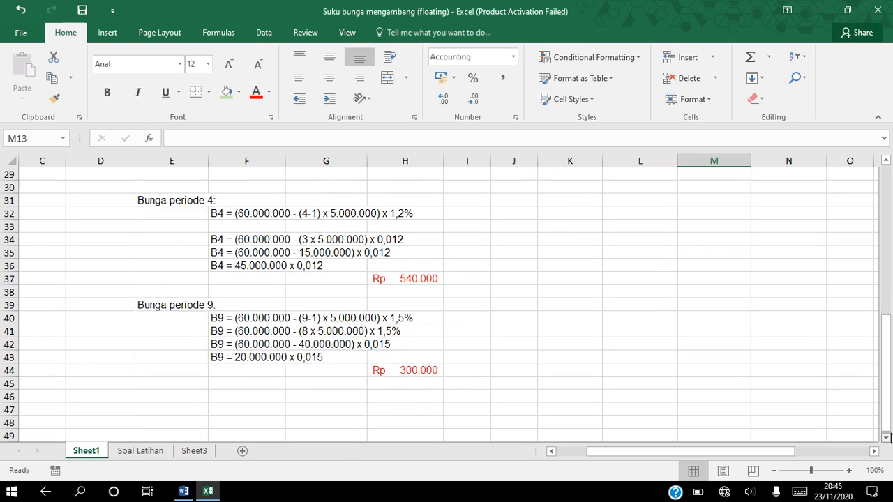
pyautogui.click(98, 372)
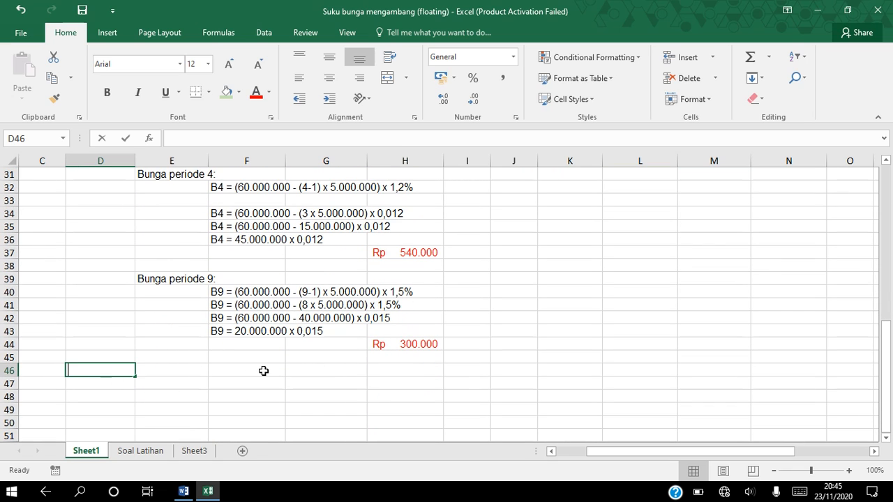
pyautogui.write('c')
pyautogui.press('Tab')
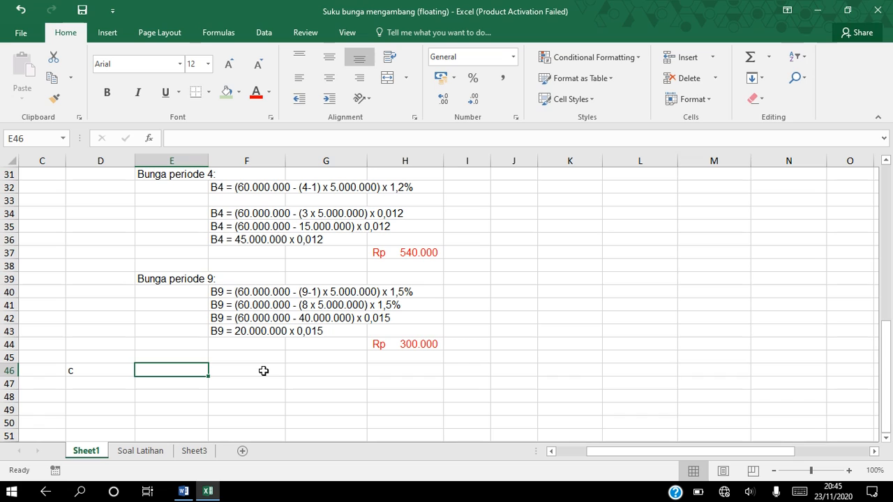
pyautogui.write('Angsur')
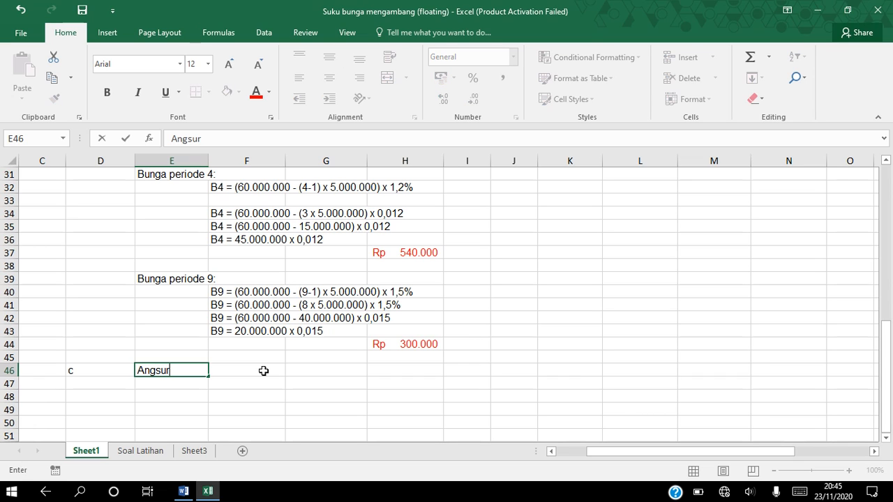
pyautogui.write('an per periode')
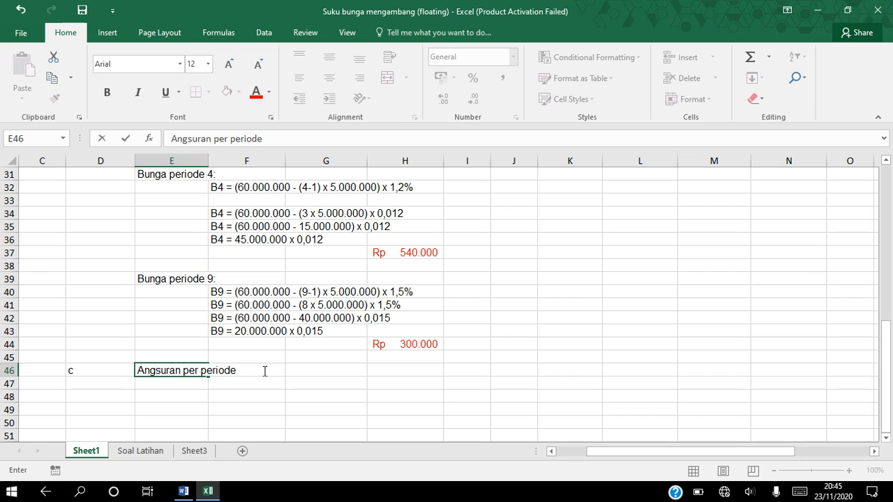
pyautogui.write(':')
pyautogui.press('Return')
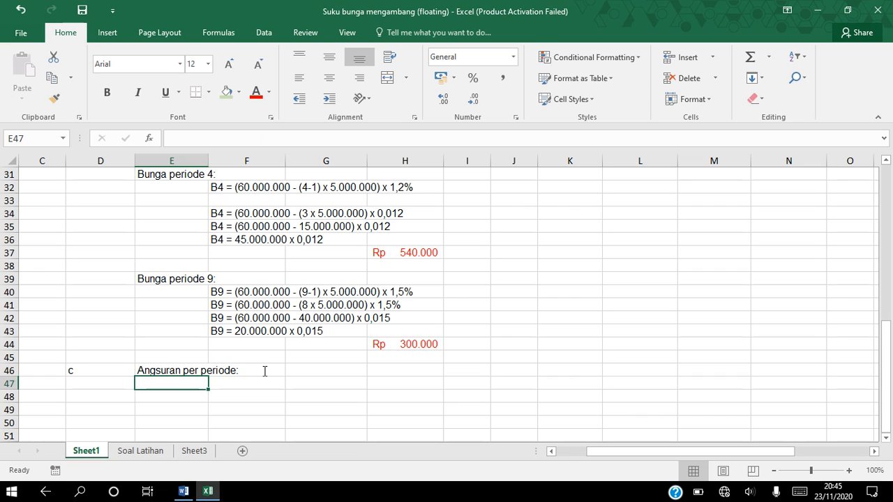
# - Write the instalment formula text "Cicilan pokok + Bunga periode n" in F47 under the Angsuran per periode heading
pyautogui.press('Tab')
pyautogui.write('C')
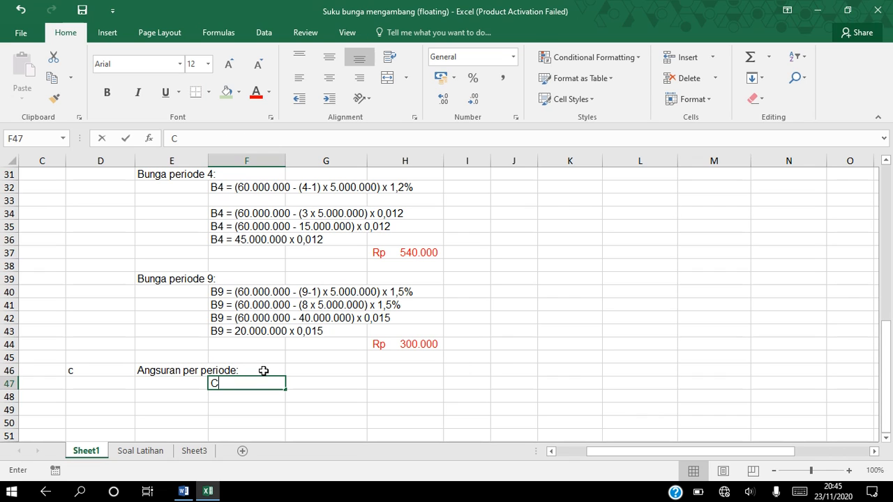
pyautogui.write('icila')
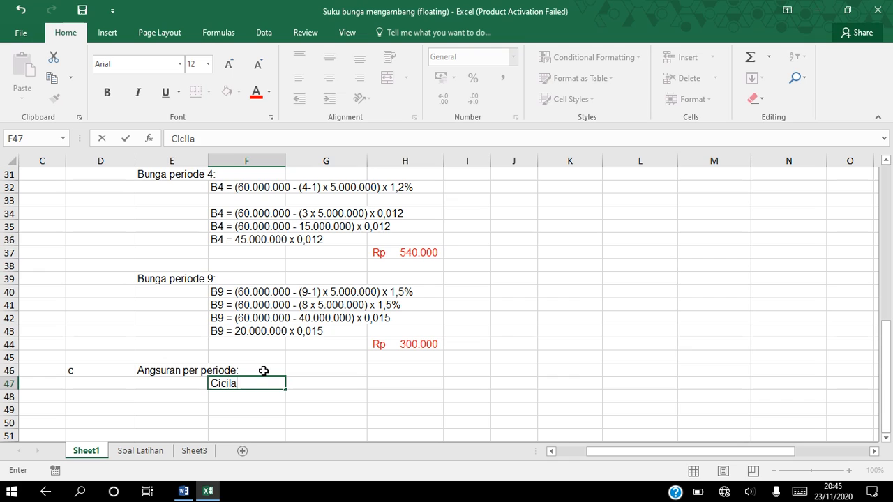
pyautogui.write('n pokok')
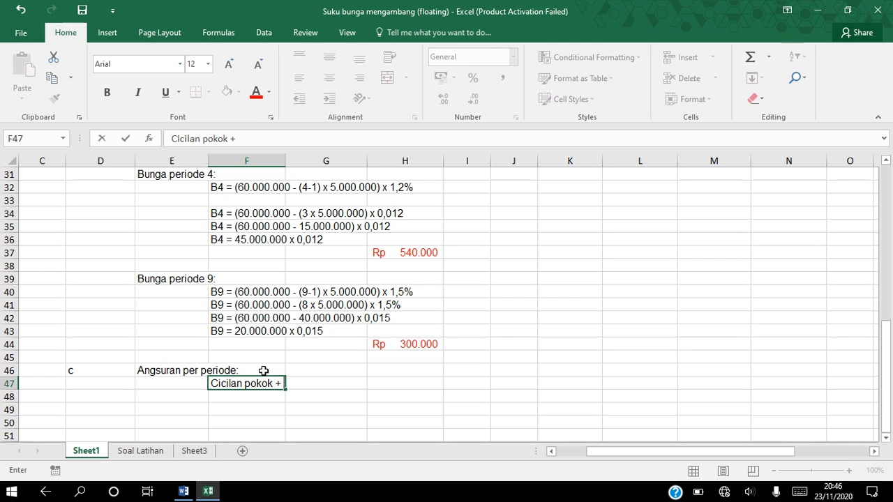
pyautogui.write(' + Bunga periode n')
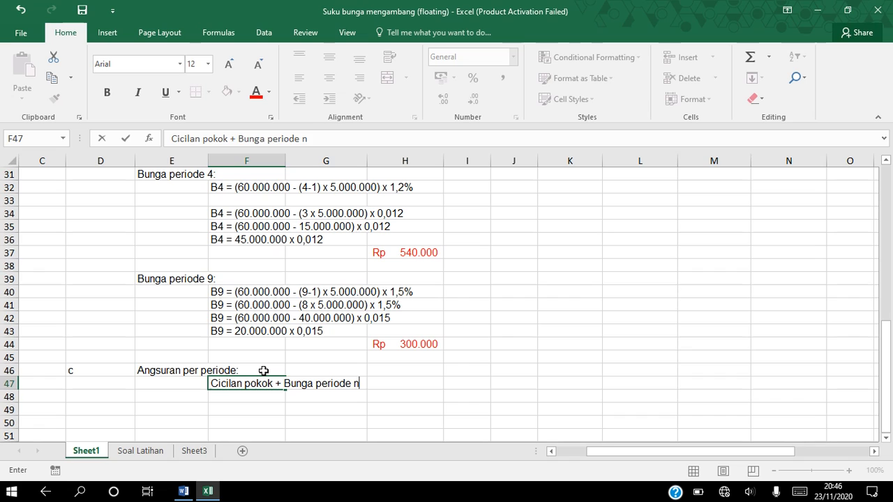
pyautogui.press('Return')
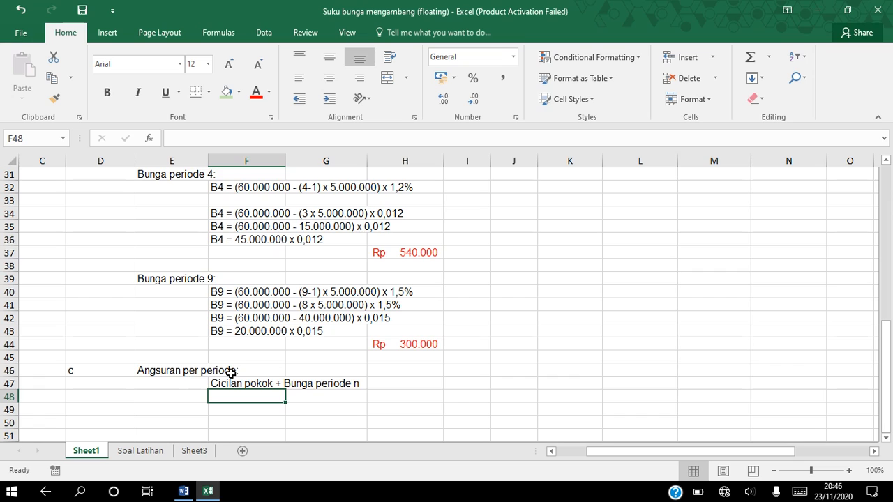
# - Calculate the period 1 instalment in H47 with =H17+H28 and colour the amount red
pyautogui.click(408, 384)
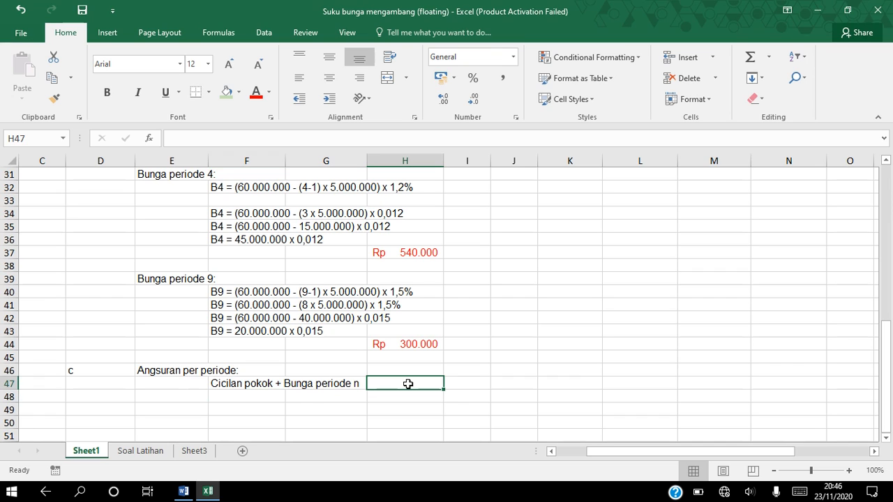
pyautogui.write('=')
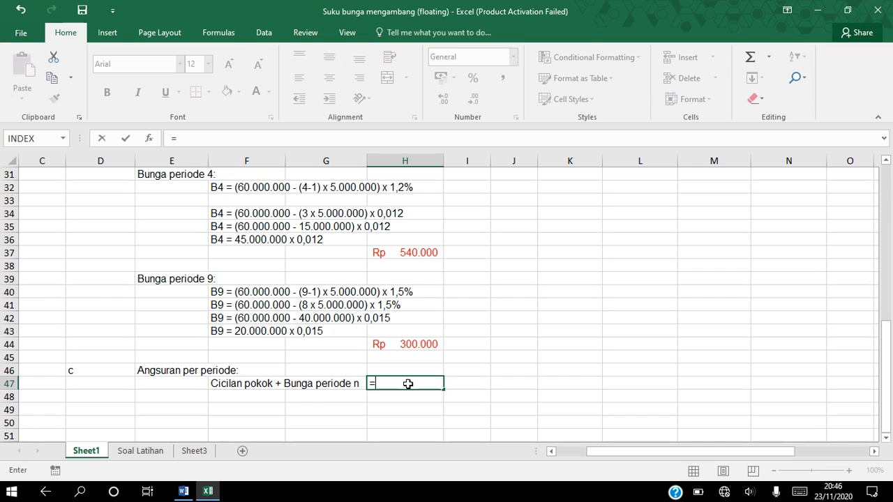
pyautogui.moveTo(887, 368); pyautogui.dragTo(886, 336)
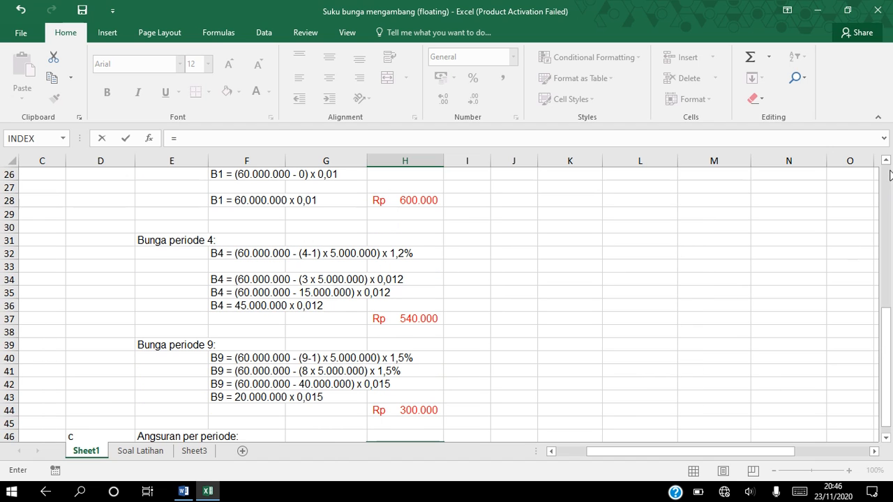
pyautogui.moveTo(887, 162); pyautogui.dragTo(887, 162)
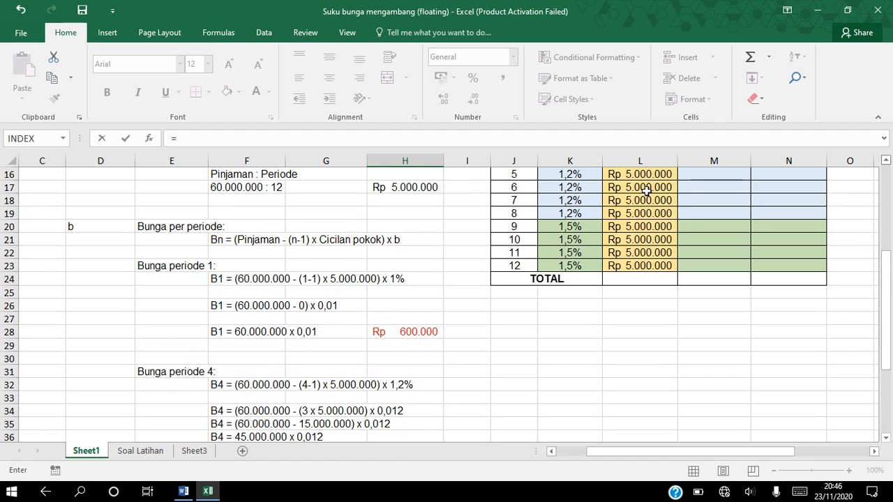
pyautogui.click(397, 186)
pyautogui.write('+')
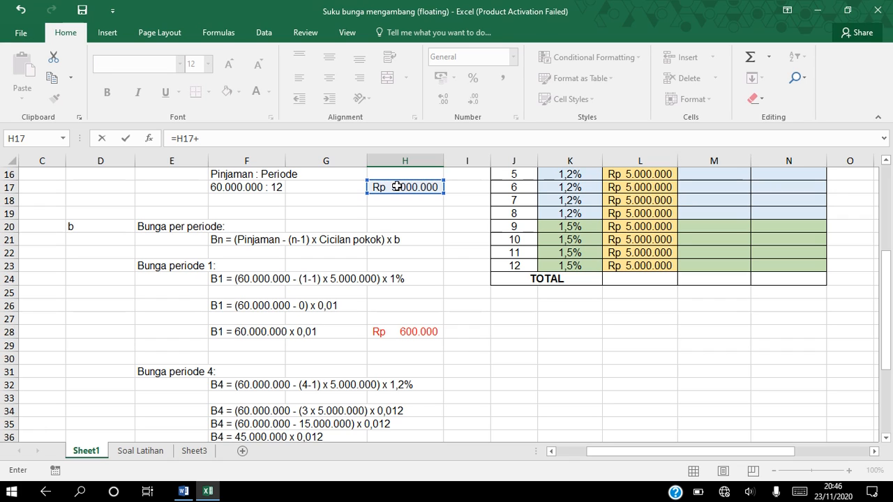
pyautogui.click(415, 332)
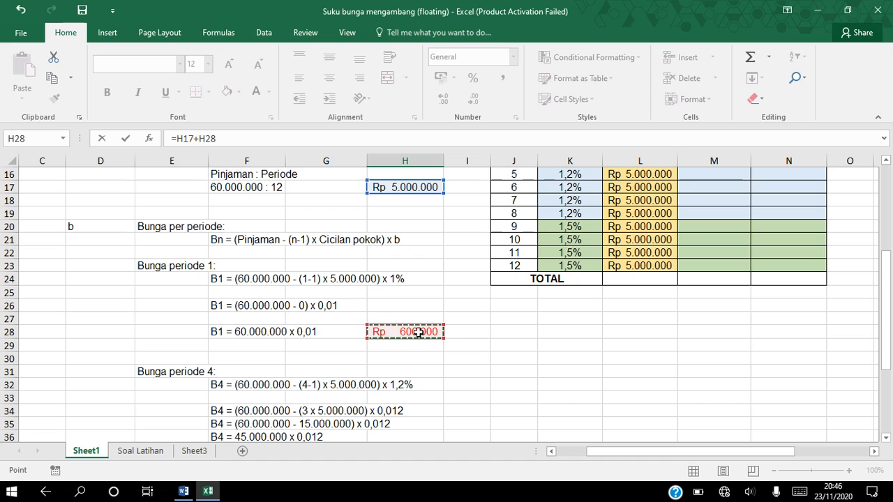
pyautogui.press('Return')
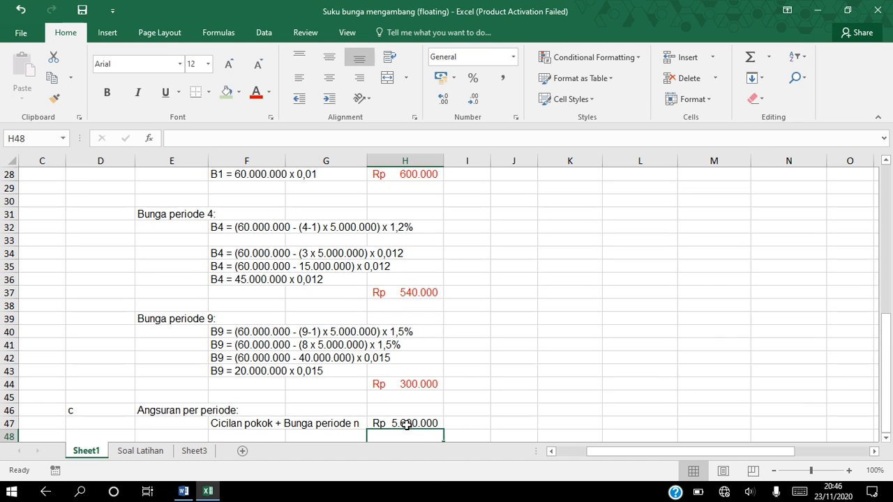
pyautogui.click(406, 424)
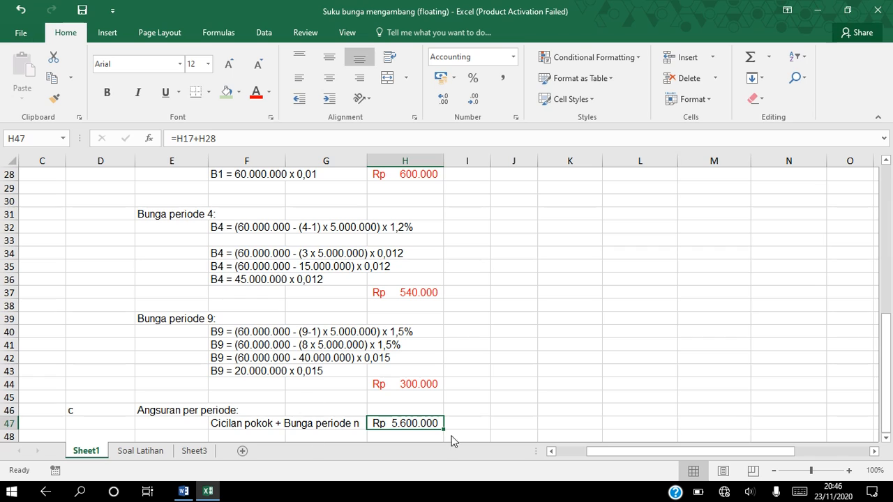
pyautogui.click(256, 93)
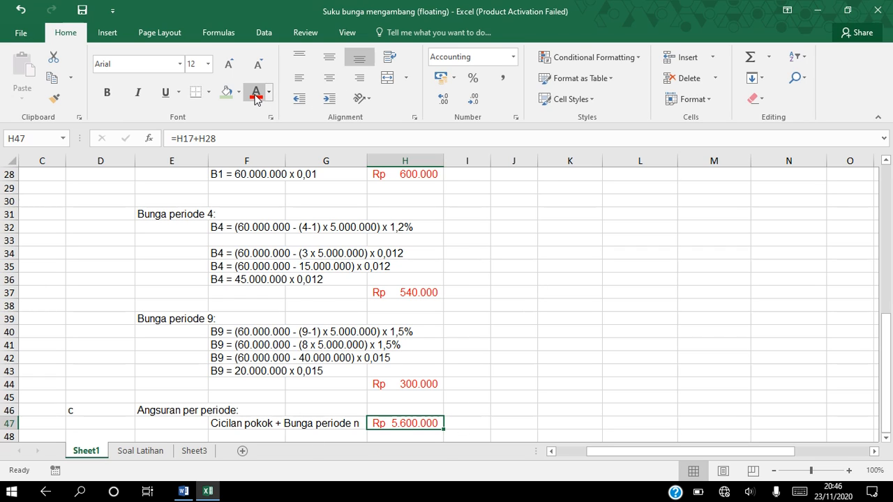
# - Enter =L12+M12 as the period 1 Angsuran in N12, and fill the Bunga and Angsuran formulas M12:N12 down through period 12
pyautogui.click(885, 222)
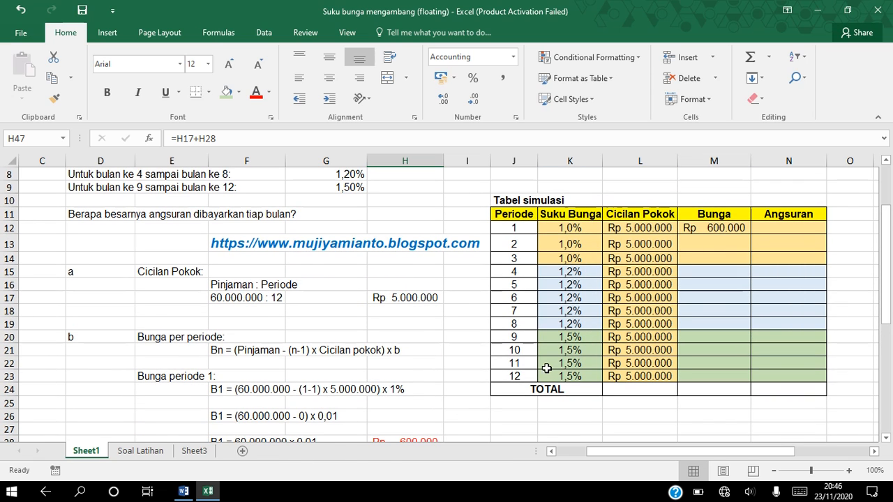
pyautogui.click(770, 229)
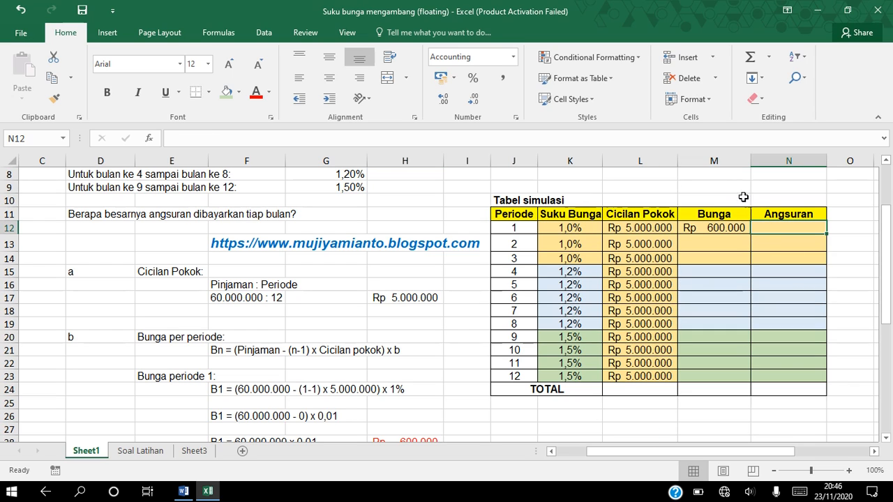
pyautogui.write('=')
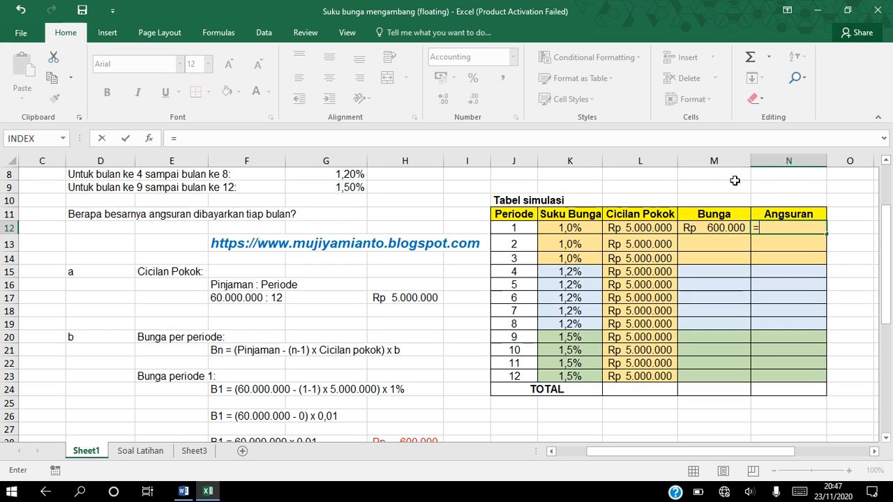
pyautogui.click(630, 227)
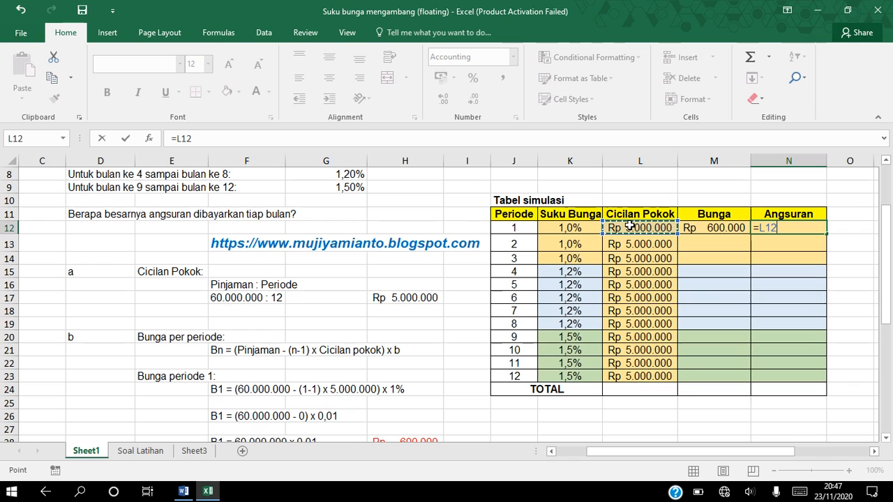
pyautogui.write('+')
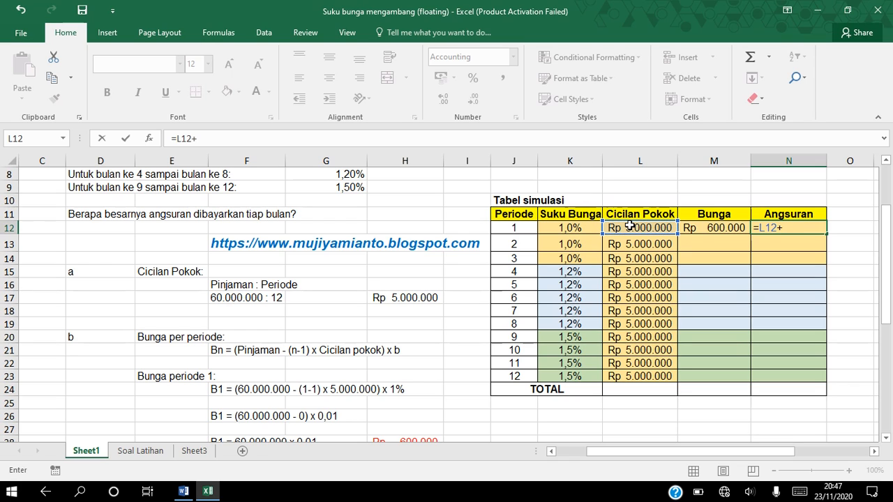
pyautogui.click(719, 225)
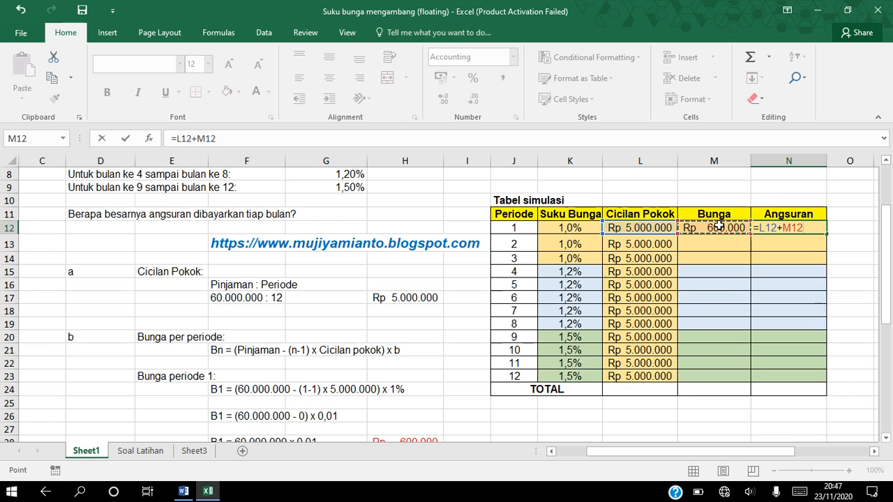
pyautogui.press('Return')
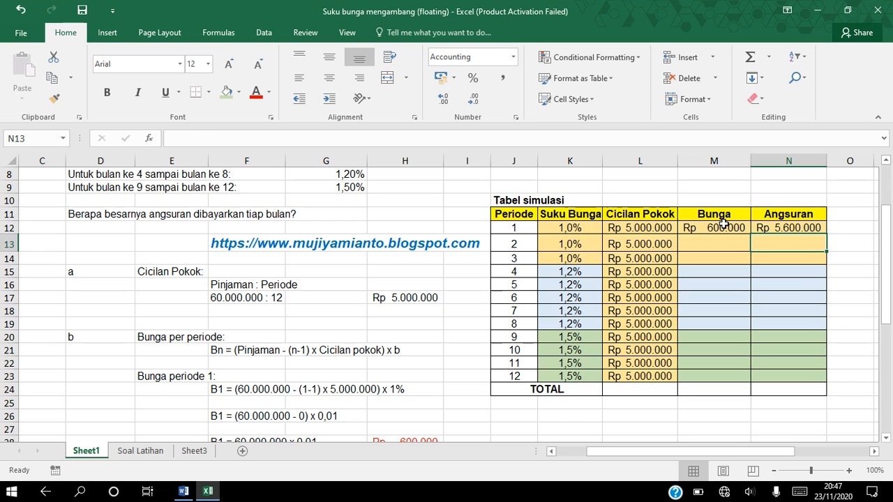
pyautogui.click(721, 226)
pyautogui.moveTo(723, 226); pyautogui.dragTo(822, 382)
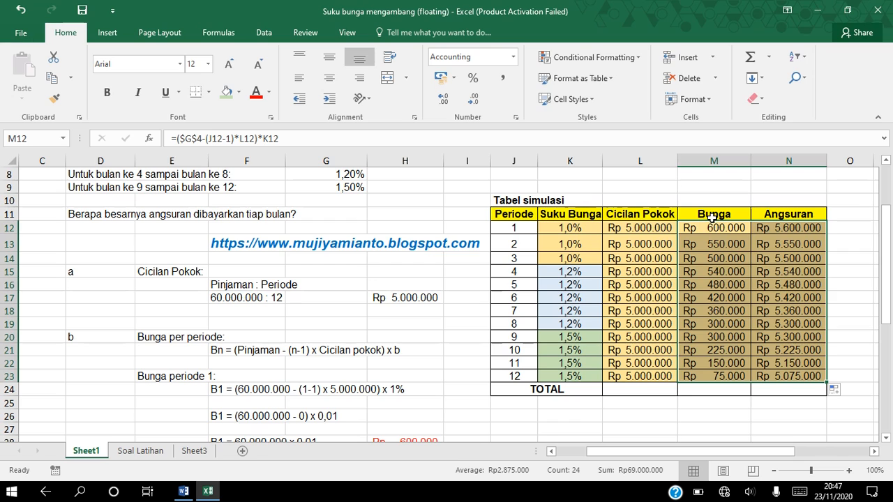
# - Colour the Bunga amounts of period 4 in M15 and period 9 in M20 red
pyautogui.click(716, 272)
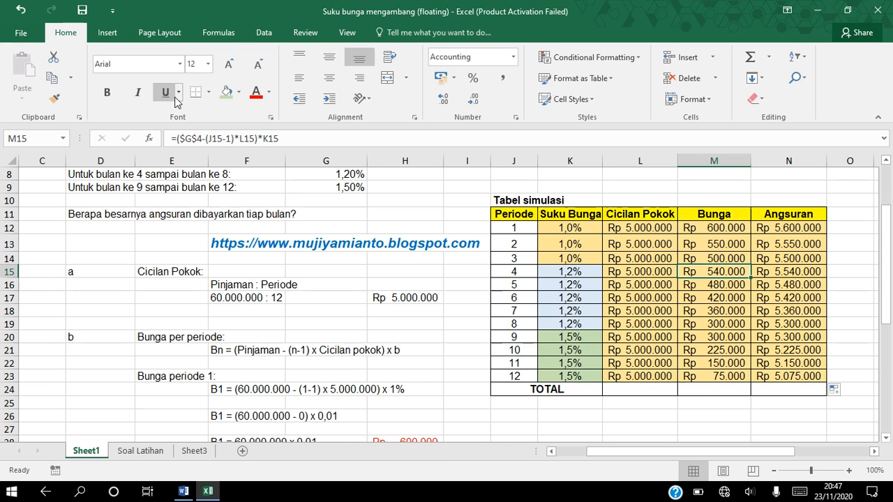
pyautogui.click(254, 91)
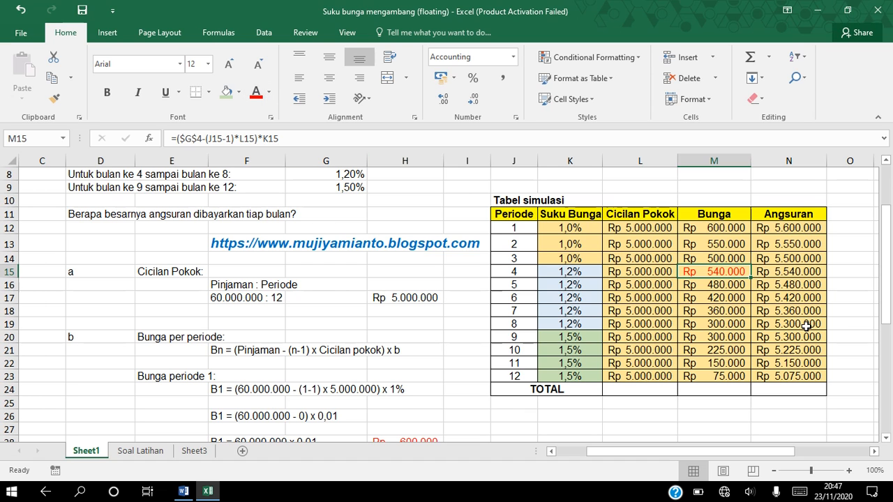
pyautogui.scroll(-4, 890, 438)
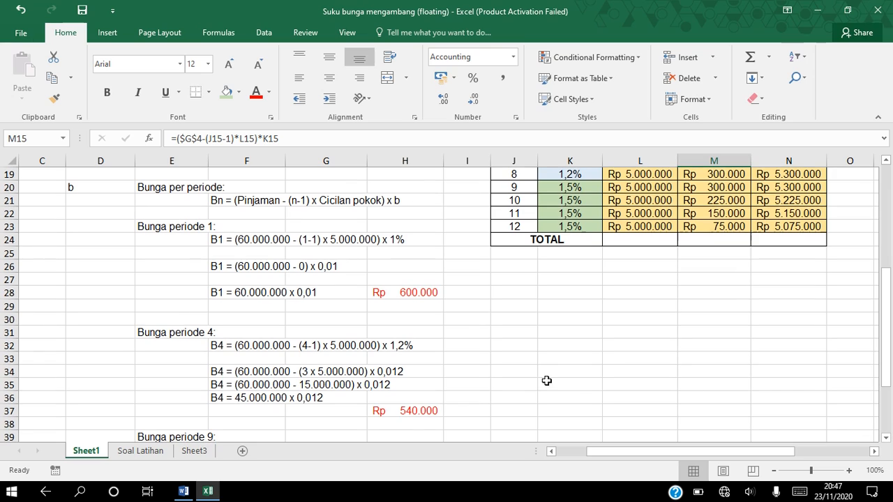
pyautogui.click(195, 332)
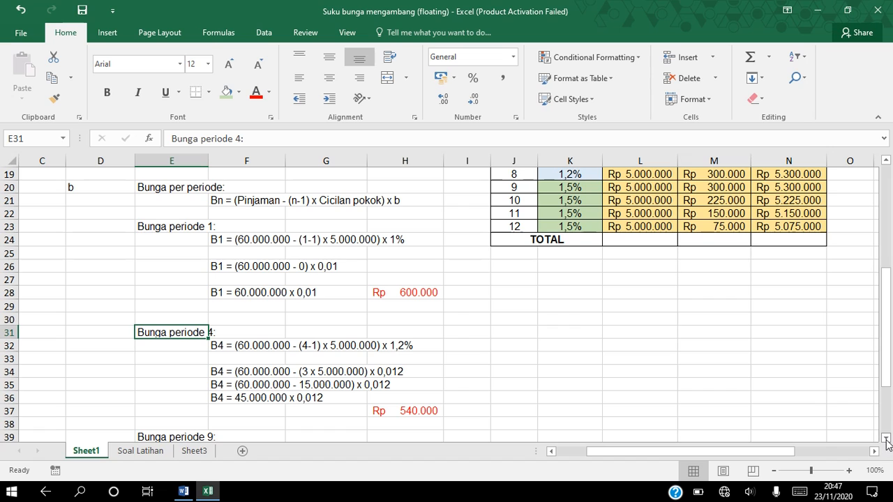
pyautogui.scroll(-1, 887, 439)
pyautogui.scroll(-2, 887, 441)
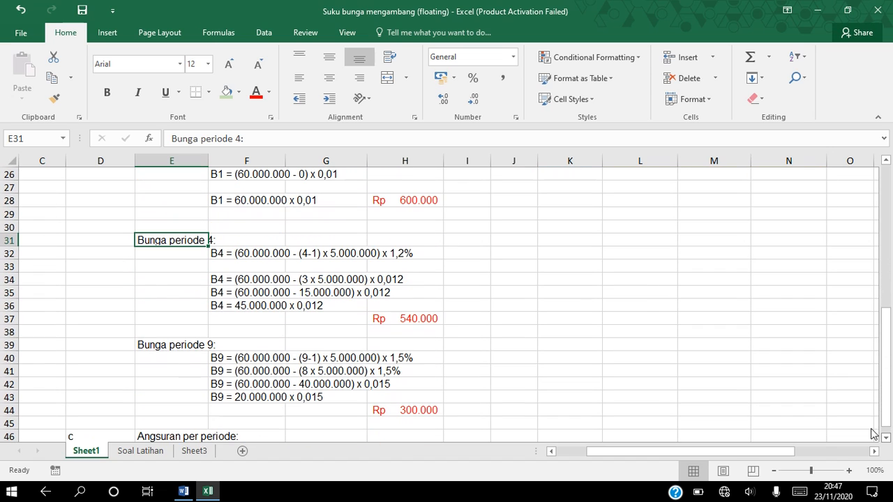
pyautogui.click(203, 344)
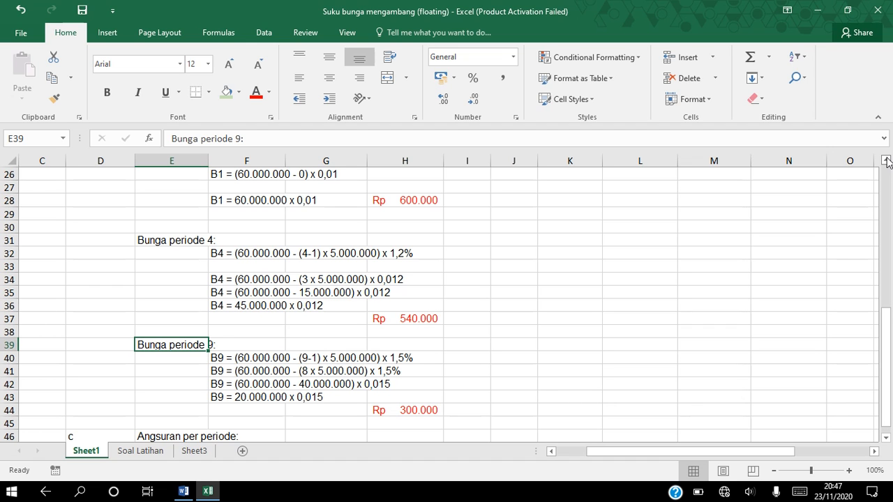
pyautogui.scroll(4, 887, 162)
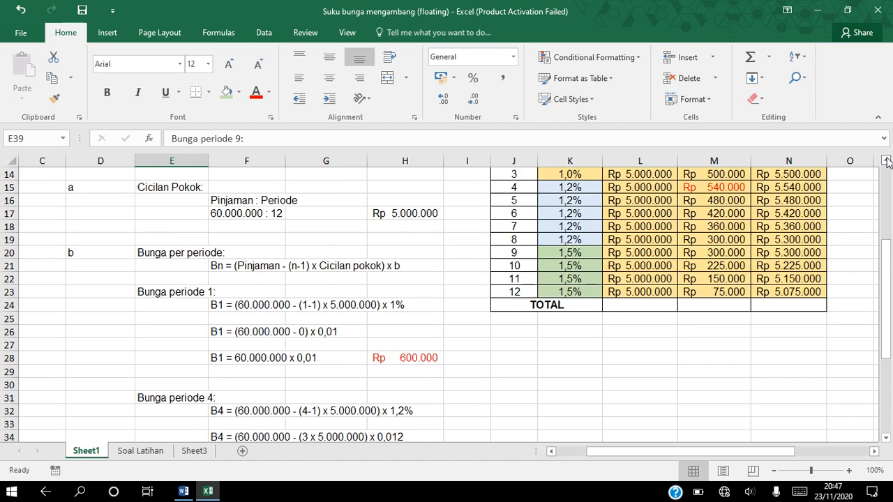
pyautogui.scroll(2, 887, 162)
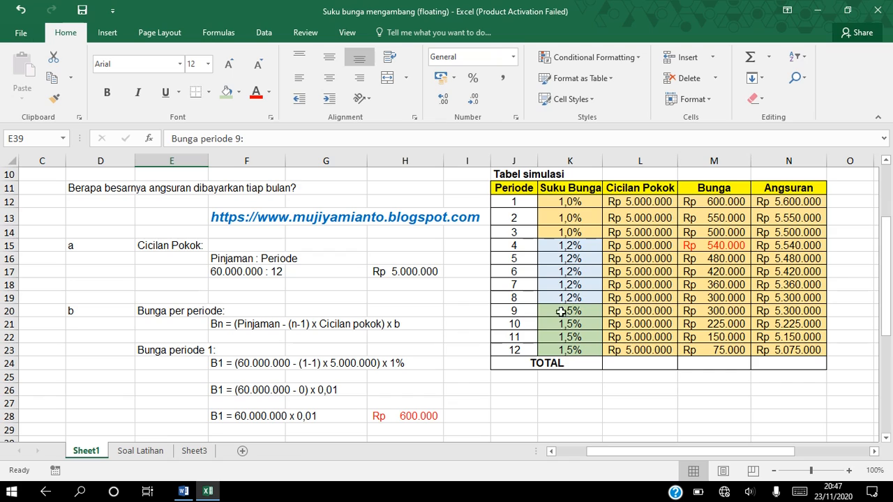
pyautogui.click(516, 309)
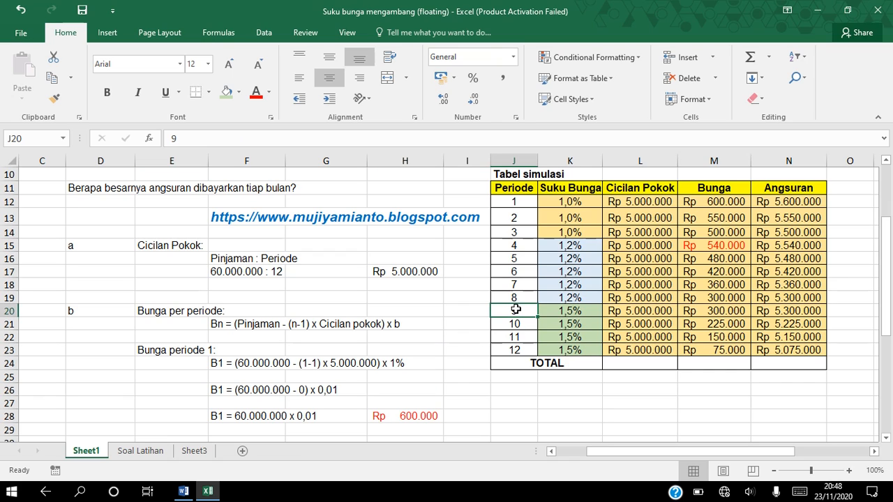
pyautogui.click(707, 309)
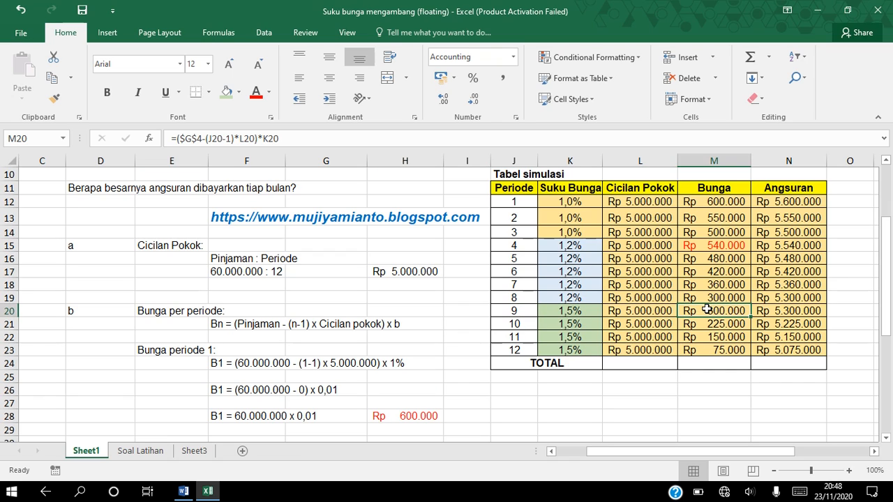
pyautogui.click(252, 98)
# - Sum the Cicilan Pokok, Bunga and Angsuran columns L12:N23 into the TOTAL row with AutoSum
pyautogui.click(636, 200)
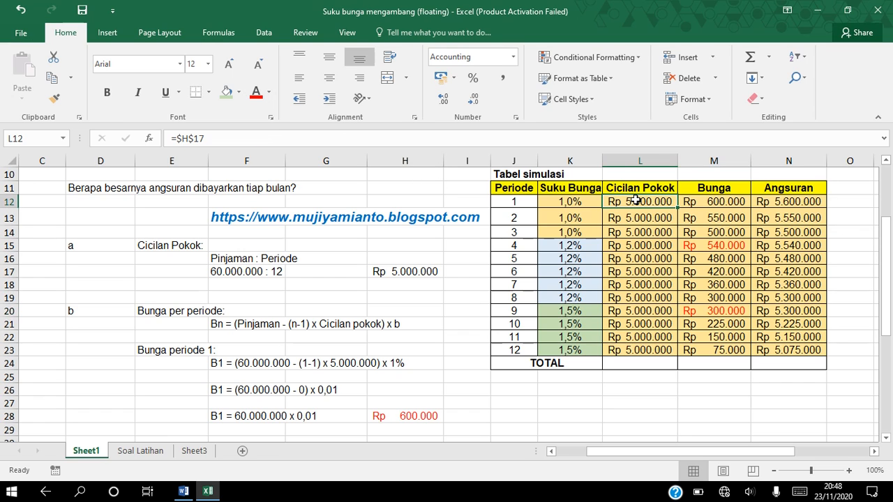
pyautogui.moveTo(631, 201); pyautogui.dragTo(802, 351)
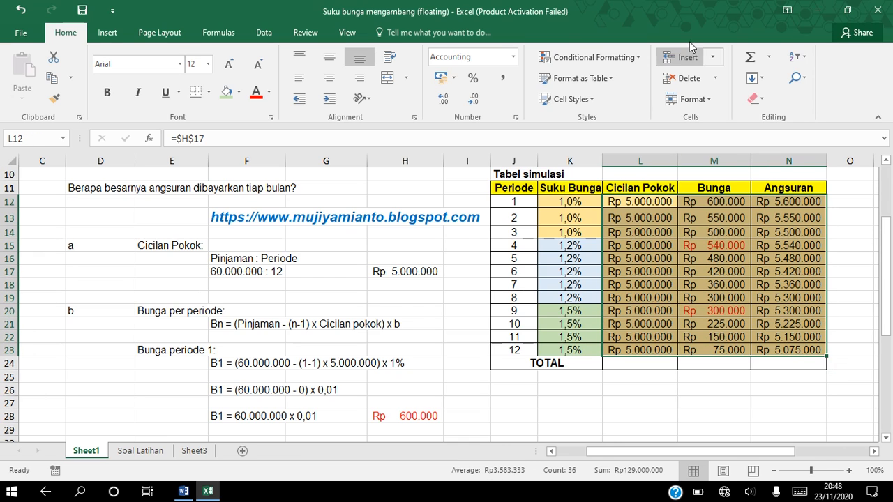
pyautogui.click(748, 57)
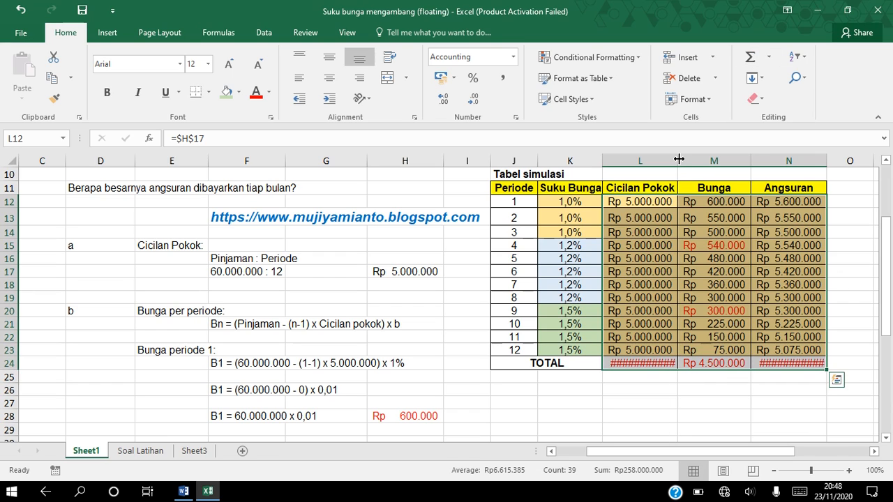
# - Widen the Cicilan Pokok column L and the Angsuran column N so their TOTAL amounts fit
pyautogui.moveTo(678, 159); pyautogui.dragTo(684, 160)
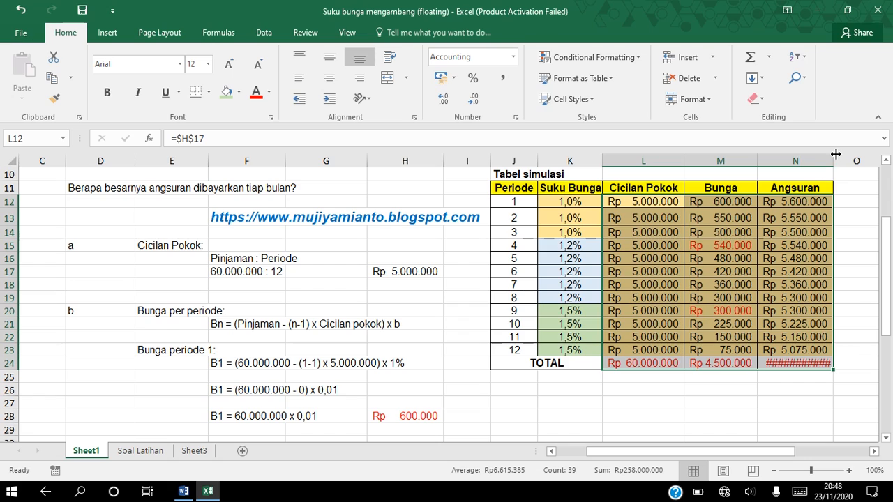
pyautogui.moveTo(831, 158); pyautogui.dragTo(843, 159)
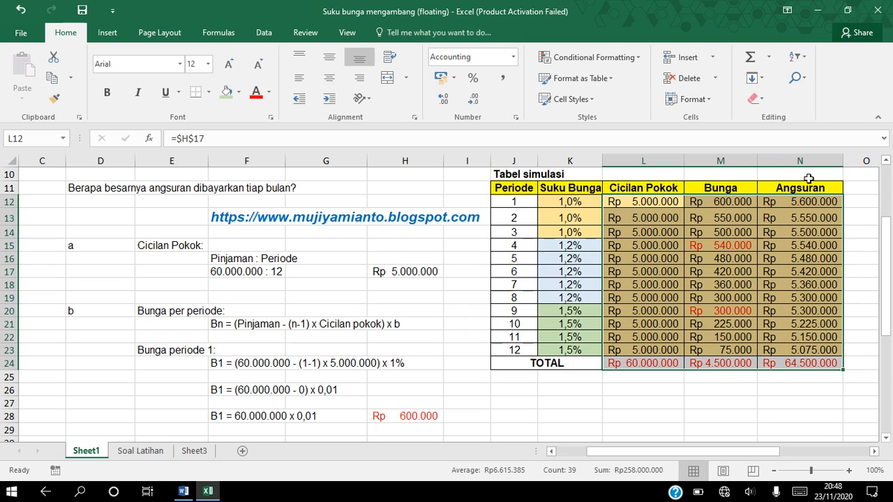
pyautogui.click(661, 363)
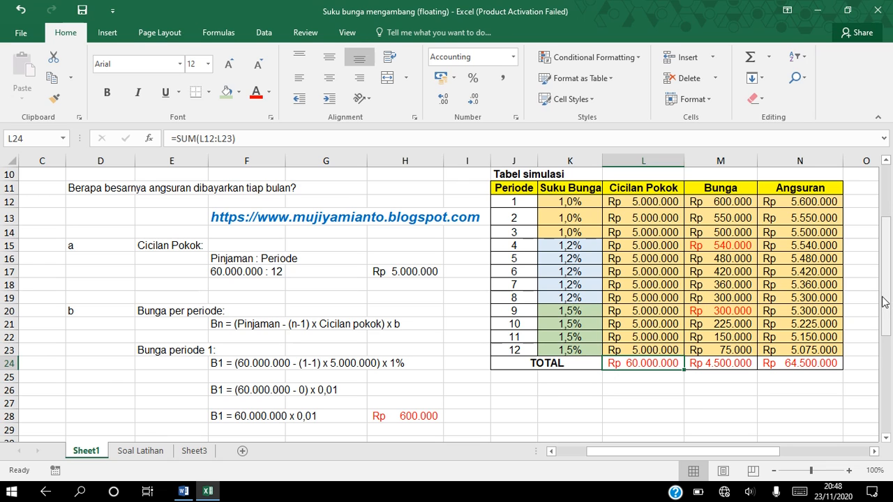
# - Enter a label in J26 below the simulation table, reading "Total uang" followed by the borrower's name and a colon
pyautogui.moveTo(885, 302); pyautogui.dragTo(889, 283)
pyautogui.click(517, 429)
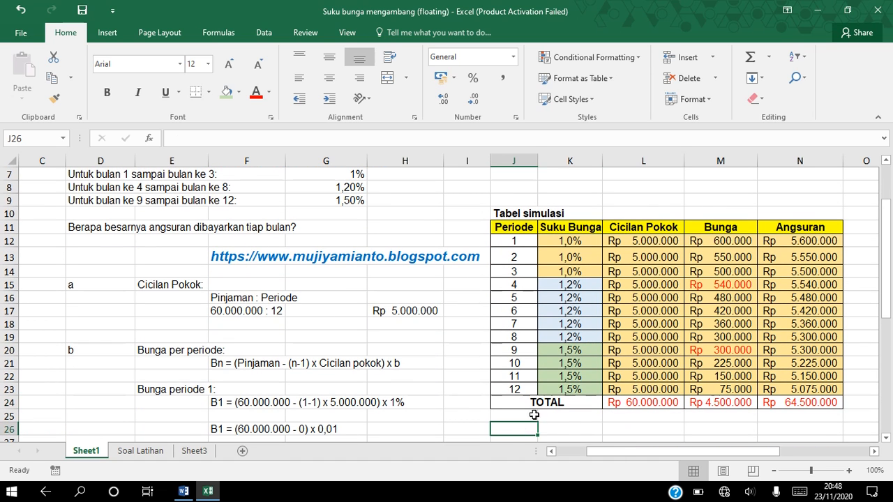
pyautogui.write('Total uang yamianto')
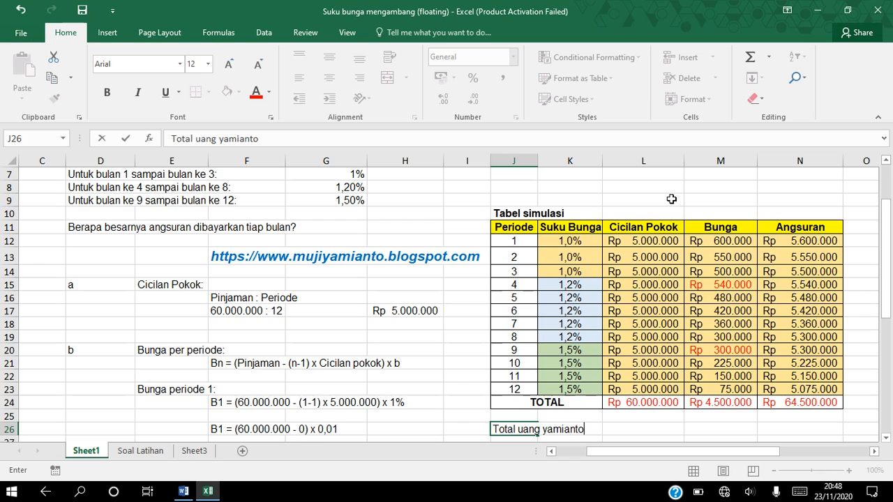
pyautogui.press('Right')
pyautogui.press('Right')
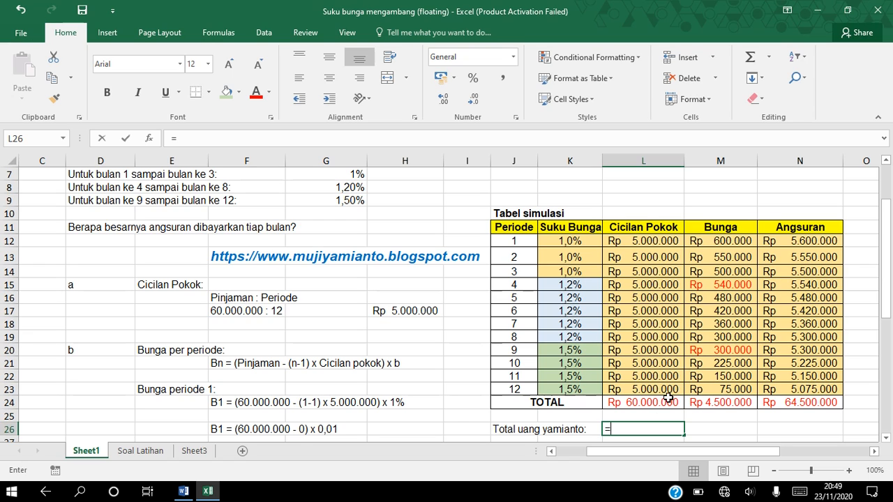
# - Calculate the borrower's total money in L26 with =L24+M24, adding the Cicilan Pokok and Bunga totals
pyautogui.write('=')
pyautogui.click(666, 399)
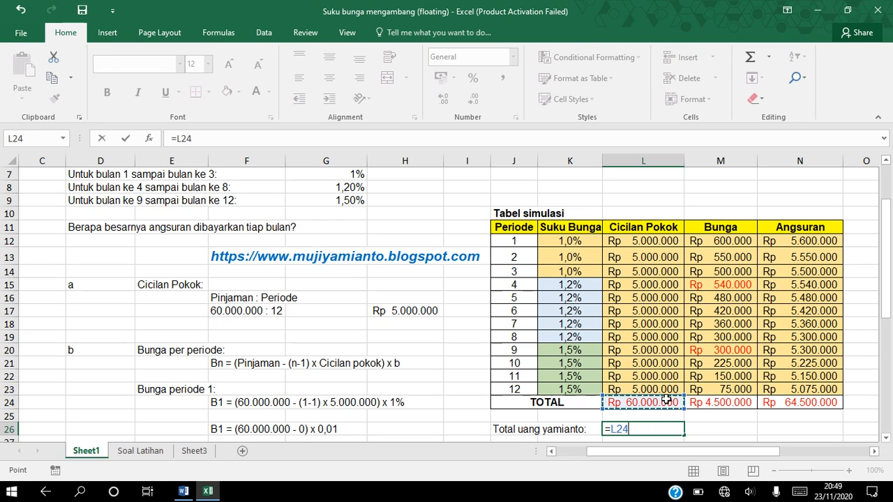
pyautogui.write('+')
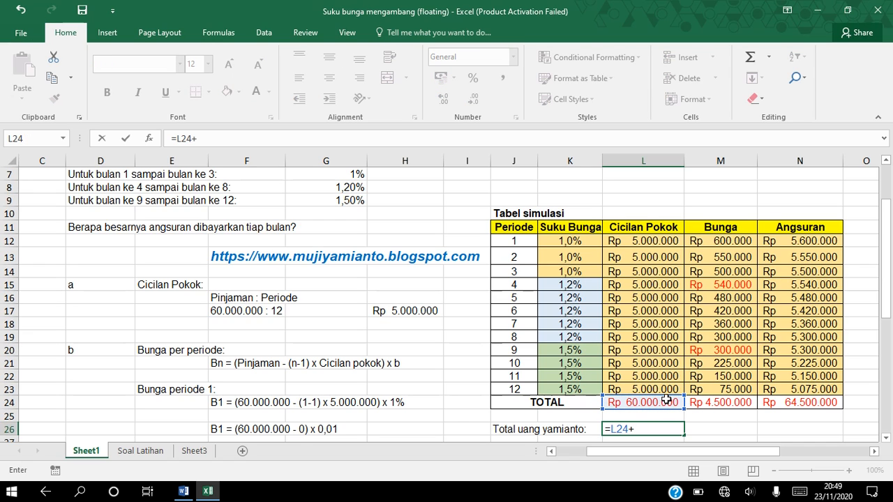
pyautogui.click(730, 401)
pyautogui.press('Return')
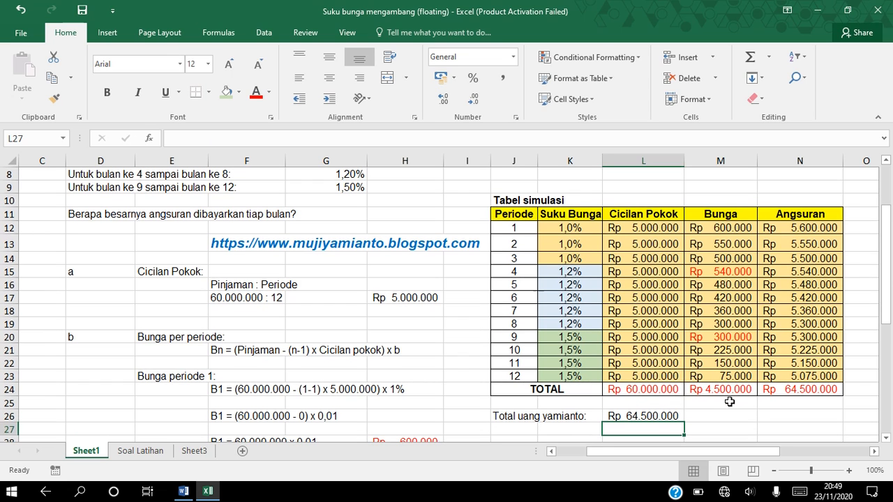
pyautogui.click(659, 416)
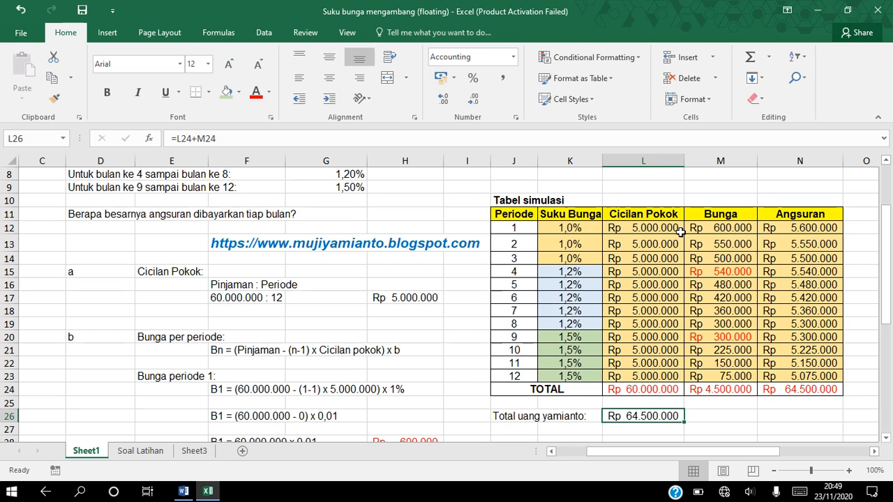
# - Insert a 2-D line chart from the Cicilan Pokok, Bunga and Angsuran columns L11:N23, headers included
pyautogui.moveTo(623, 215); pyautogui.dragTo(813, 373)
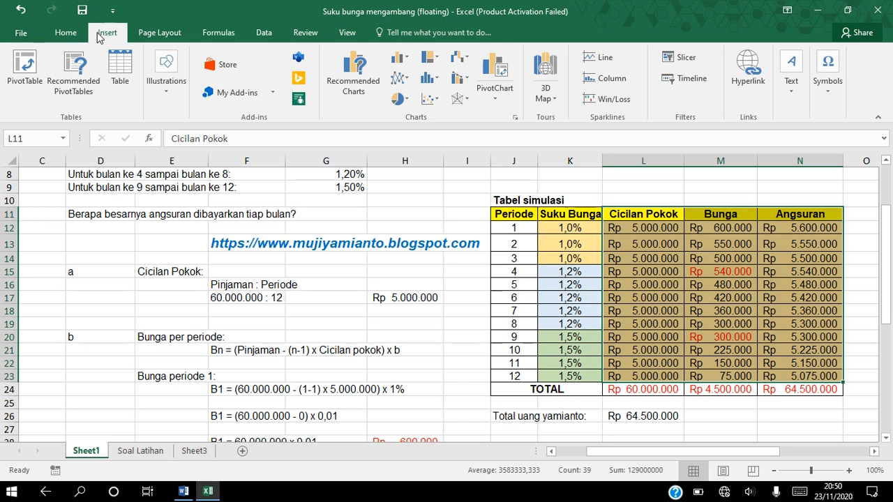
pyautogui.click(399, 78)
pyautogui.click(402, 122)
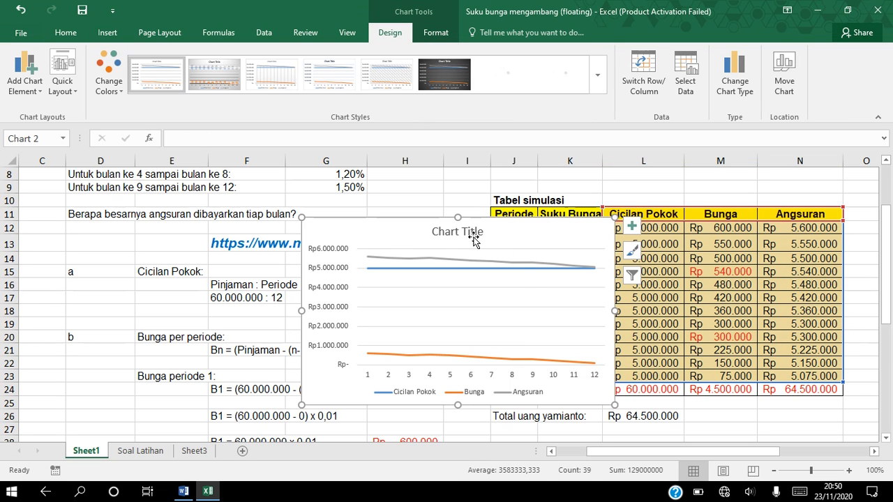
# - Move the line chart below the total in row 26 and enlarge it to span about rows 27 to 43 beneath the simulation table
pyautogui.moveTo(420, 234); pyautogui.dragTo(587, 379)
pyautogui.moveTo(549, 345); pyautogui.dragTo(642, 412)
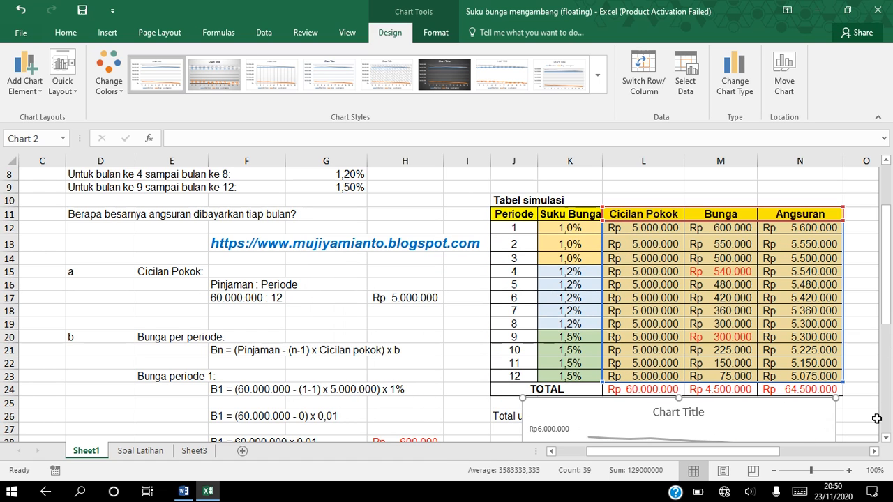
pyautogui.click(886, 439)
pyautogui.scroll(-9, 886, 438)
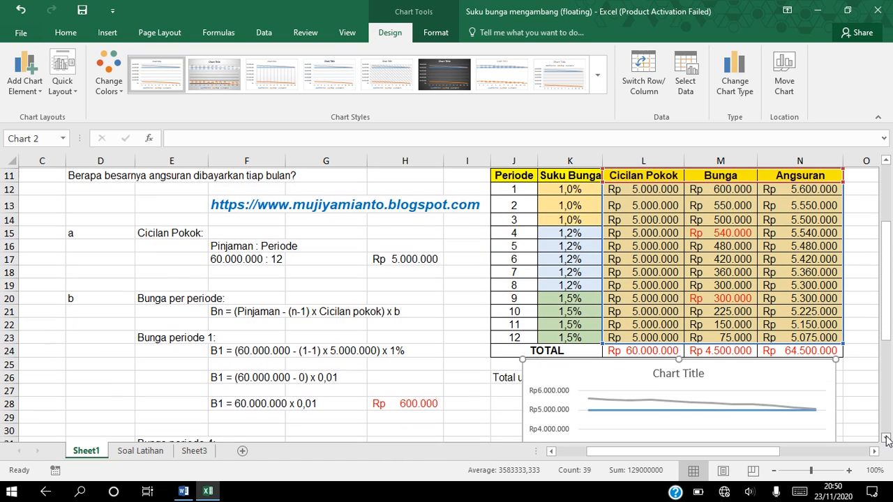
pyautogui.scroll(-5, 886, 439)
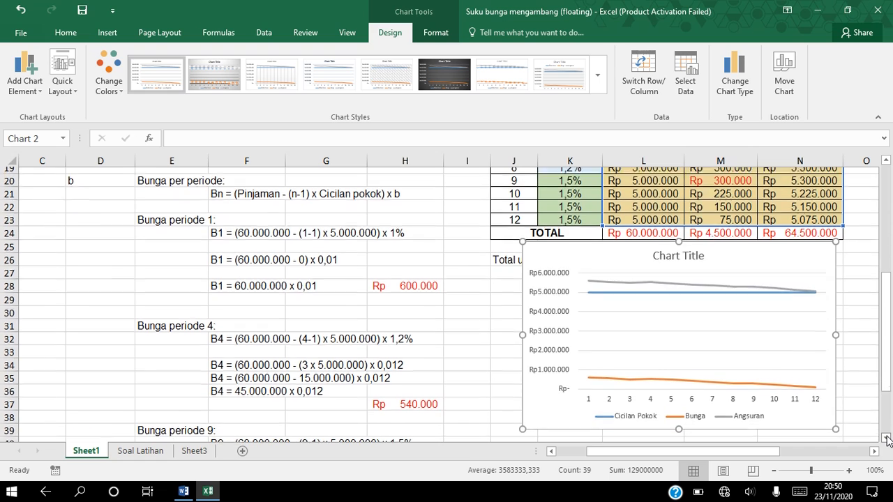
pyautogui.scroll(-1, 886, 438)
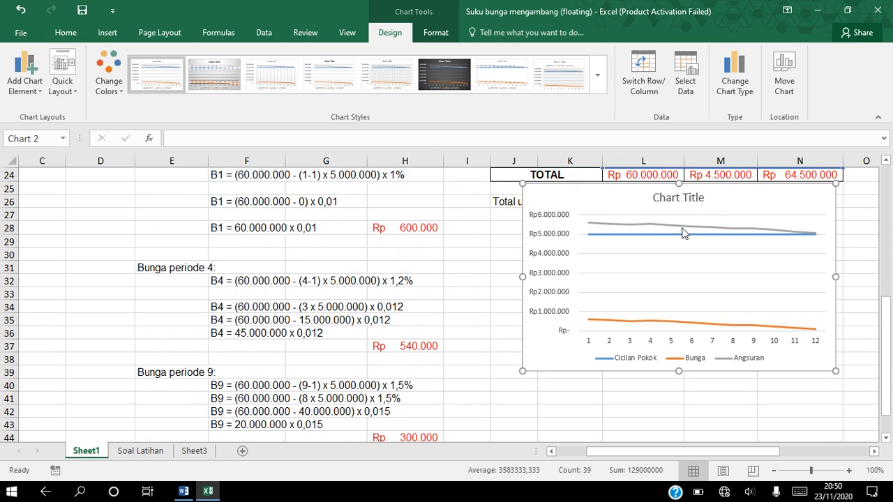
pyautogui.moveTo(625, 194); pyautogui.dragTo(587, 222)
pyautogui.moveTo(798, 397); pyautogui.dragTo(849, 431)
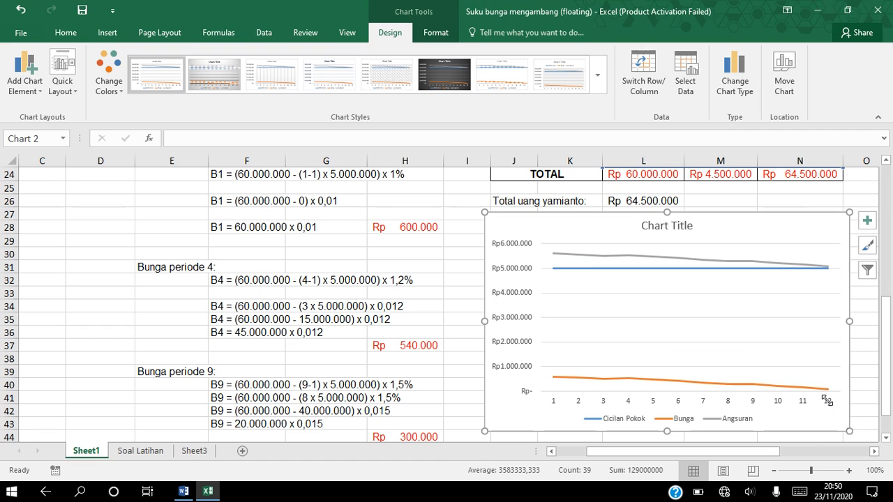
# - Apply the dark-background chart style with glowing lines and the legend under the title to the line chart
pyautogui.click(597, 75)
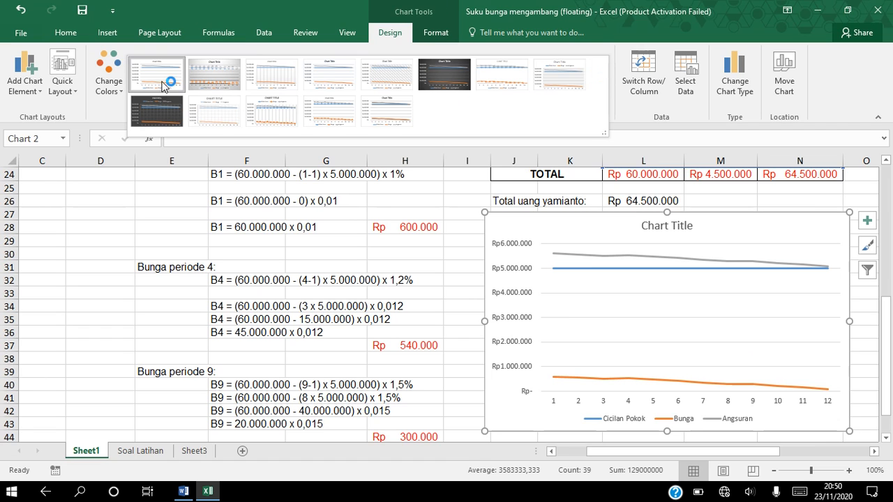
pyautogui.click(160, 110)
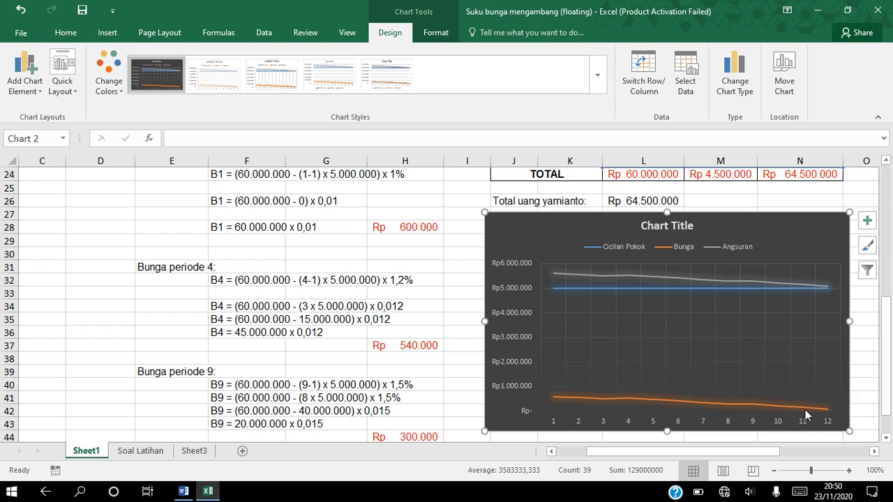
# - Examine the Bunga, Angsuran and Cicilan Pokok lines across the 12 periods, and return to the loan problem with the chart deselected
pyautogui.moveTo(822, 414)
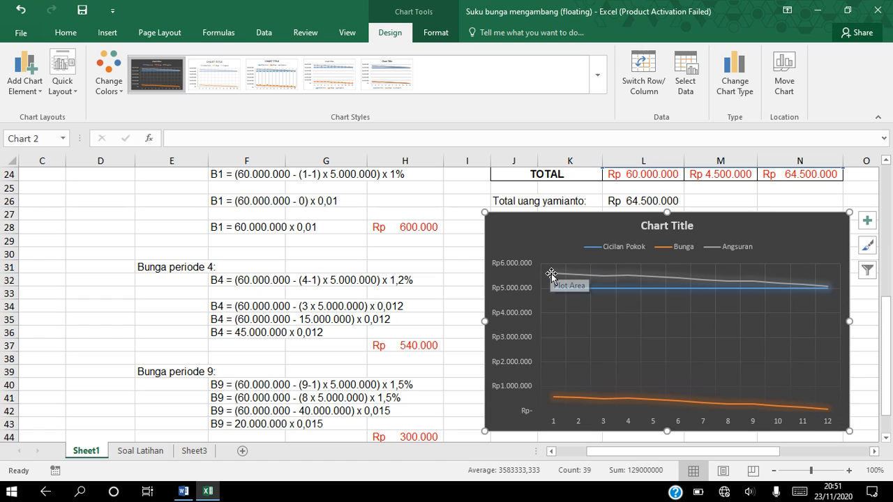
pyautogui.moveTo(555, 274)
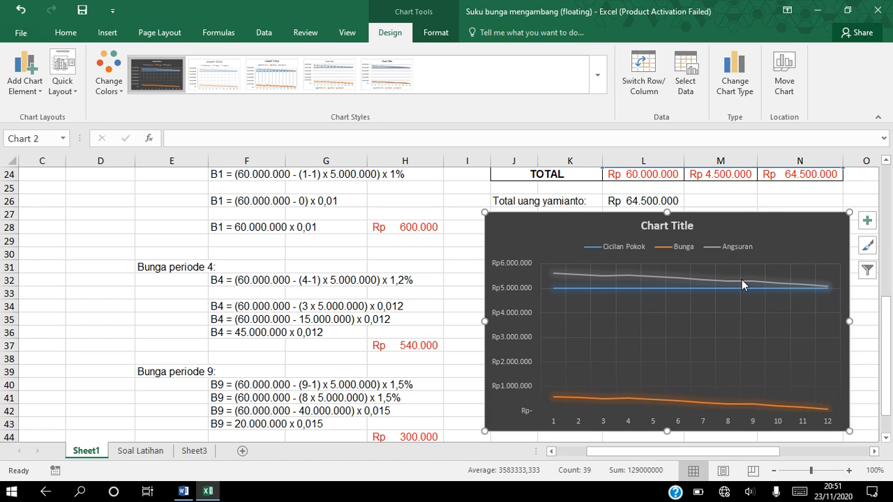
pyautogui.moveTo(825, 289)
pyautogui.moveTo(681, 287)
pyautogui.scroll(1, 639, 246)
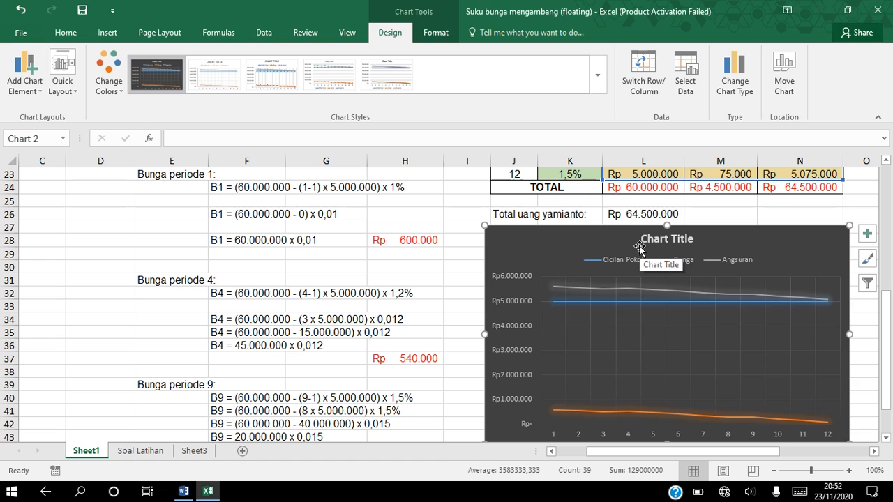
pyautogui.click(886, 202)
pyautogui.click(884, 203)
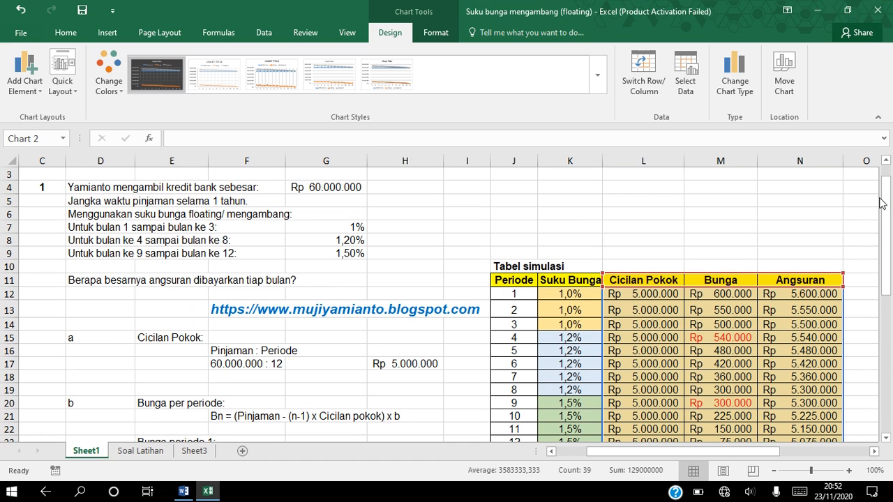
pyautogui.click(596, 228)
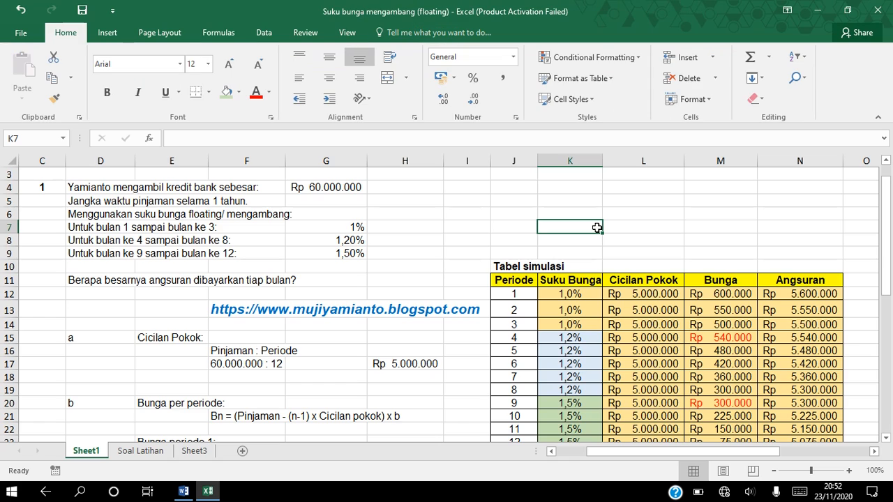